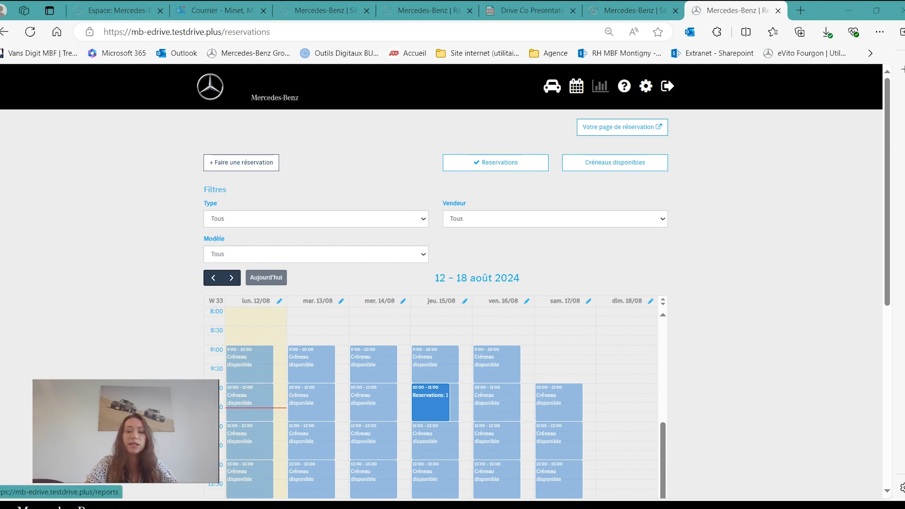
Look through the reports, help and settings pages of the test-drive portal.
click(600, 86)
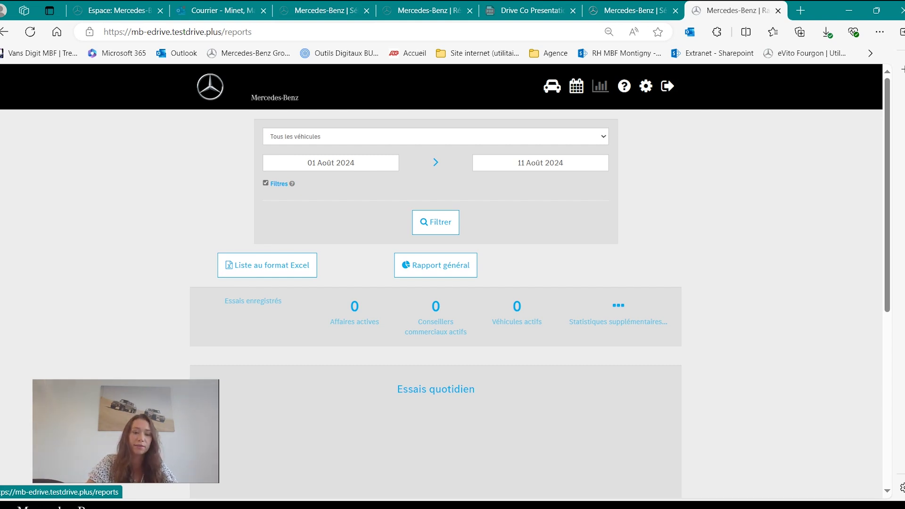
click(624, 86)
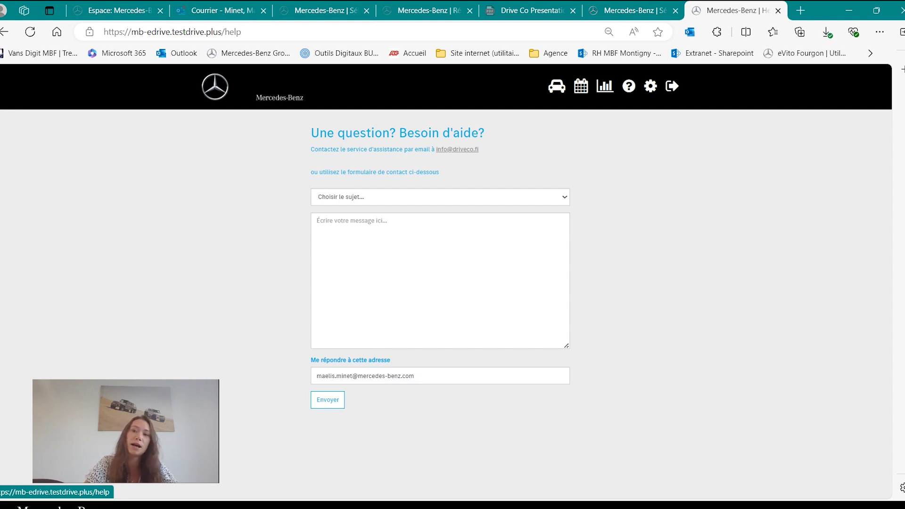
click(650, 86)
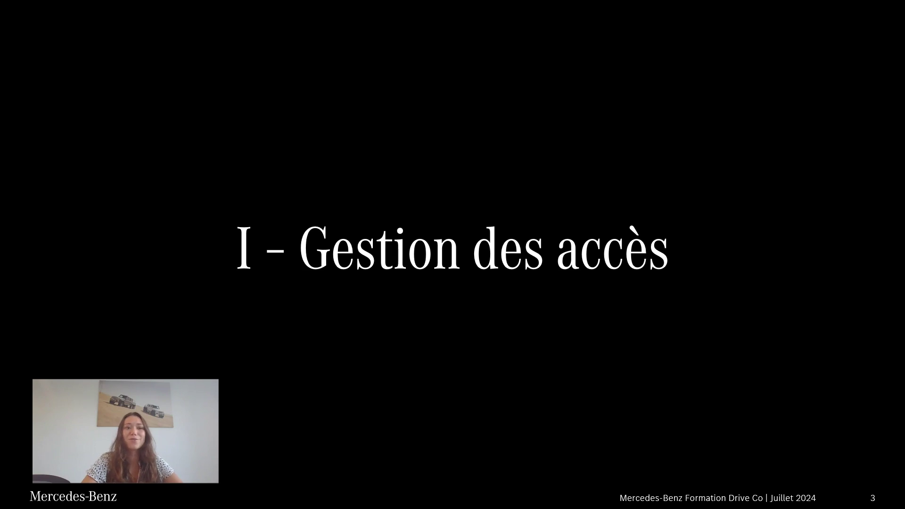
key(Right)
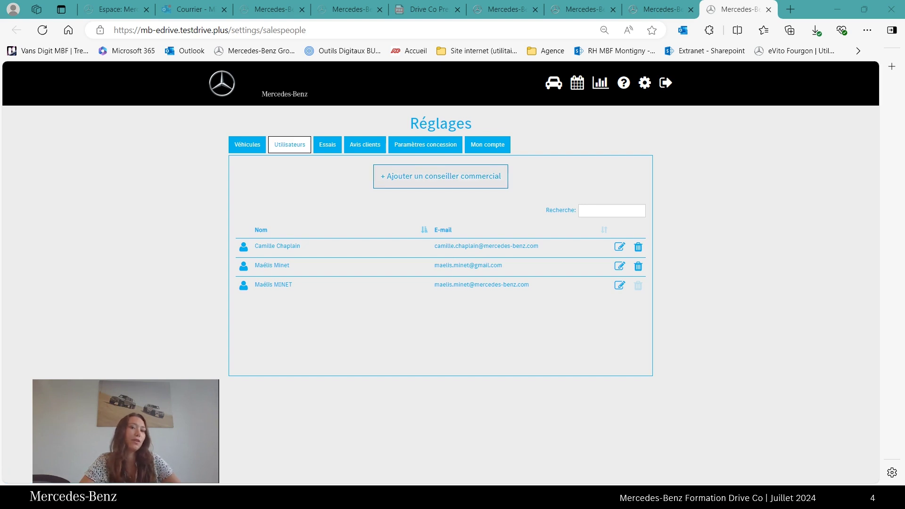
Open the form for adding a sales advisor and review its account fields and all permission groups down to the administrative access rights.
click(440, 176)
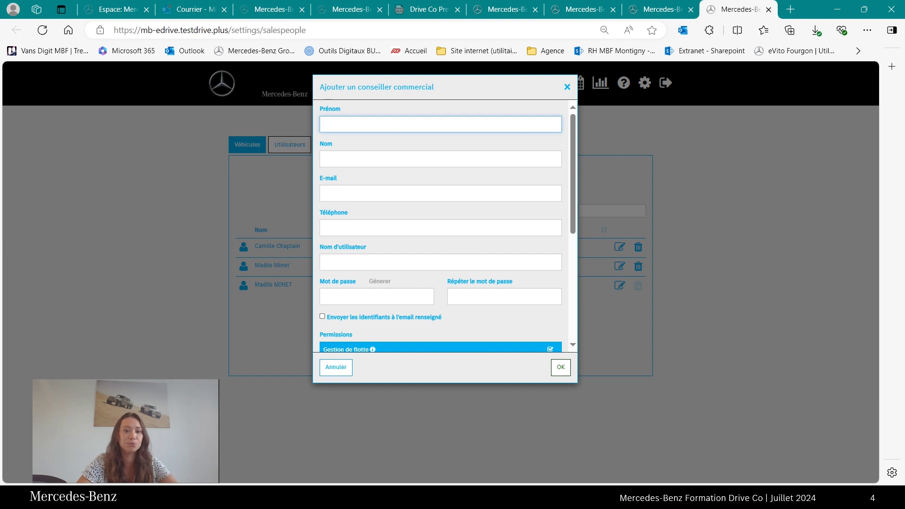
scroll(441, 227, down, 3)
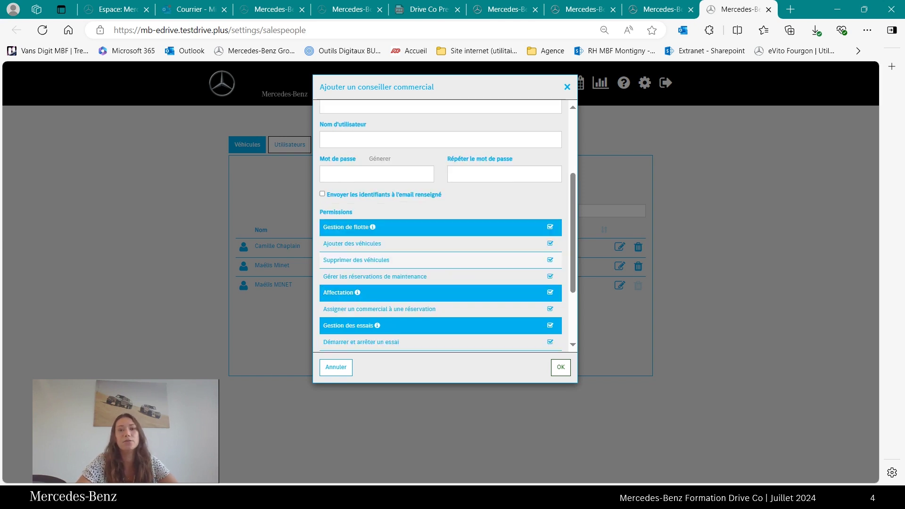
scroll(441, 226, down, 1)
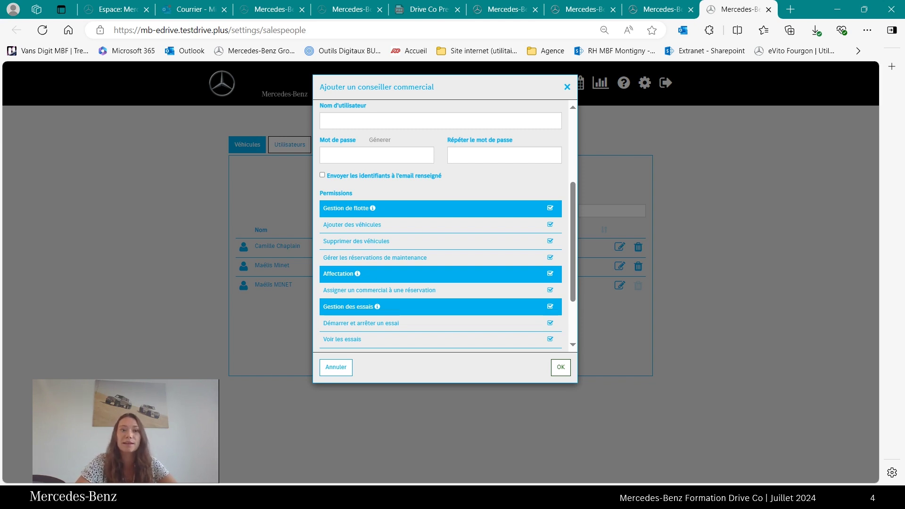
scroll(446, 224, down, 1)
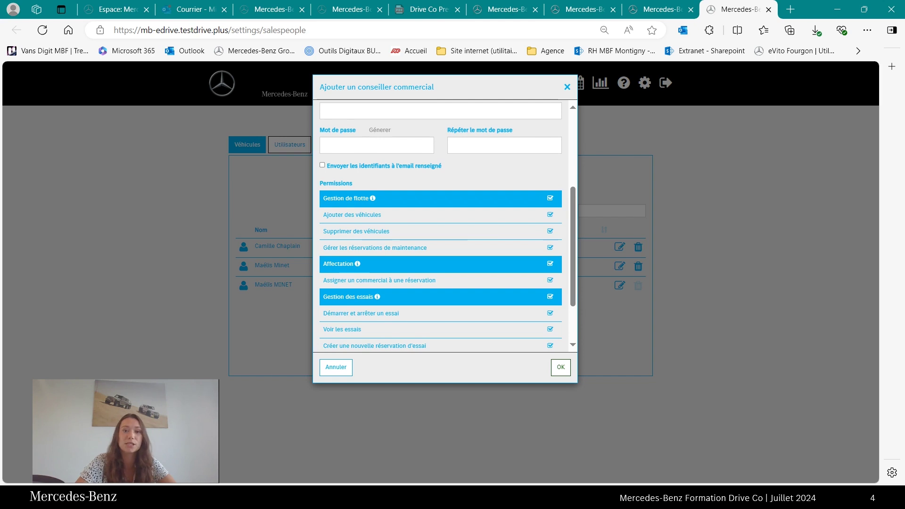
scroll(440, 226, down, 1)
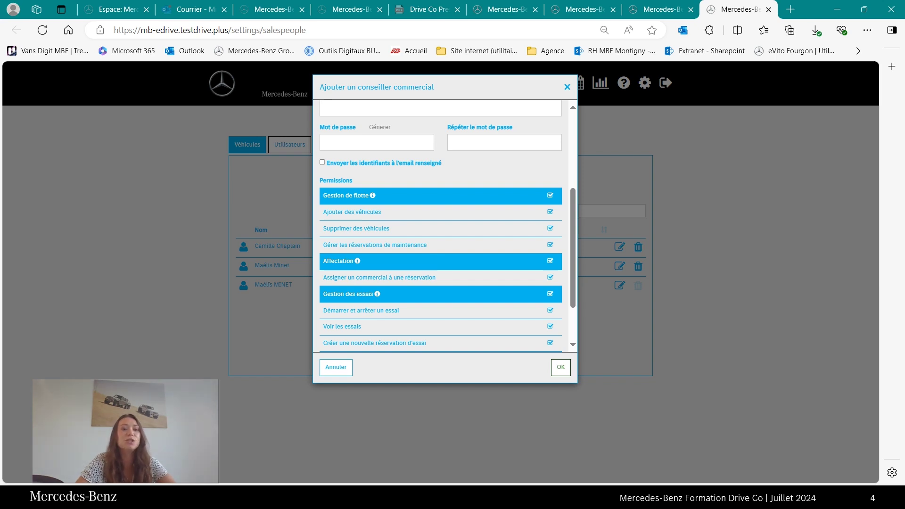
scroll(441, 226, down, 1)
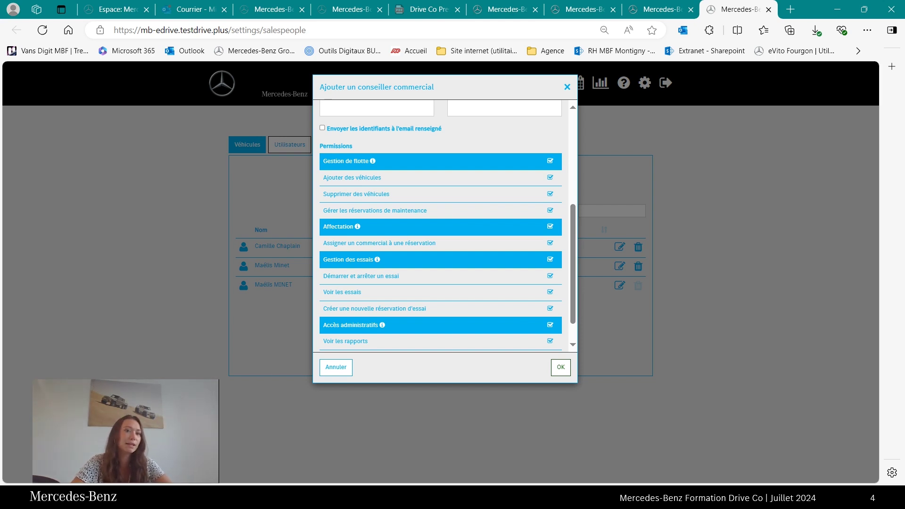
scroll(440, 225, down, 1)
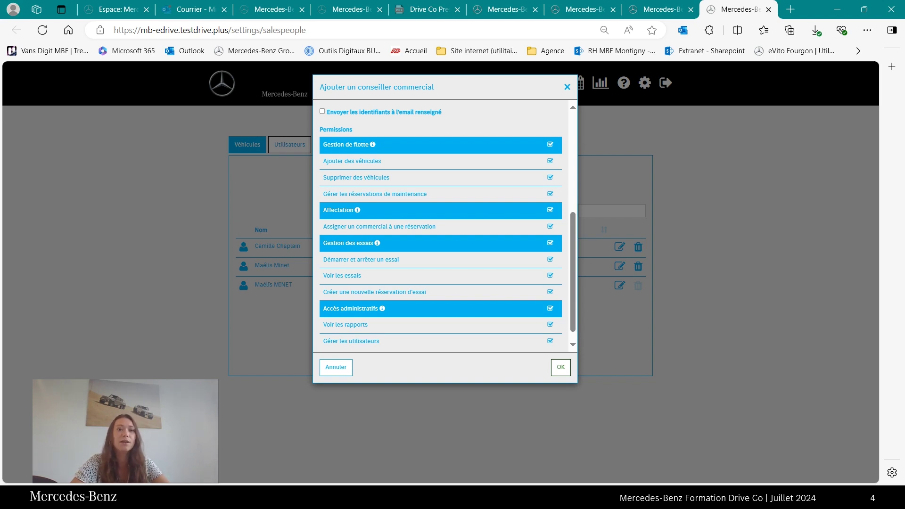
scroll(440, 226, down, 1)
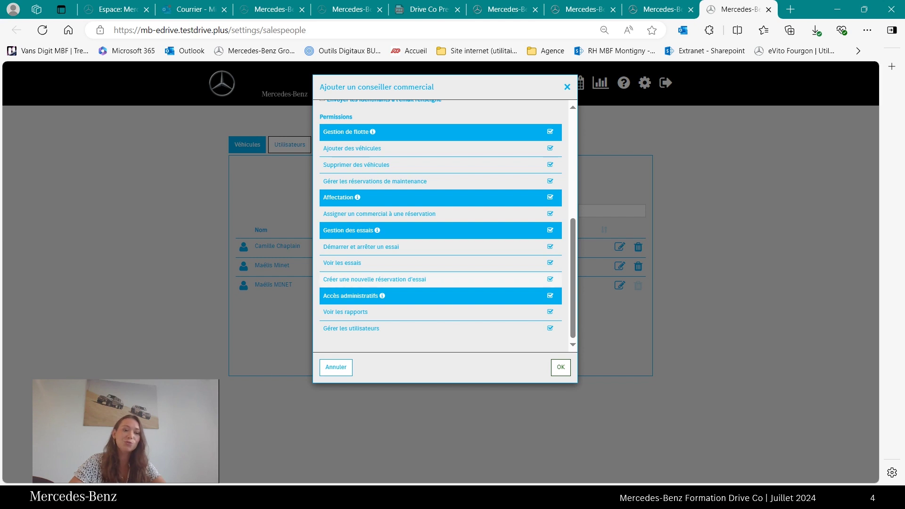
scroll(441, 226, up, 5)
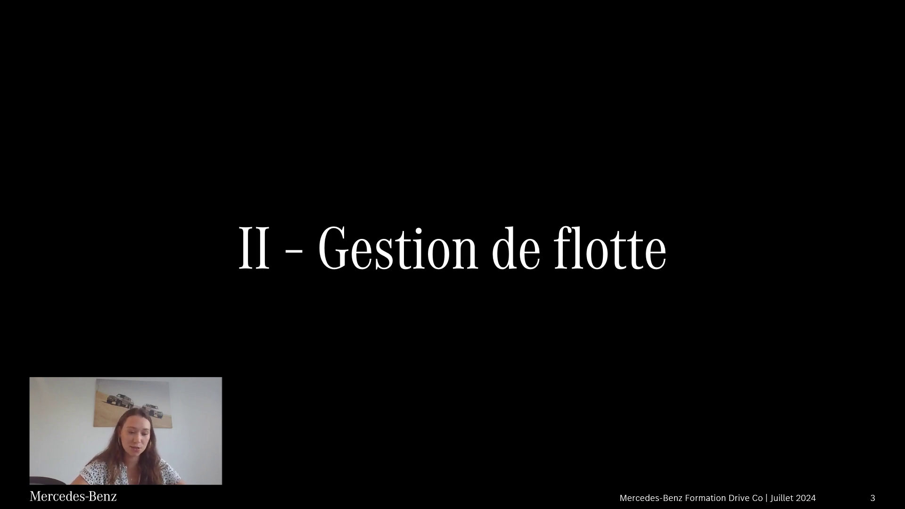
key(Right)
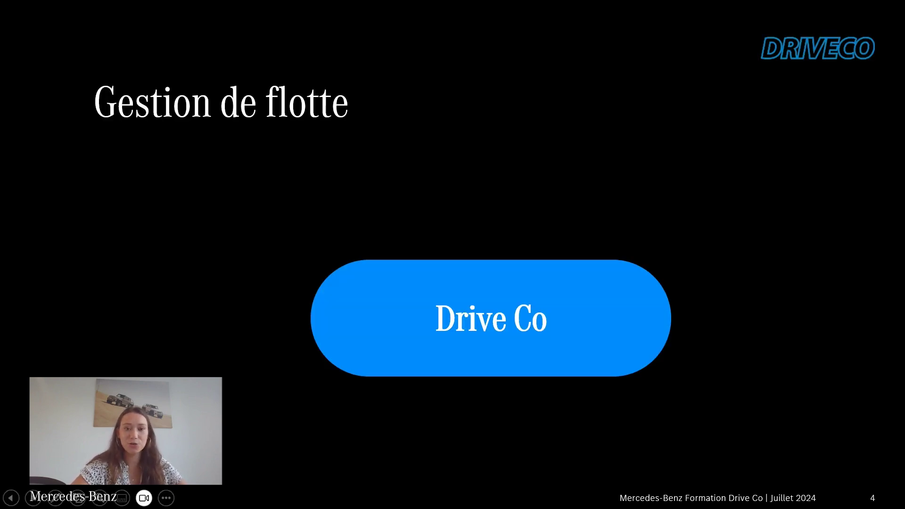
key(alt+Tab)
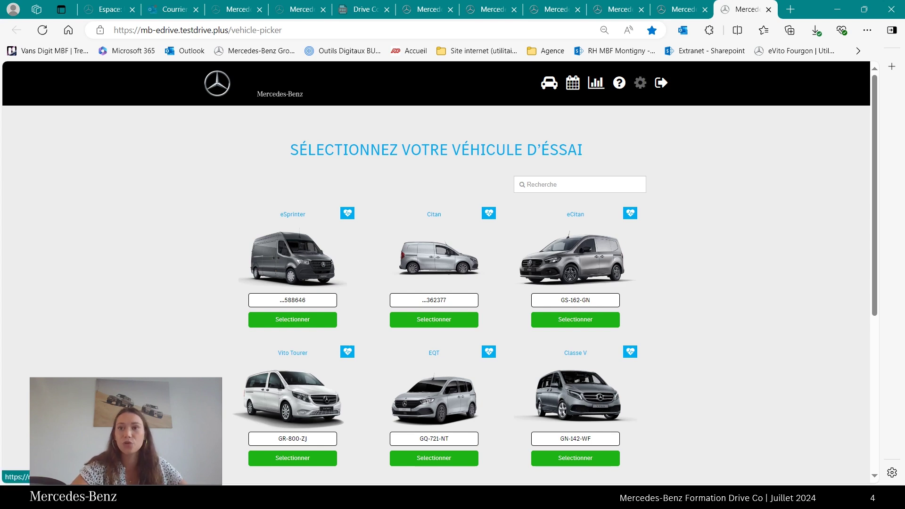
Start a new vehicle entry in the settings with model Mercedes-Benz Citan and version Citan 110 CDI Fourgon extralong FIRST 4X2 BVM, and cancel it.
click(640, 83)
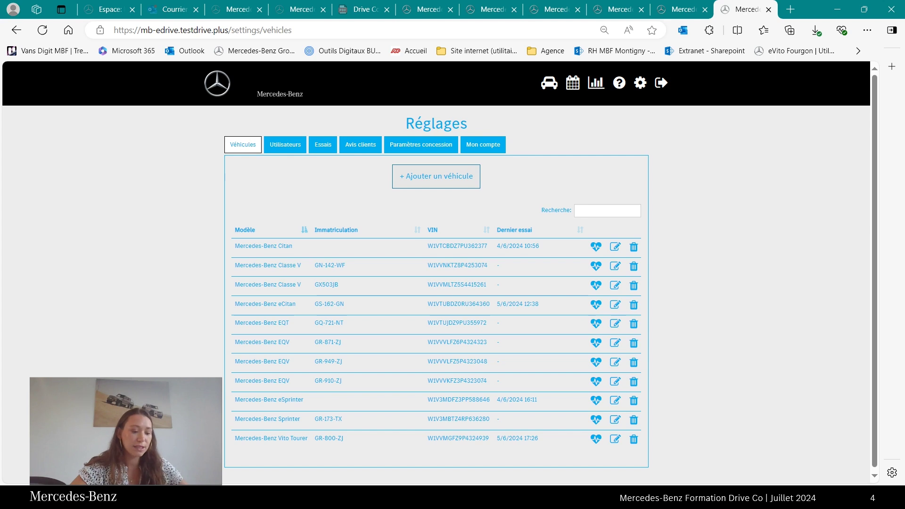
click(436, 176)
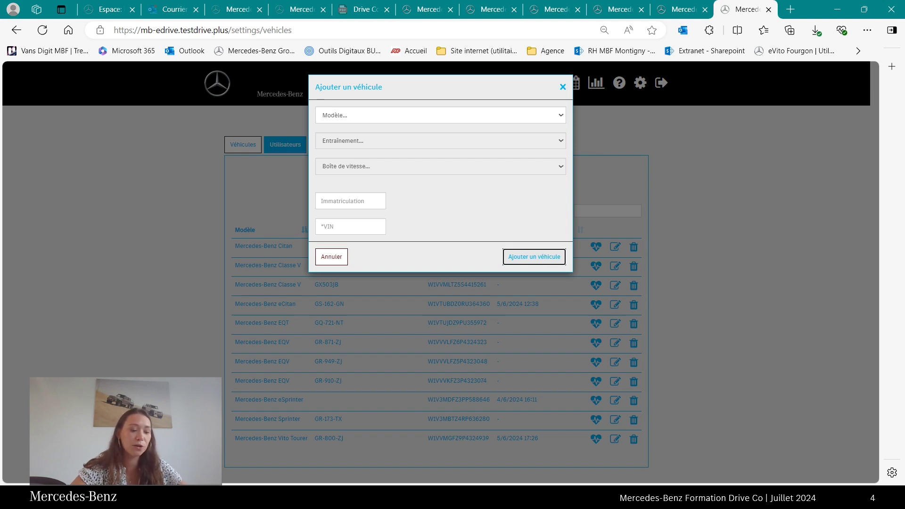
click(440, 116)
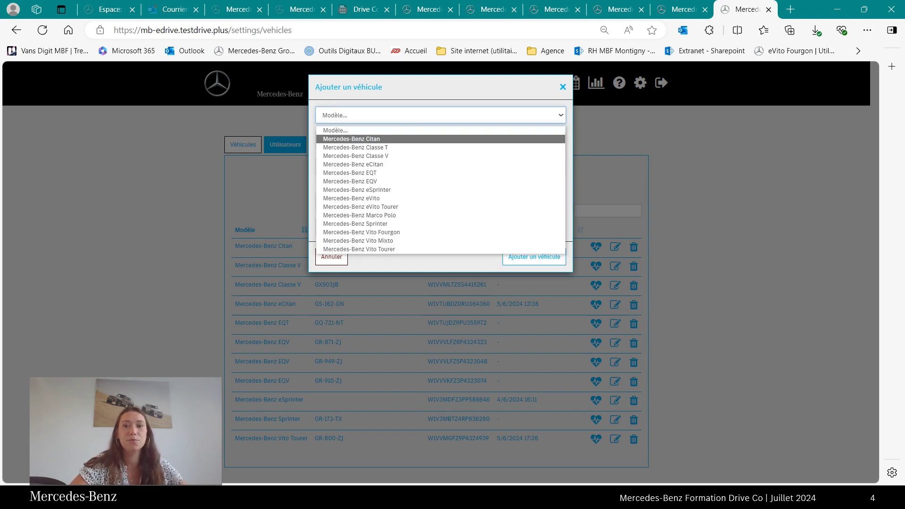
click(440, 116)
click(440, 192)
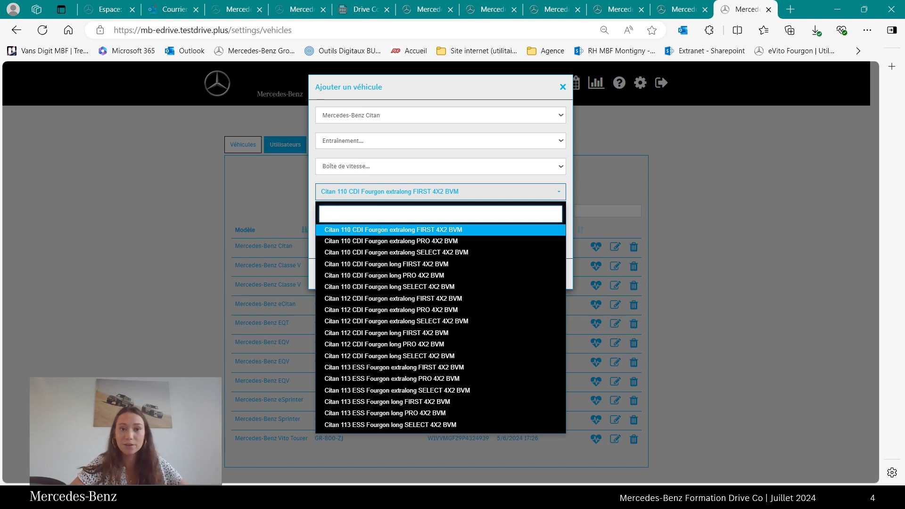
click(440, 179)
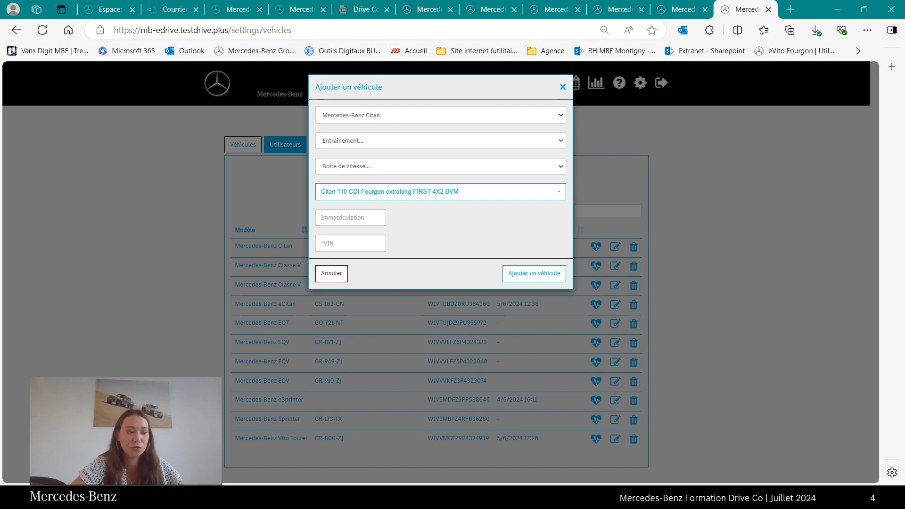
click(332, 273)
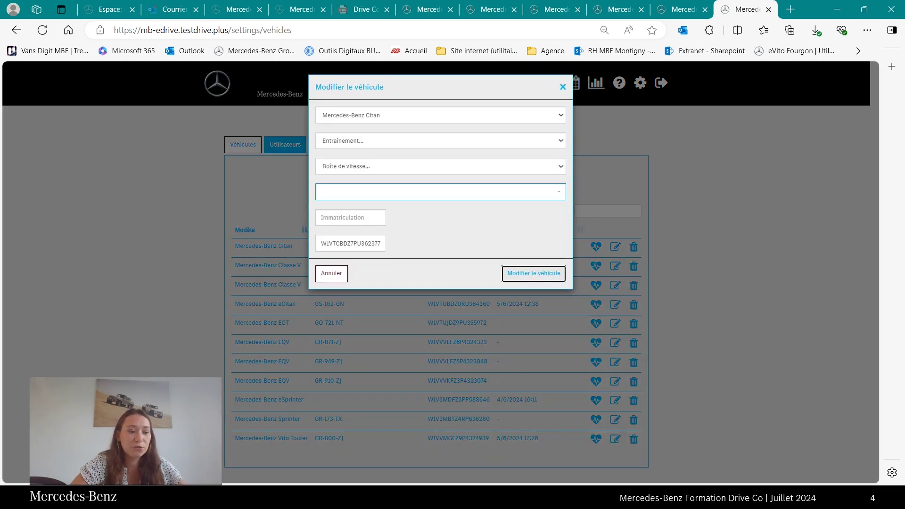
Close the Mercedes-Benz Citan's edit form without changing any values and check the vehicle's connection status.
key(Return)
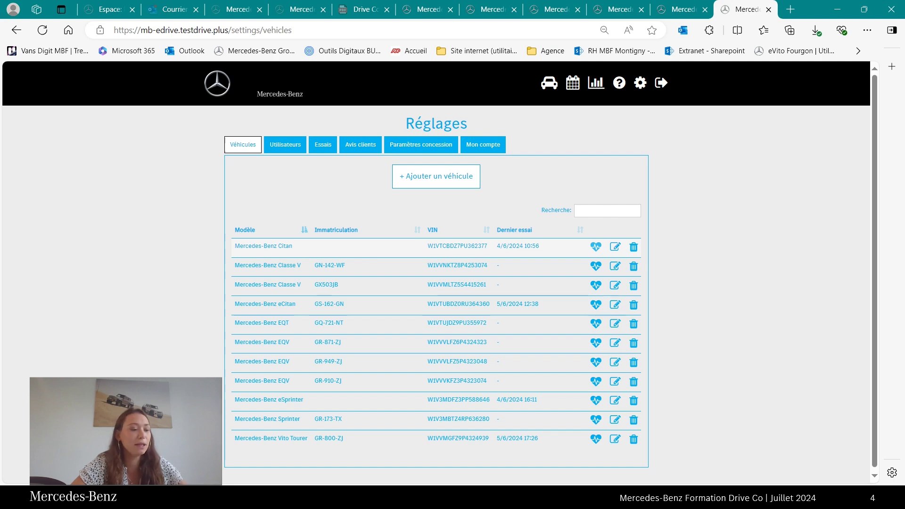
click(595, 246)
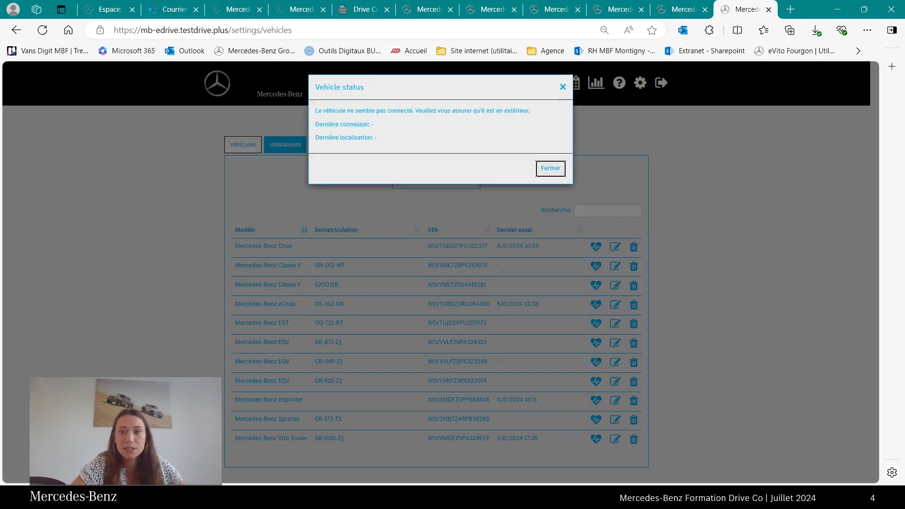
key(Escape)
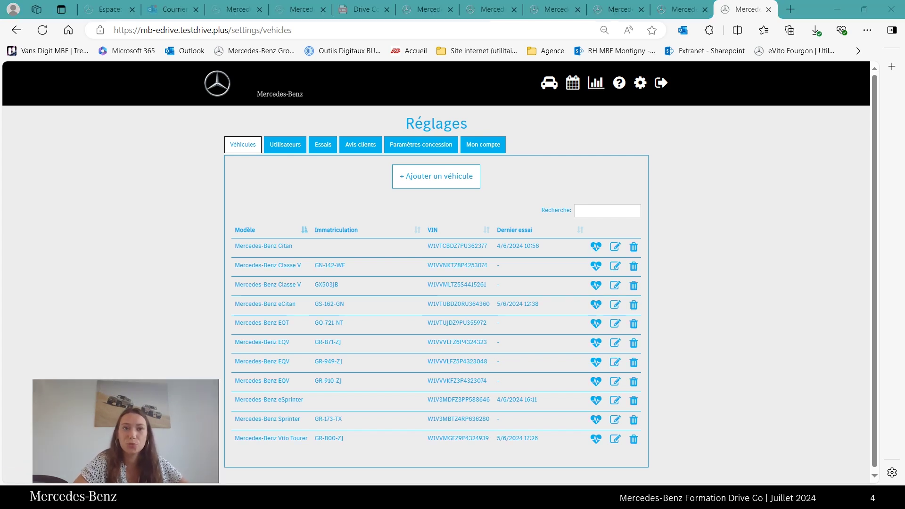
Select the eSprinter as the test-drive vehicle and continue to its customer form on this device.
click(550, 83)
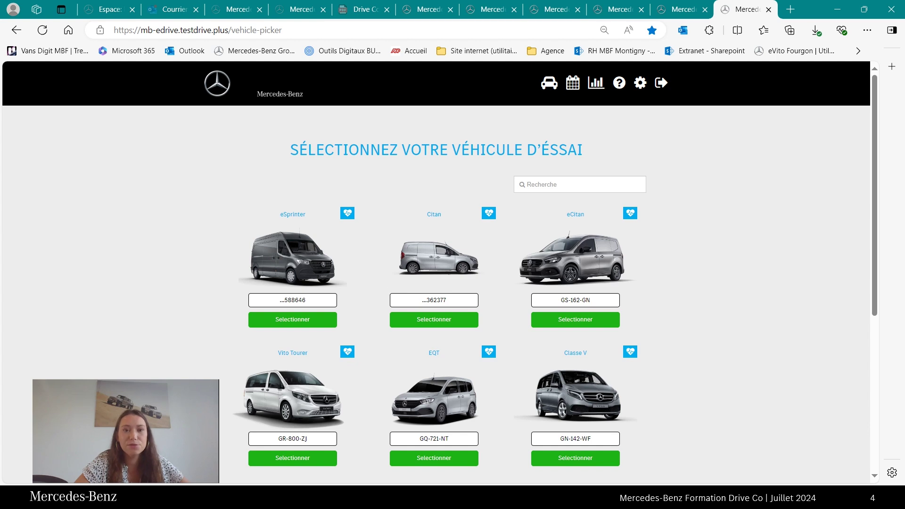
click(293, 319)
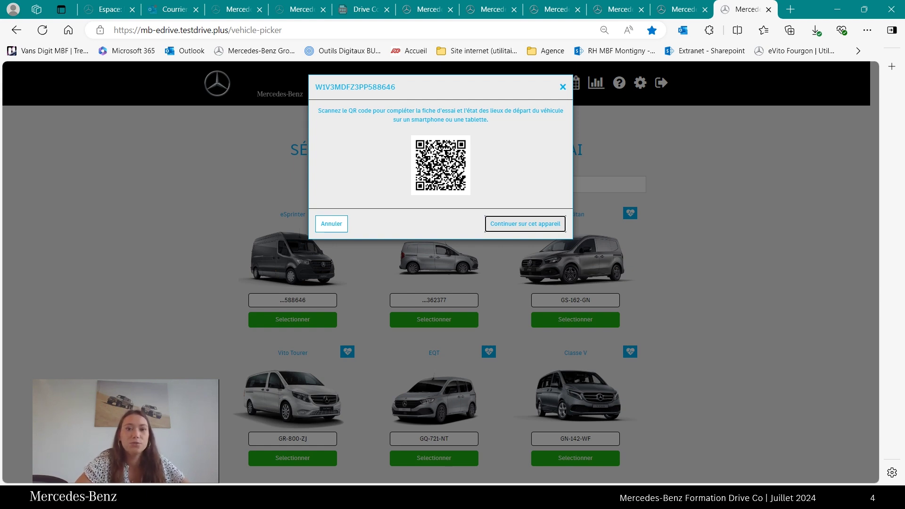
key(Return)
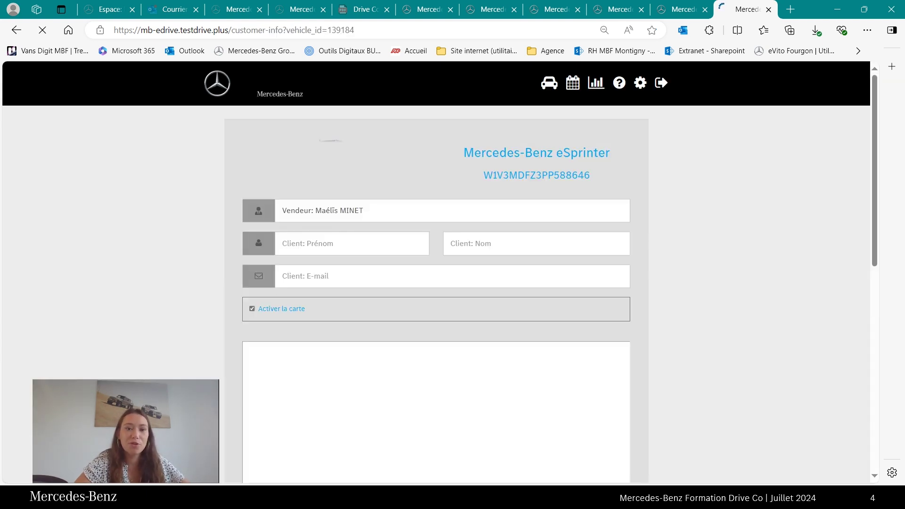
Fill in the customer's first name, last name and e-mail address on the eSprinter test-drive form using the saved details.
click(536, 244)
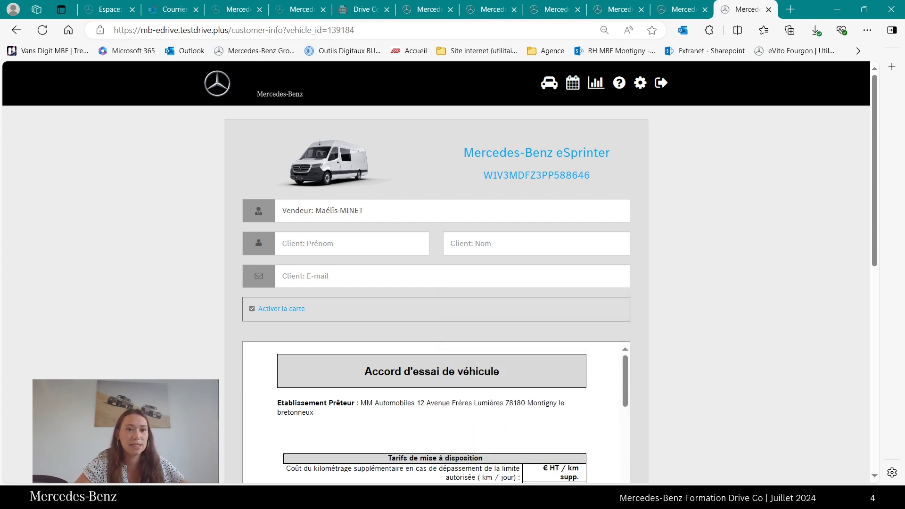
scroll(436, 272, down, 1)
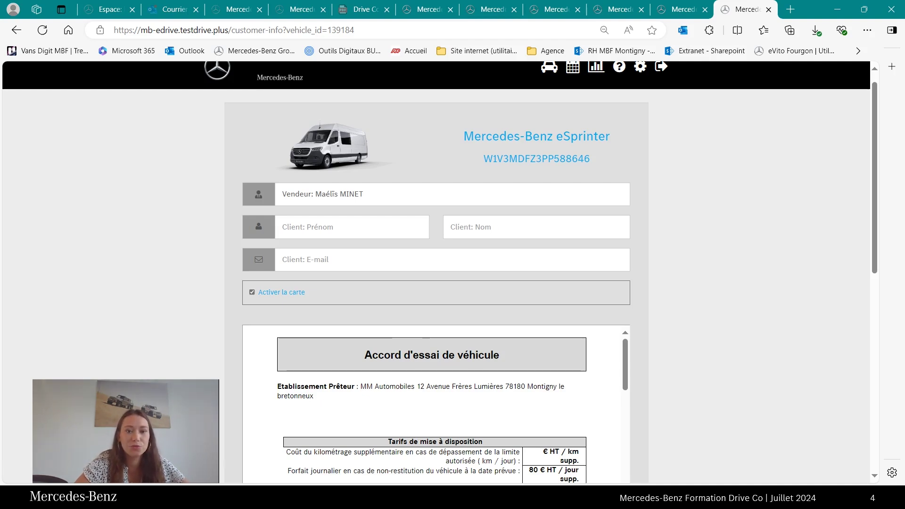
scroll(436, 271, down, 1)
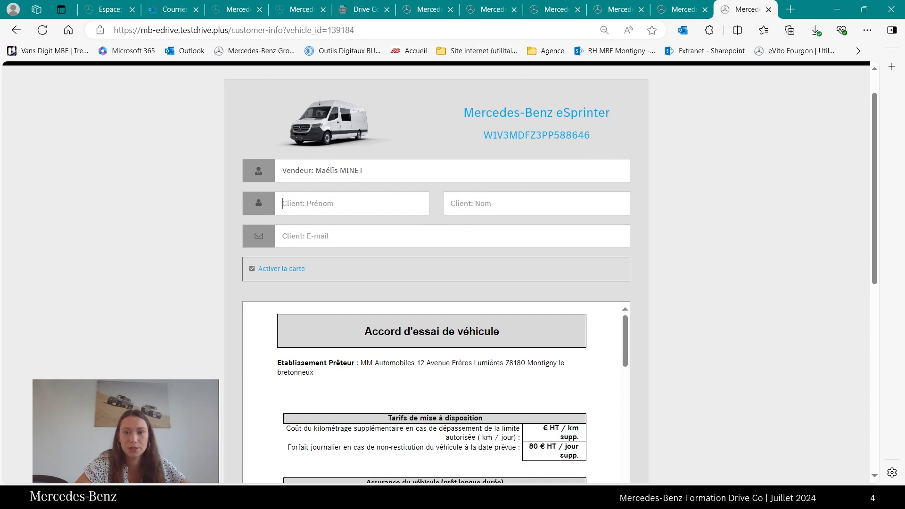
click(351, 203)
click(362, 253)
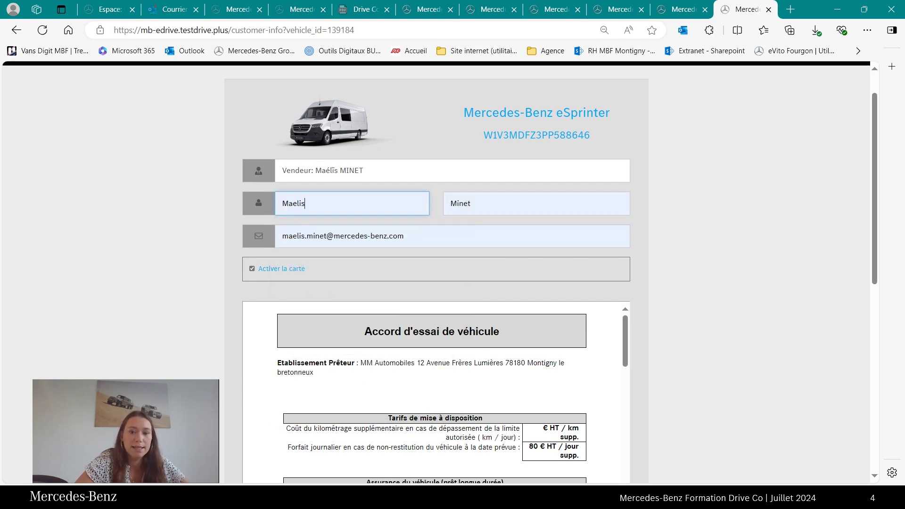
Accept the general conditions of the test-drive agreement and consent to receiving communications electronically by e-mail and SMS.
scroll(436, 271, down, 4)
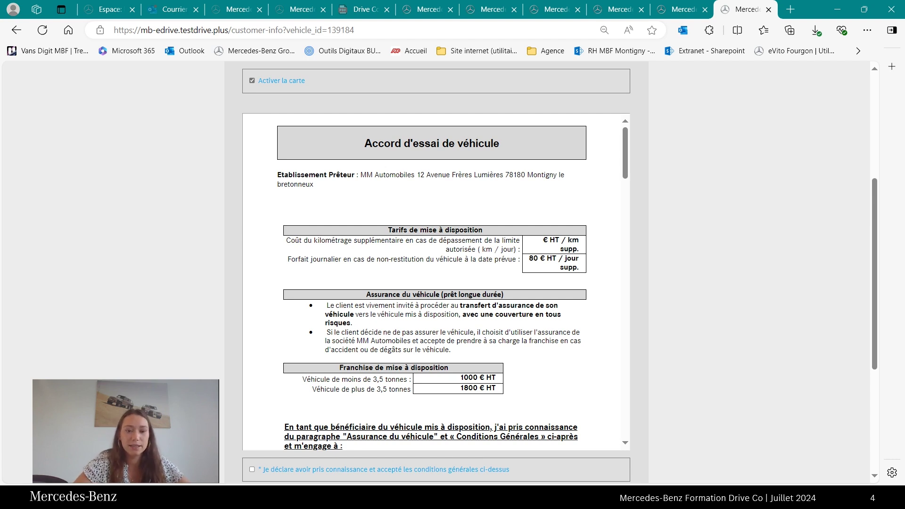
scroll(560, 272, down, 2)
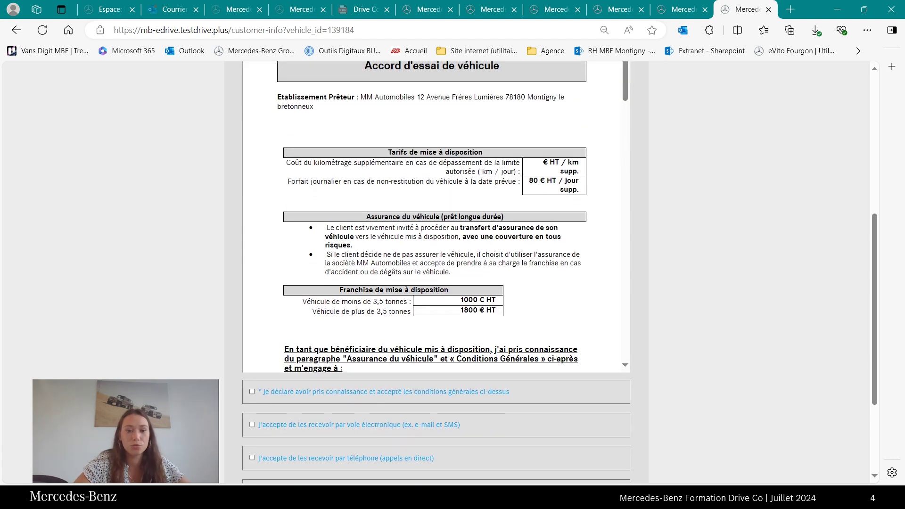
click(251, 391)
scroll(560, 271, down, 1)
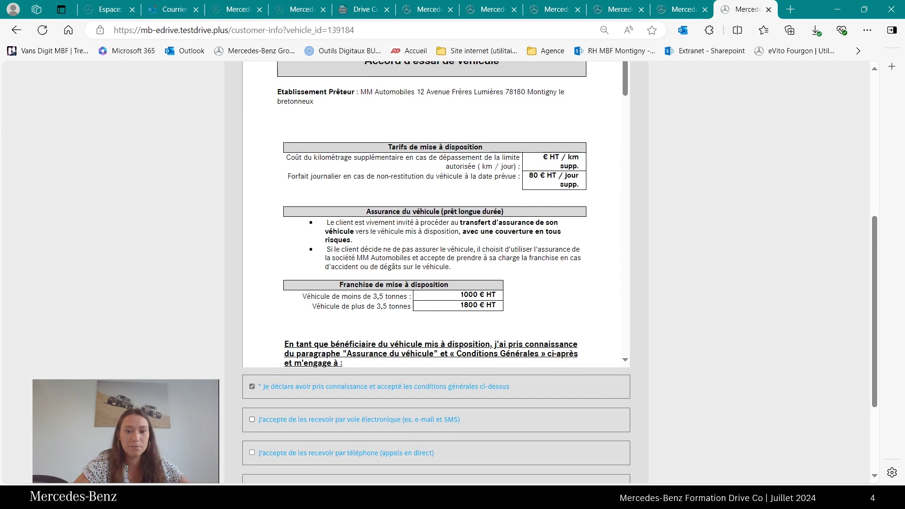
scroll(251, 414, down, 1)
click(252, 414)
scroll(252, 414, down, 2)
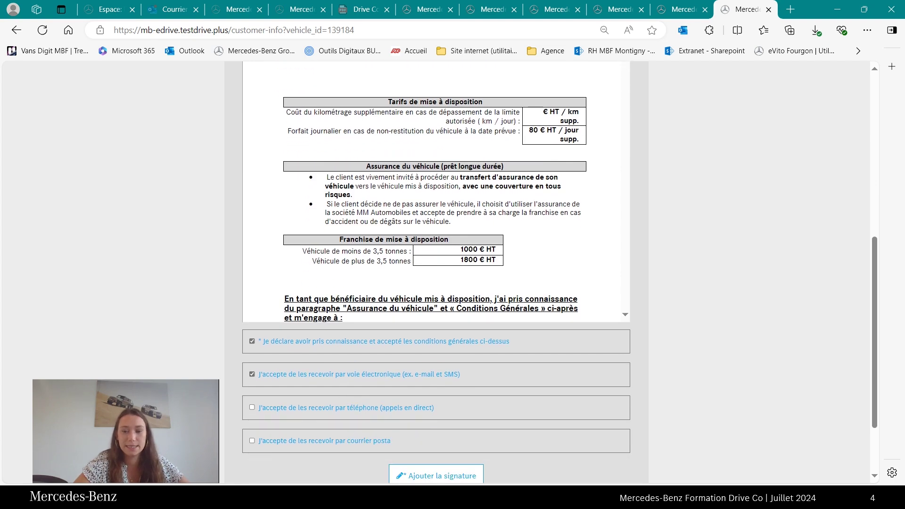
Consent to receiving communications by telephone, and add a freehand signature to the test-drive agreement and save it.
scroll(436, 272, up, 1)
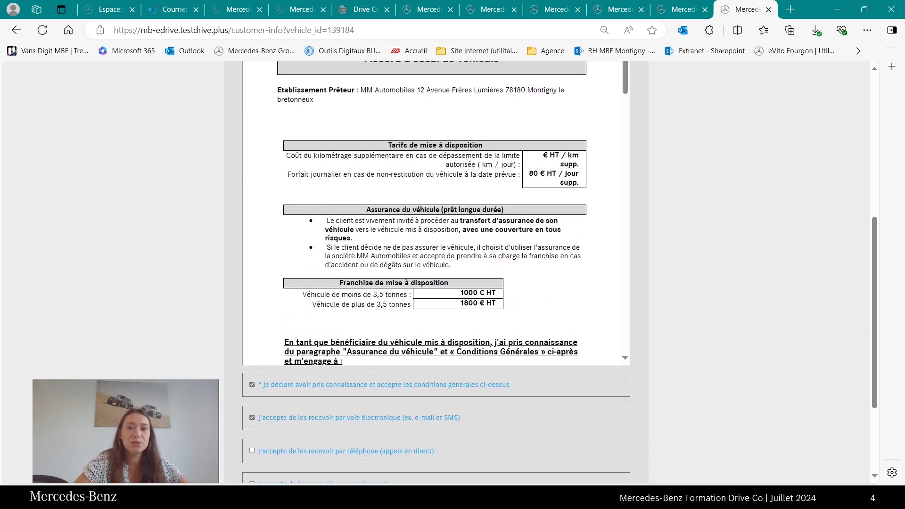
click(252, 450)
scroll(252, 451, down, 3)
click(436, 401)
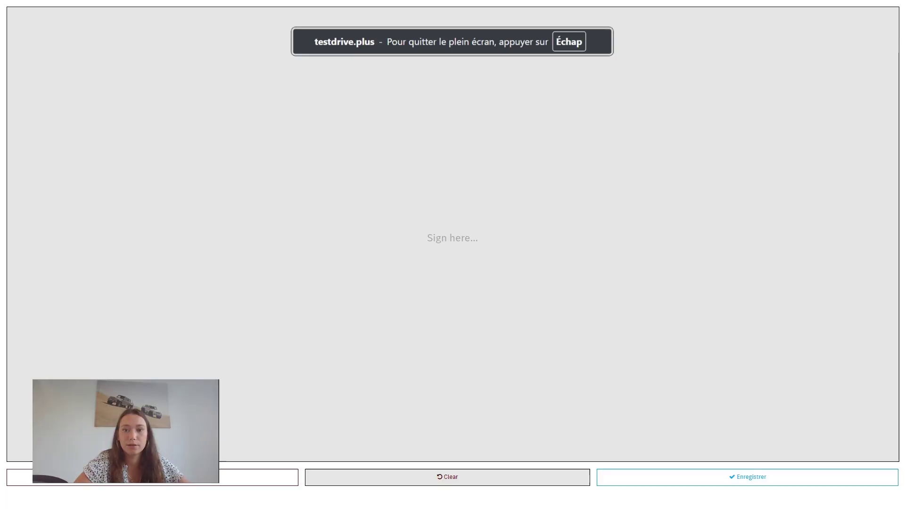
mouse_move(511, 175)
mouse_down()
mouse_move(466, 155)
mouse_move(422, 217)
mouse_up()
drag(558, 217, 599, 235)
mouse_move(525, 91)
mouse_down()
mouse_move(485, 238)
mouse_move(550, 264)
mouse_up()
click(747, 477)
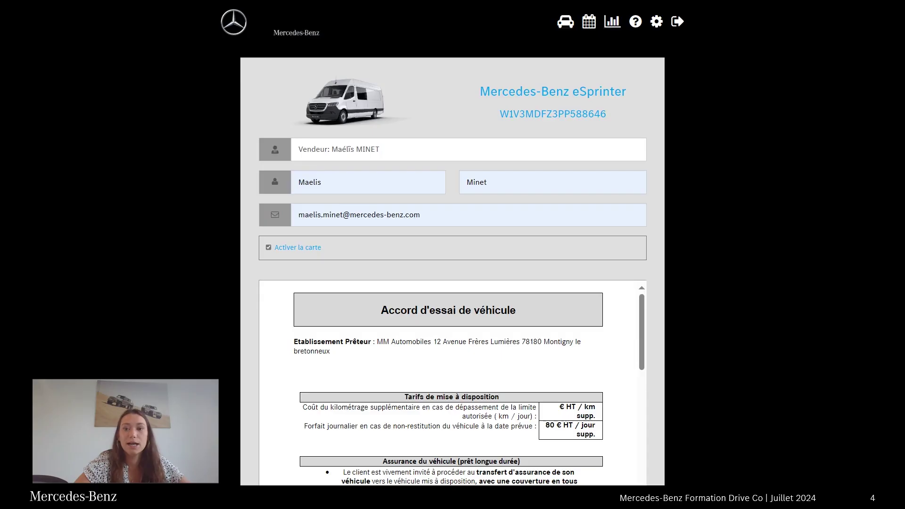
Read through the signed test-drive agreement to its end and continue to the check-in.
scroll(436, 274, down, 3)
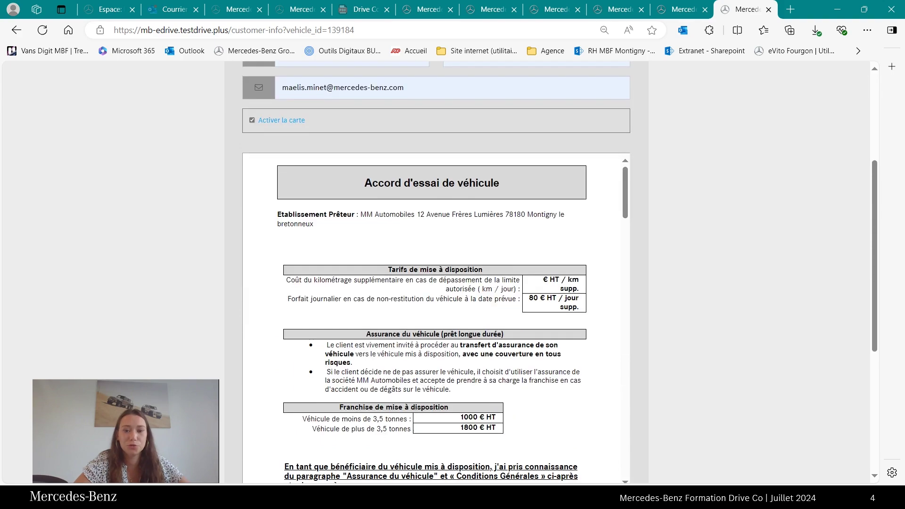
scroll(436, 318, down, 20)
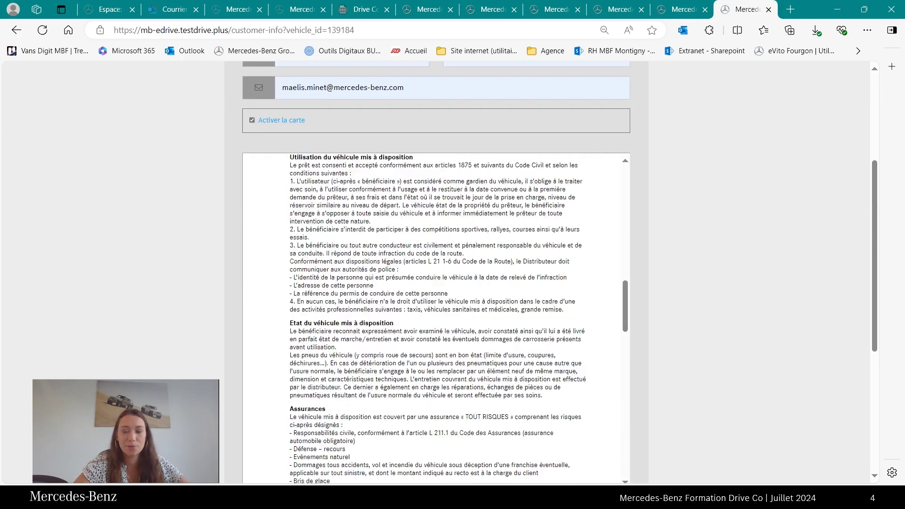
scroll(390, 336, down, 10)
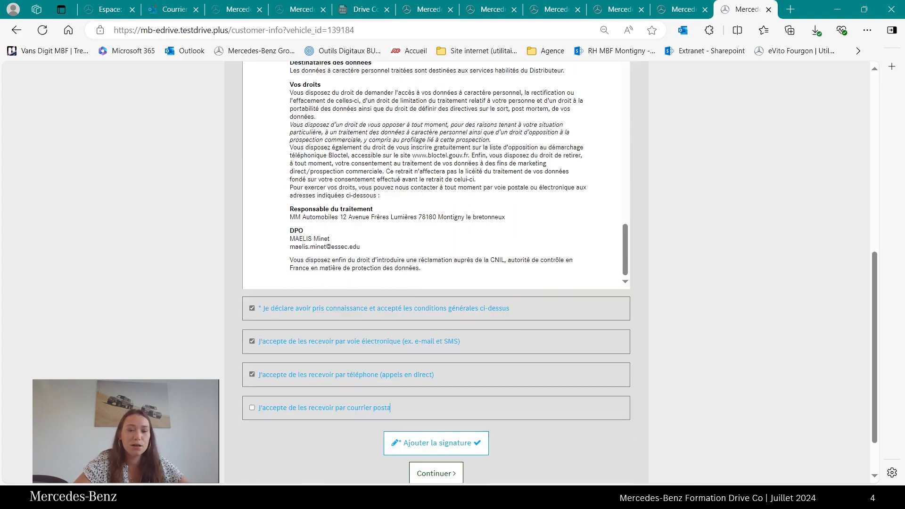
scroll(390, 335, up, 1)
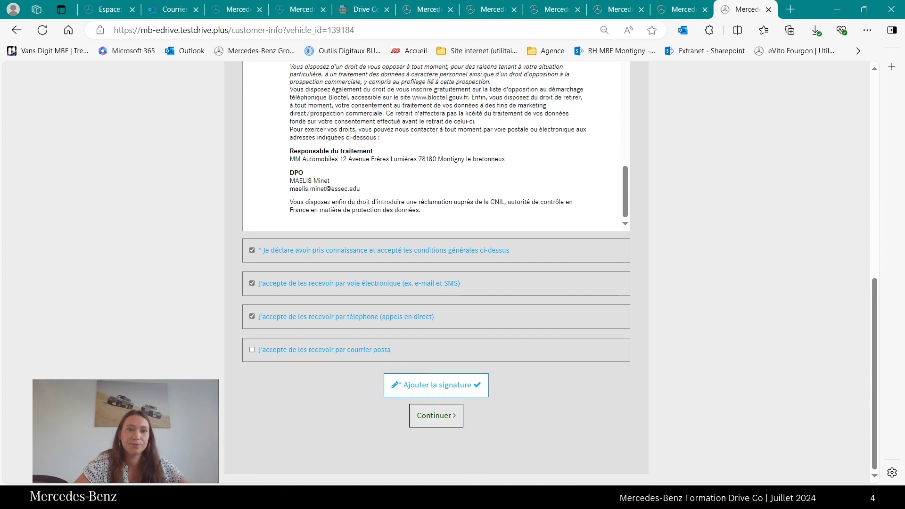
click(436, 415)
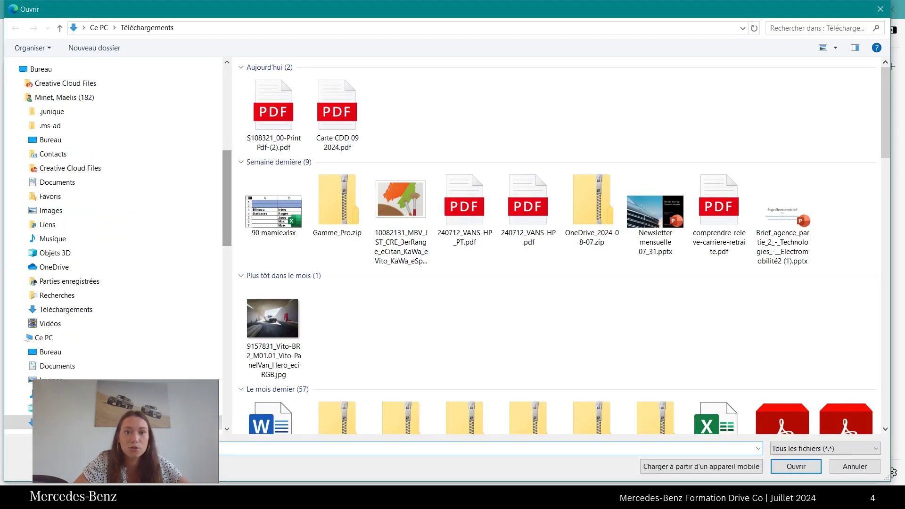
Upload 9157831_Vito-BR2_M01.01_Vito-PanelVan_Hero_eciRGB.jpg as driving licence photo 1 and as the front and rear vehicle photos.
click(272, 325)
click(796, 467)
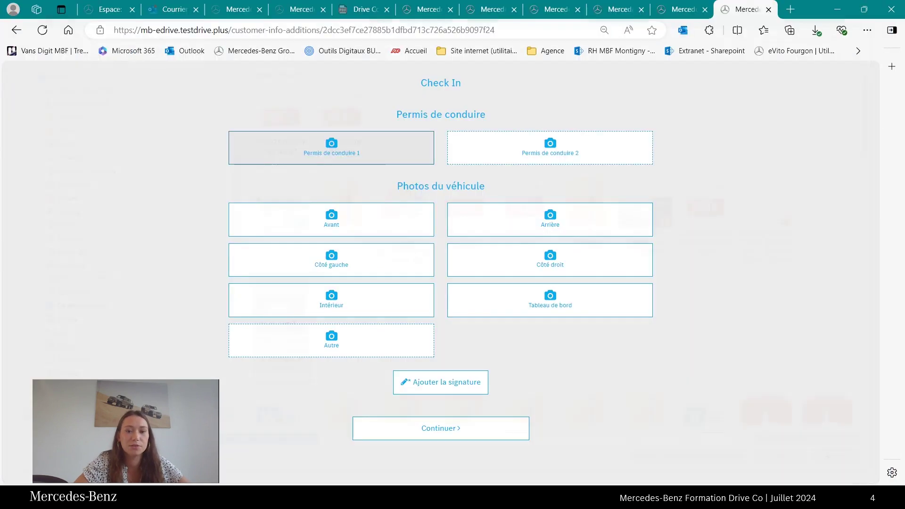
click(331, 220)
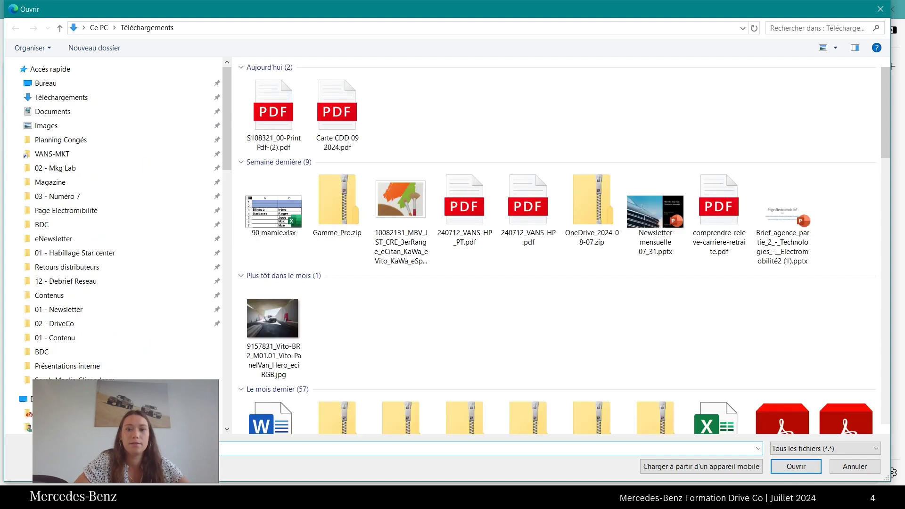
double_click(272, 319)
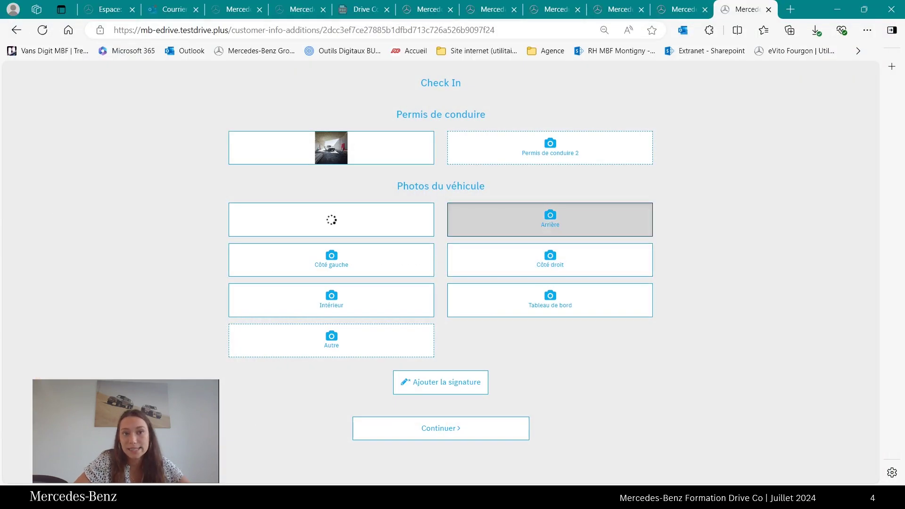
click(550, 219)
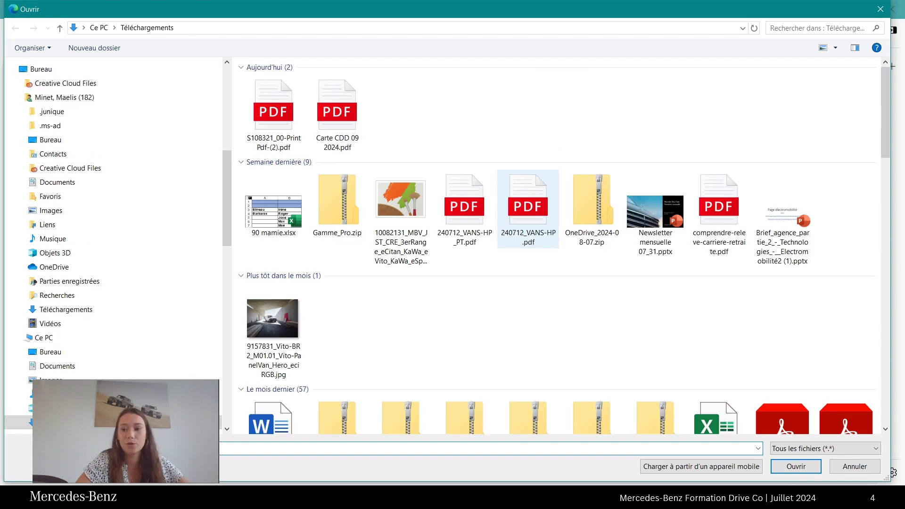
click(273, 319)
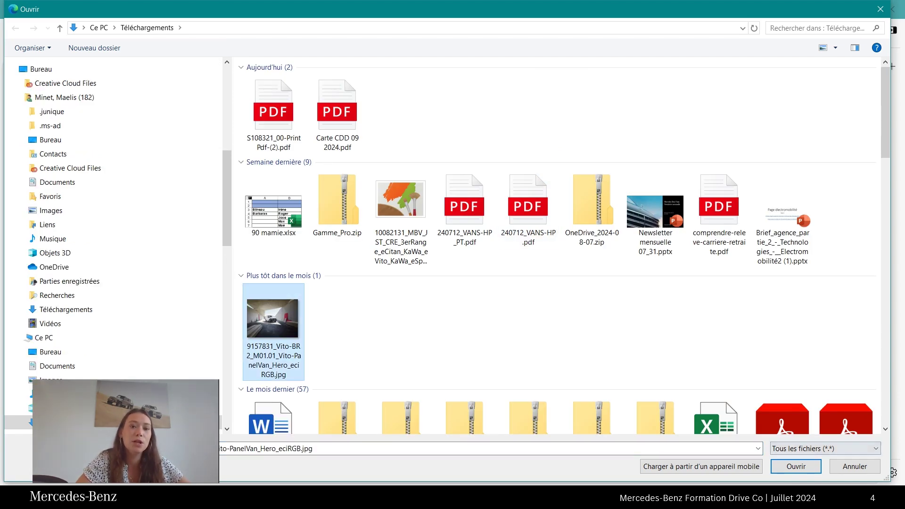
click(796, 466)
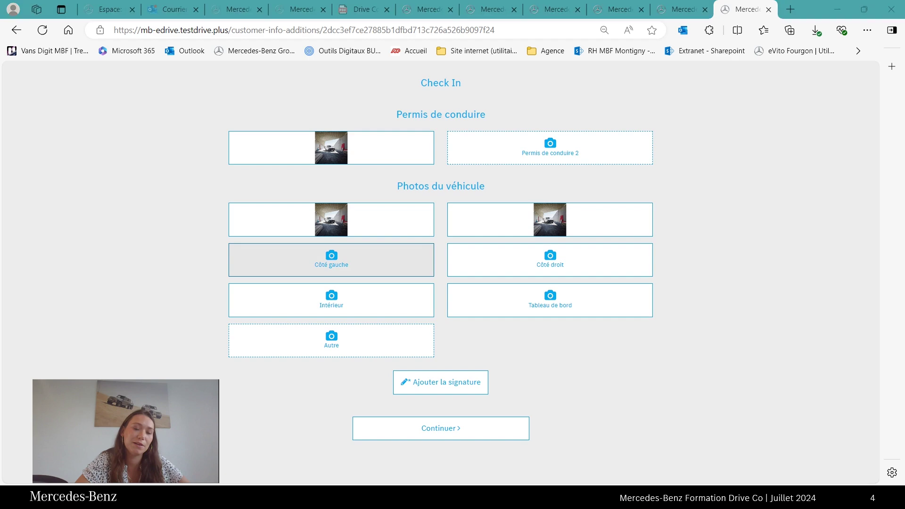
Upload the same Vito panel van image as the left-side, right-side, interior and dashboard photos.
click(332, 259)
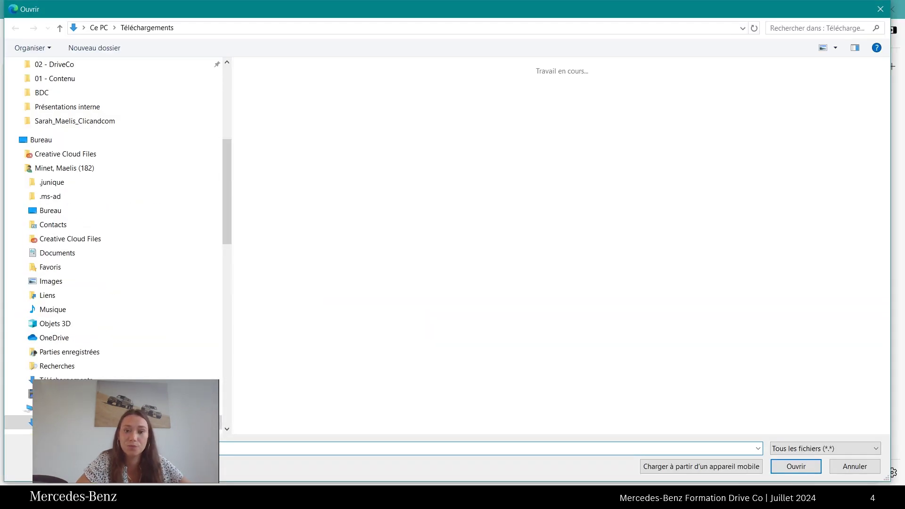
double_click(272, 326)
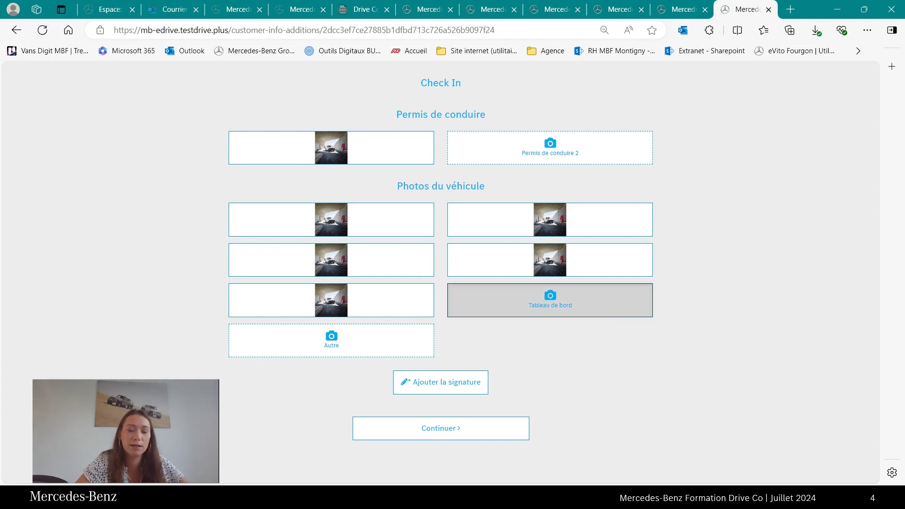
click(550, 300)
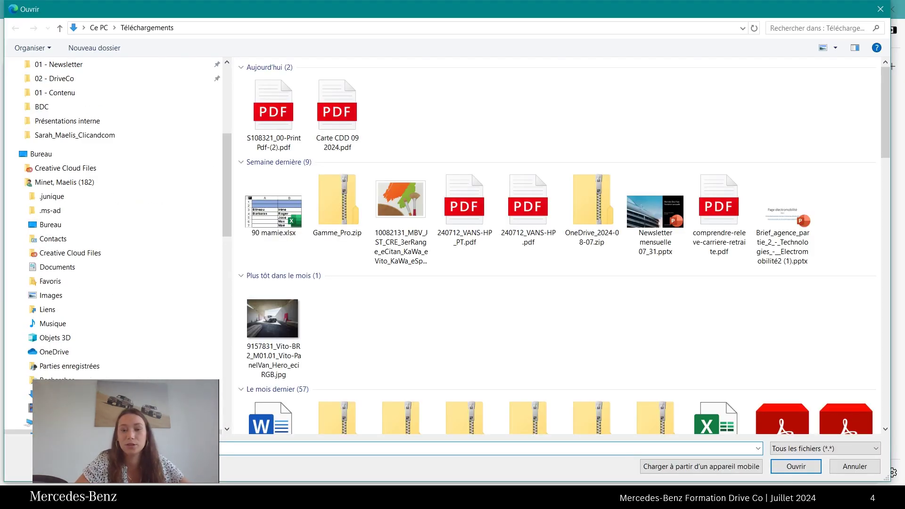
click(274, 332)
click(796, 467)
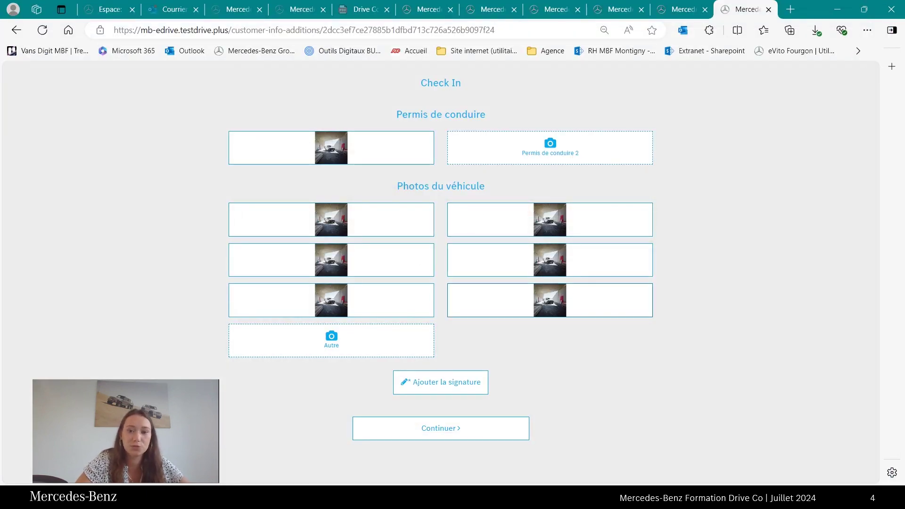
Add and save a freehand signature for the check-in, and continue to the test period page.
click(440, 382)
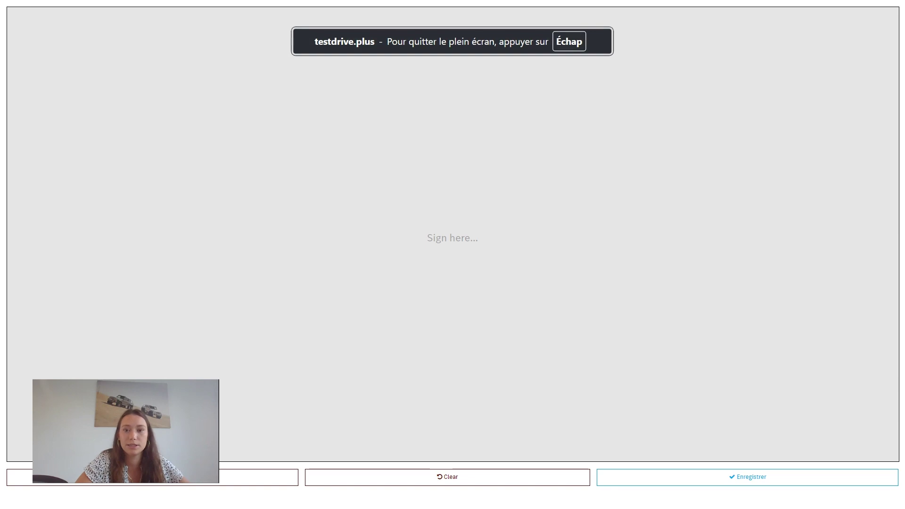
drag(508, 232, 457, 248)
drag(567, 281, 405, 316)
drag(361, 207, 462, 190)
drag(505, 161, 566, 271)
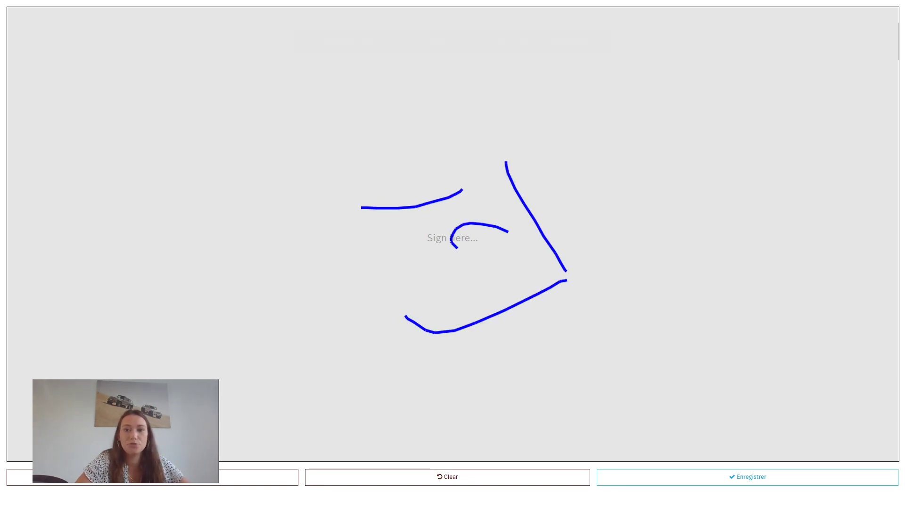
click(747, 477)
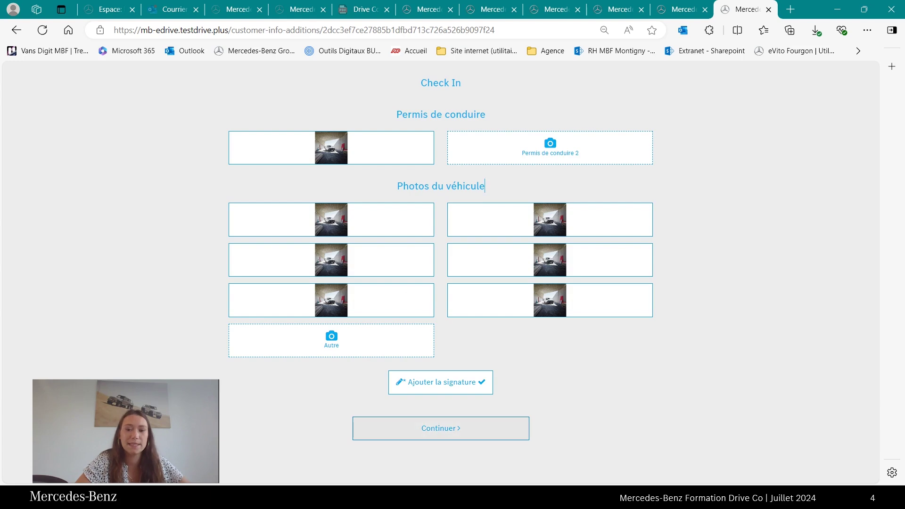
click(440, 429)
Examine the eSprinter test page's cost settings, diesel comparison, trip statistics and charging figures.
scroll(435, 272, down, 1)
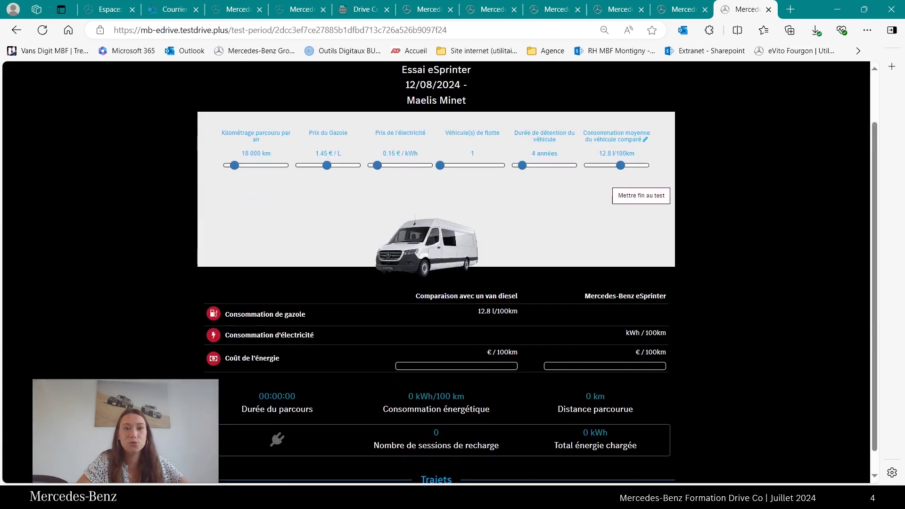
scroll(436, 272, up, 1)
scroll(436, 272, down, 2)
scroll(436, 273, up, 3)
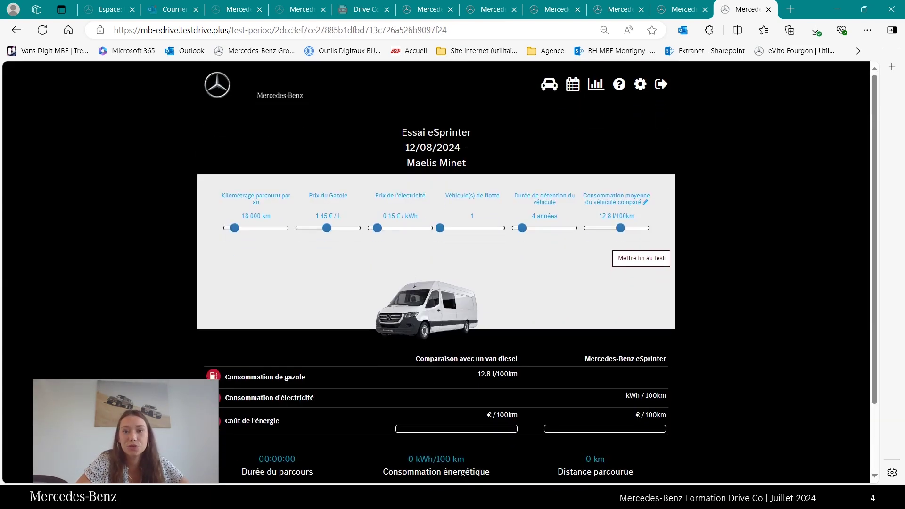
scroll(436, 272, down, 2)
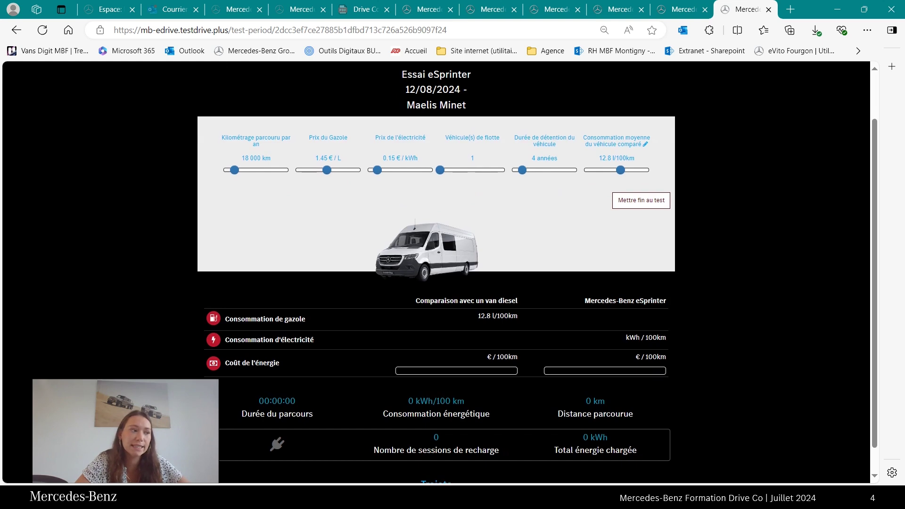
scroll(436, 273, up, 2)
scroll(436, 272, down, 1)
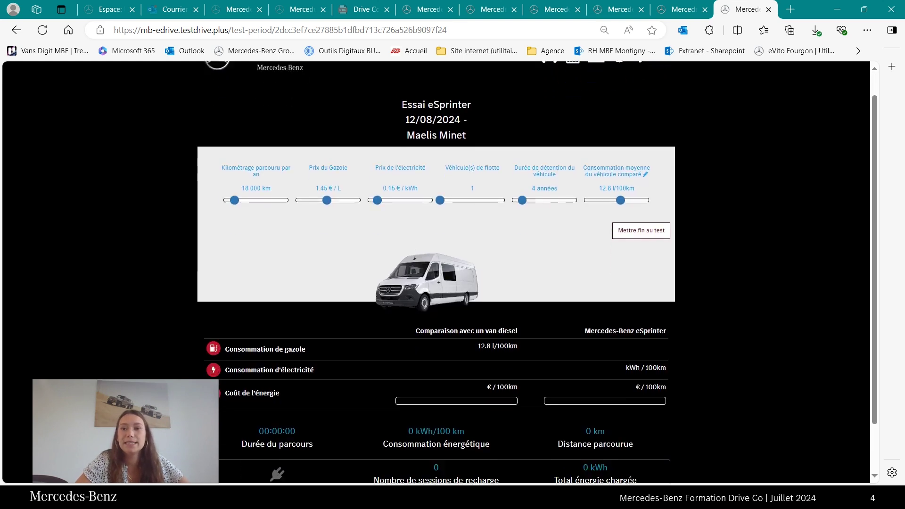
scroll(436, 272, up, 1)
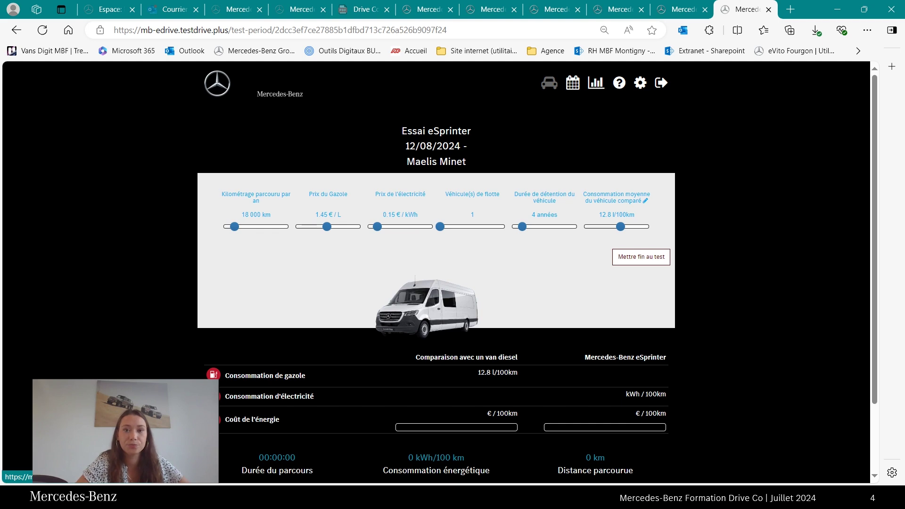
Reopen the eSprinter's ongoing test from the vehicle selection and review its test page.
click(549, 83)
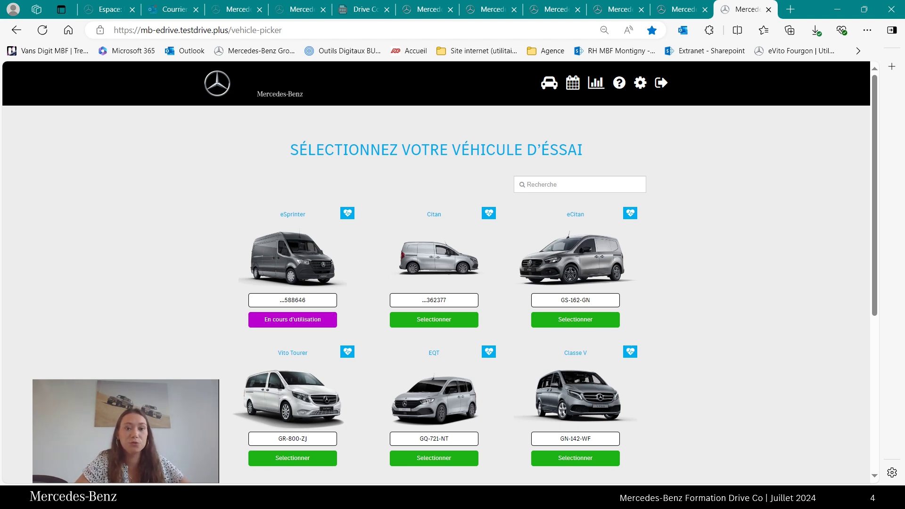
click(287, 320)
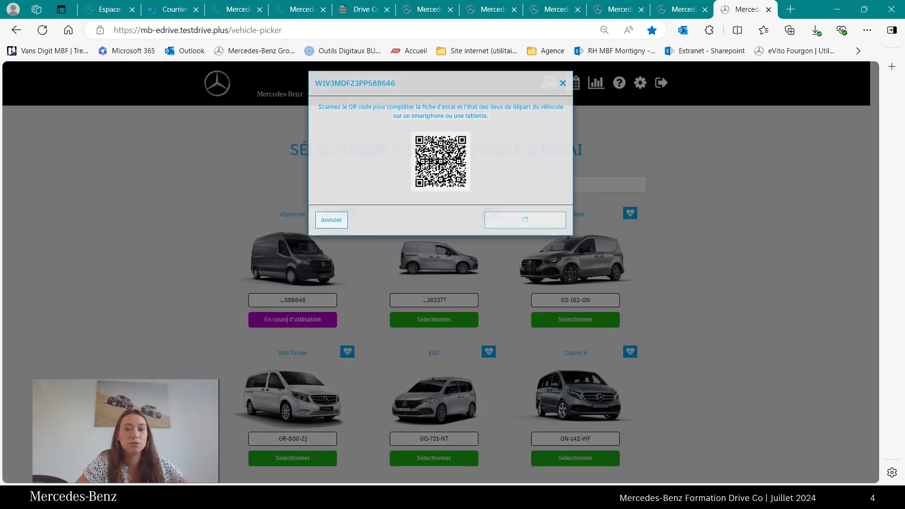
scroll(537, 273, down, 3)
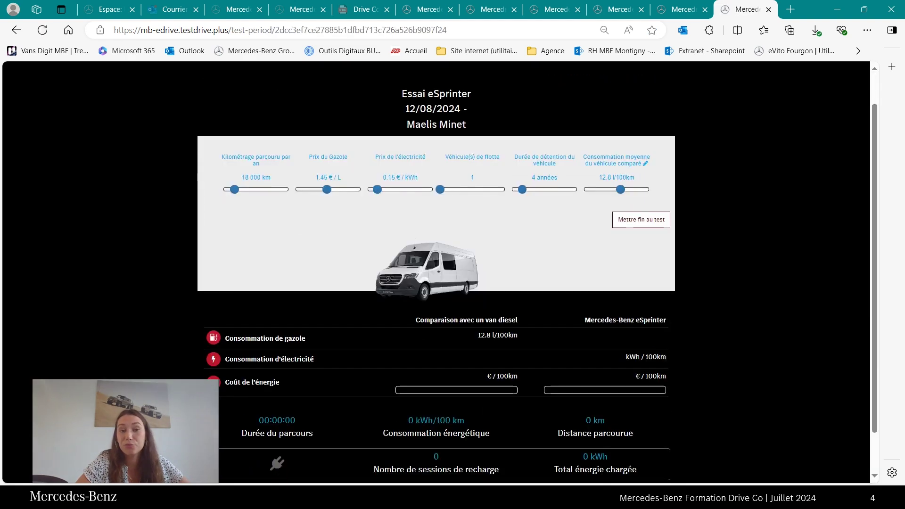
scroll(436, 273, down, 2)
scroll(436, 274, up, 3)
scroll(436, 274, down, 1)
scroll(436, 273, up, 1)
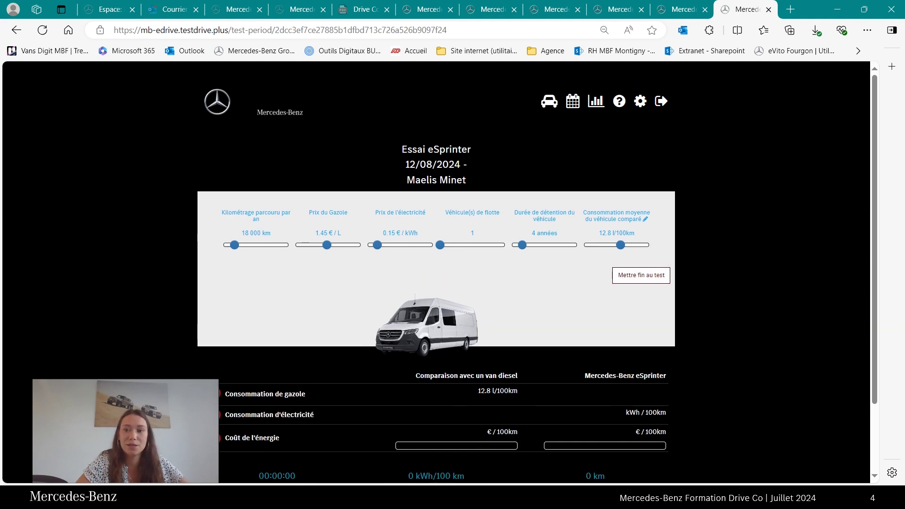
scroll(436, 273, down, 1)
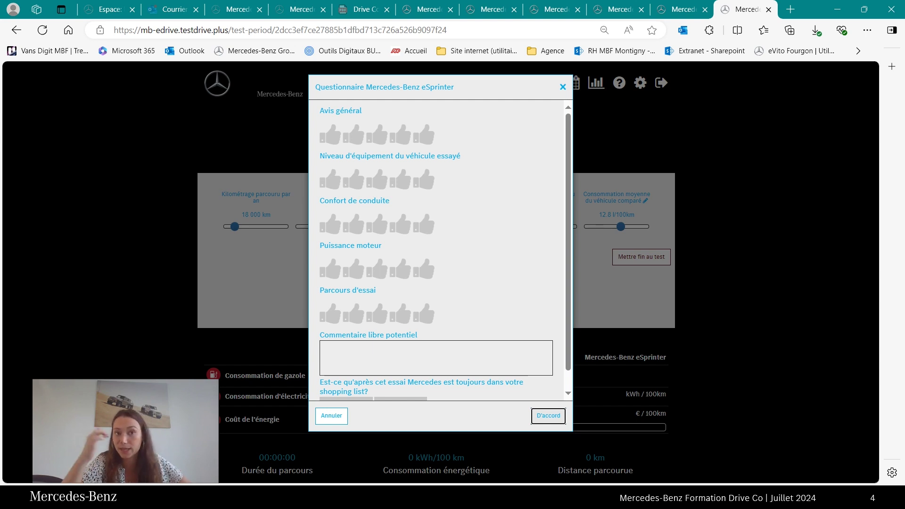
Look through the eSprinter questionnaire, proceed to the check-out and enter the comment "Rayures sur la jante droite avant.".
scroll(444, 248, down, 1)
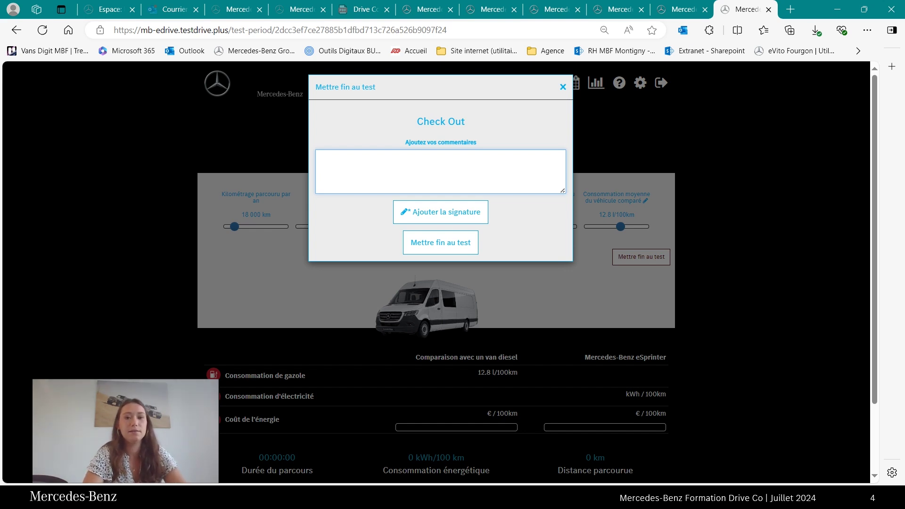
text(Rayures sur la jante d)
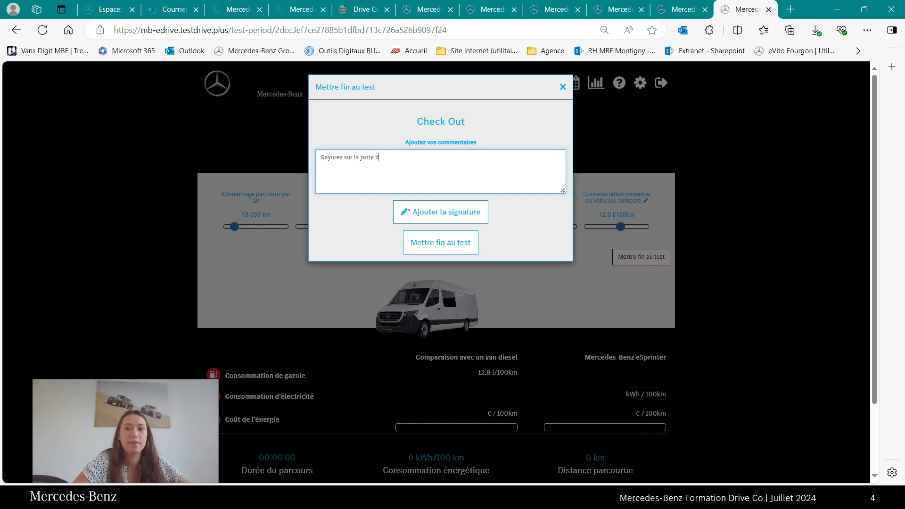
text(roite avant.)
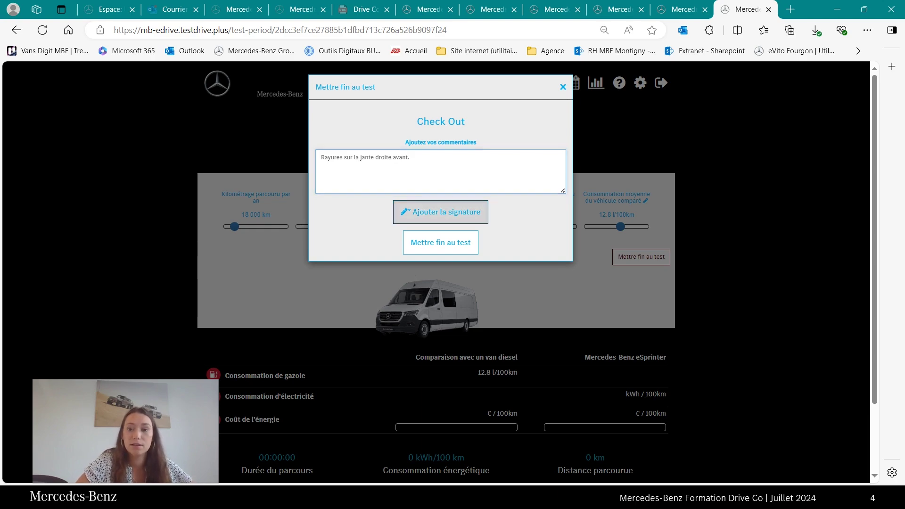
Add a freehand signature to the check-out and save it.
click(440, 211)
mouse_move(492, 125)
mouse_down()
mouse_move(418, 245)
mouse_move(406, 375)
mouse_move(471, 267)
mouse_up()
click(747, 477)
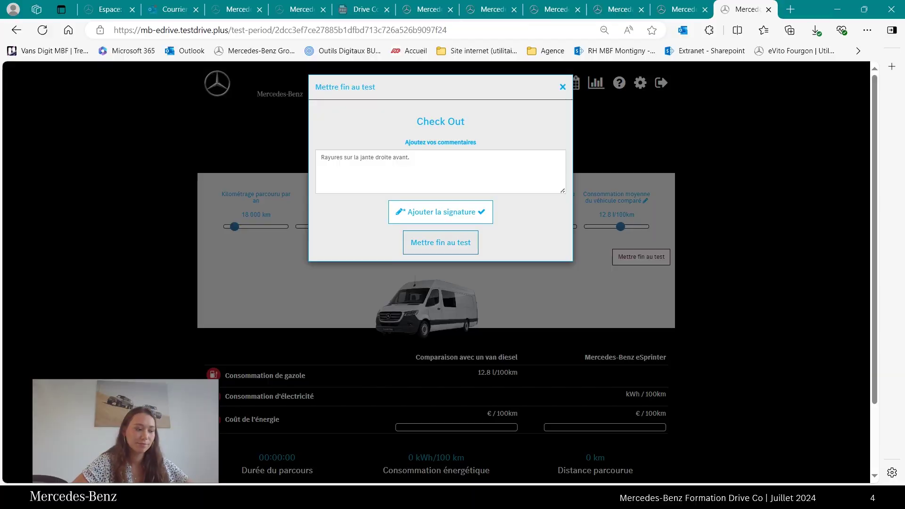
End the eSprinter test from the check-out and review the completed test page's cost settings, diesel comparison and statistics.
click(440, 242)
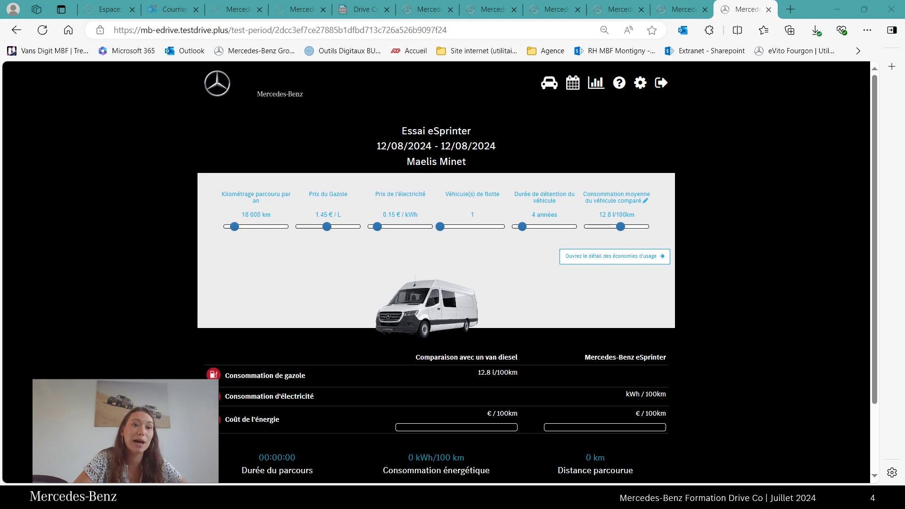
scroll(436, 272, down, 2)
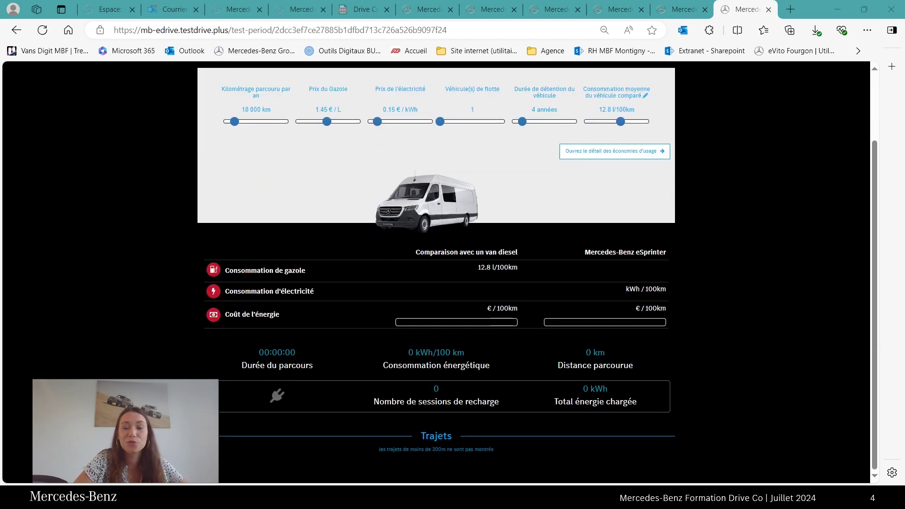
scroll(436, 271, up, 3)
scroll(436, 272, down, 3)
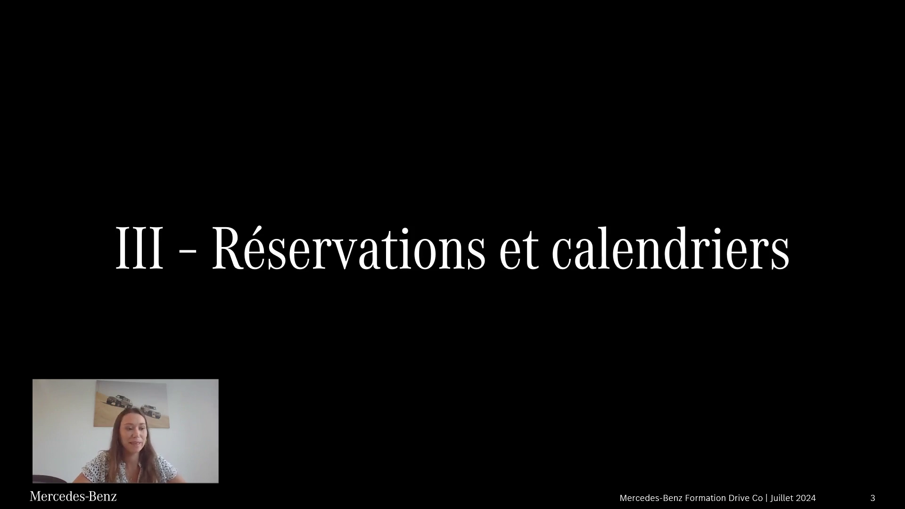
Switch from the slideshow to the reservation calendar in the browser and open the dealership's public booking page down to the vehicle choices.
key(Right)
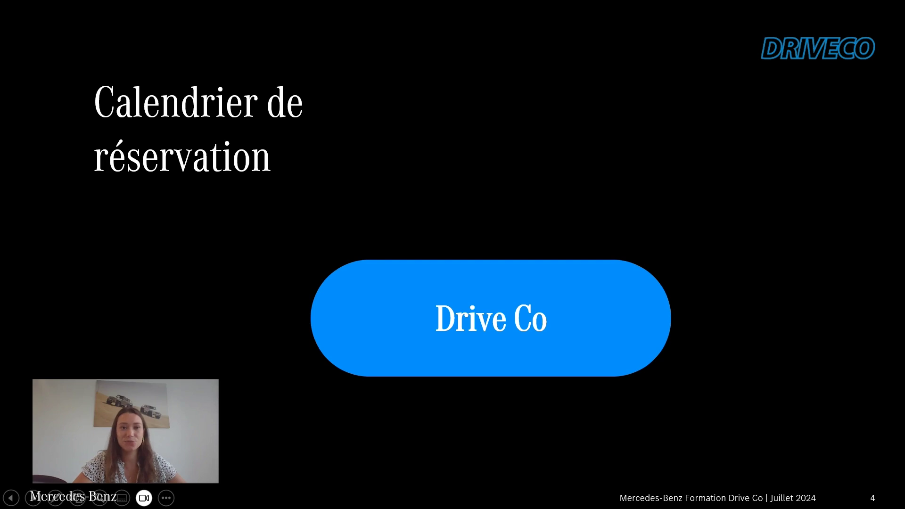
key(alt+Tab)
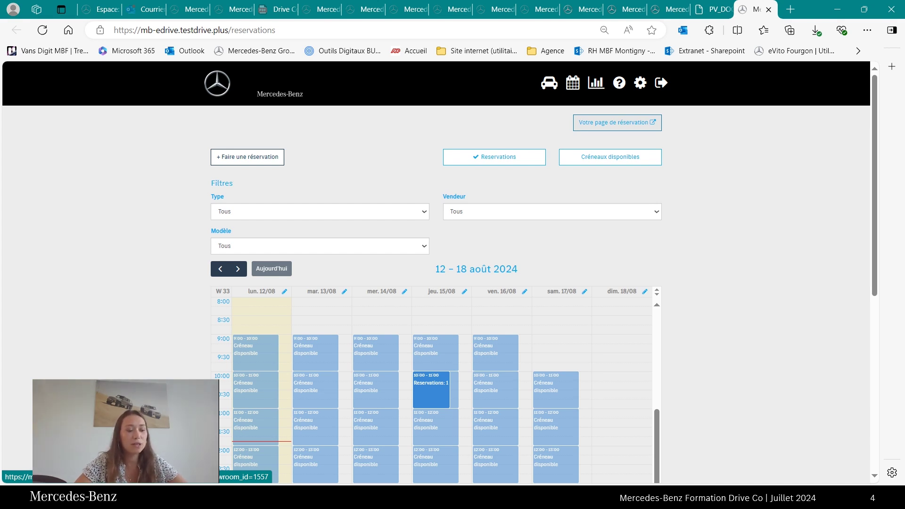
click(617, 123)
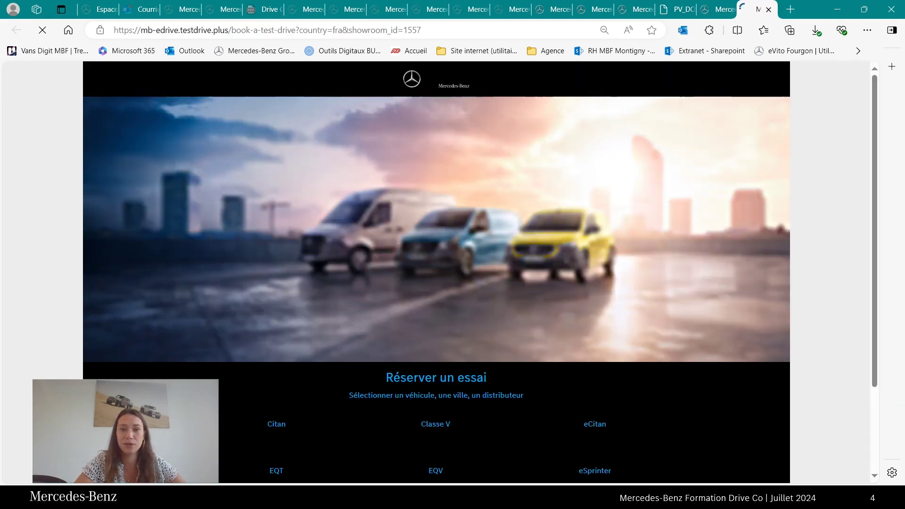
scroll(595, 283, down, 5)
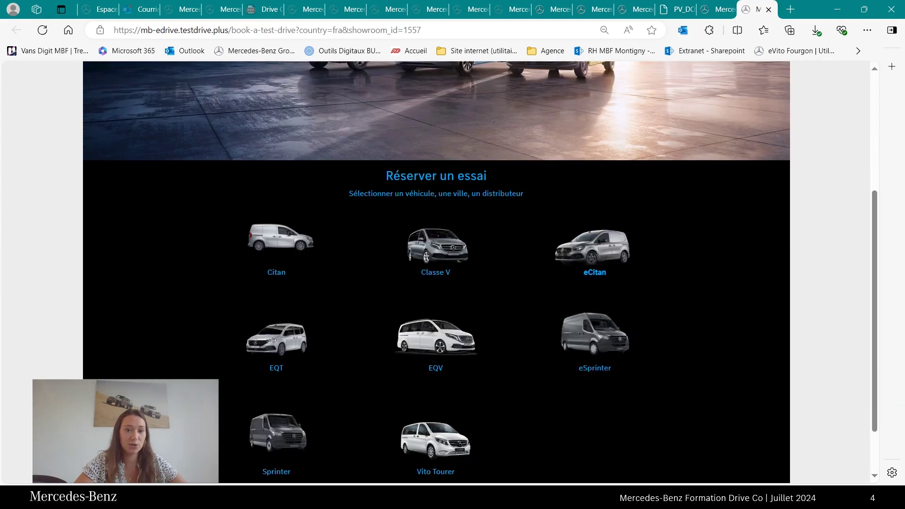
Choose the eSprinter for the booking and select the 11:00–12:00 slot on 13 August 2024.
click(593, 303)
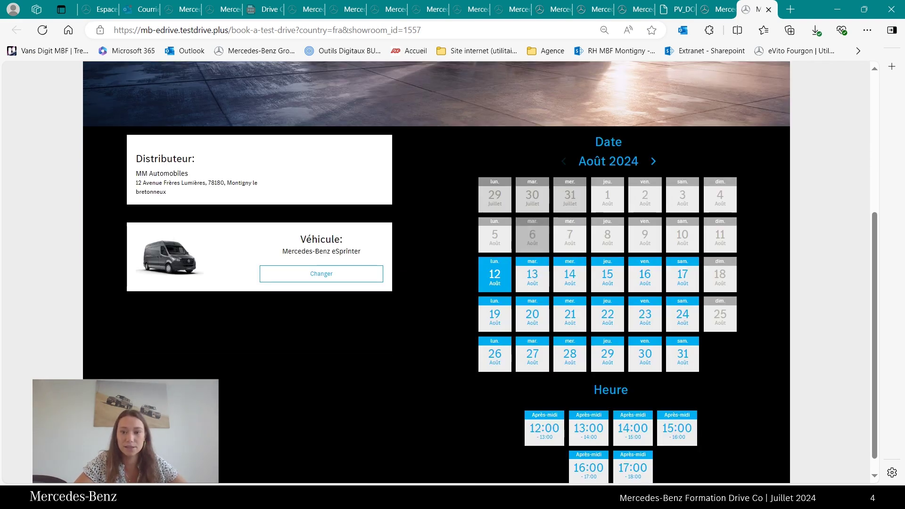
click(531, 275)
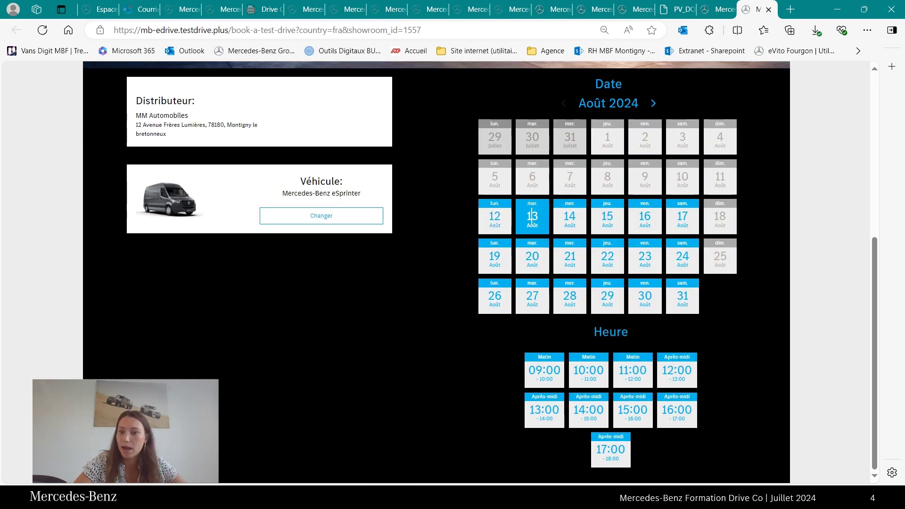
click(647, 371)
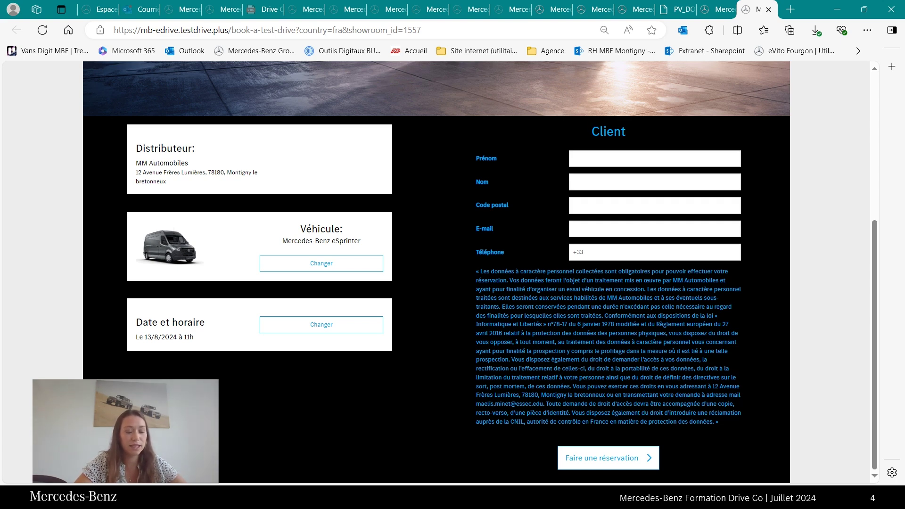
Fill in the customer's name, postal code, e-mail and phone number with the saved details, submit the booking and save its confirmation.
key(Down)
key(Down)
key(Return)
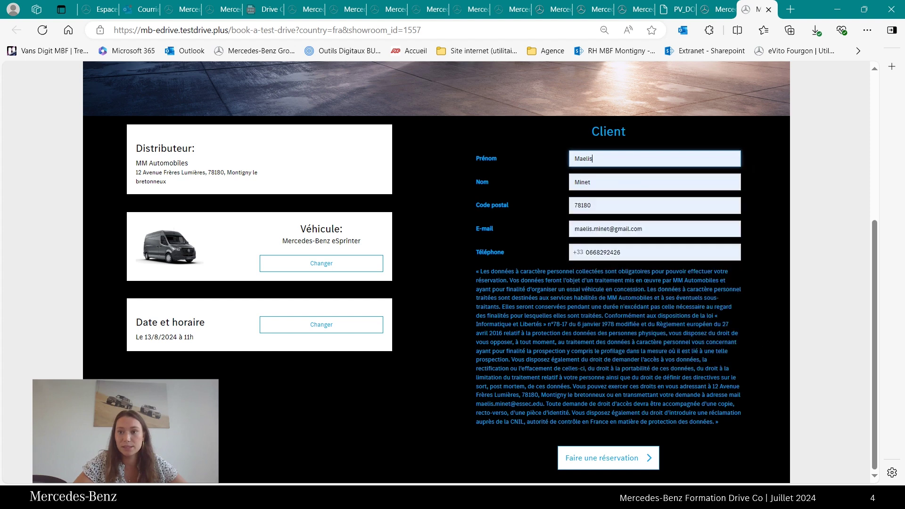
click(608, 458)
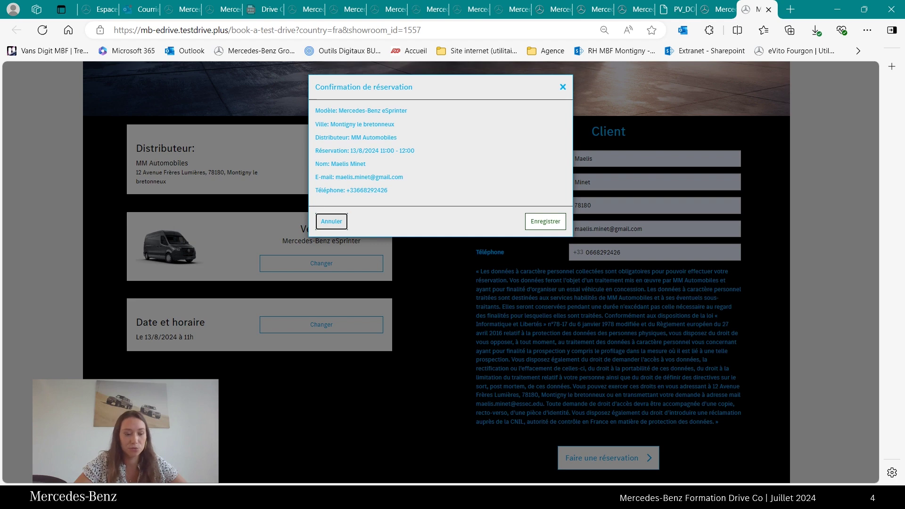
key(Tab)
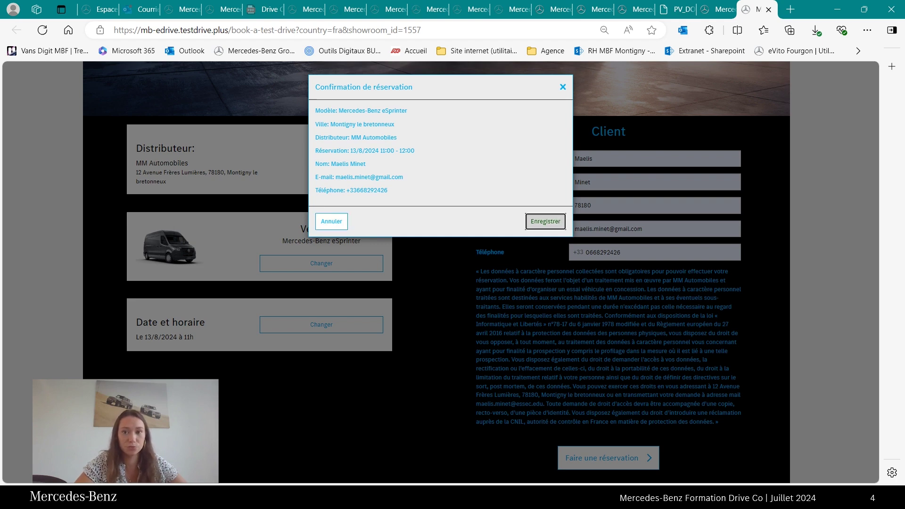
key(Return)
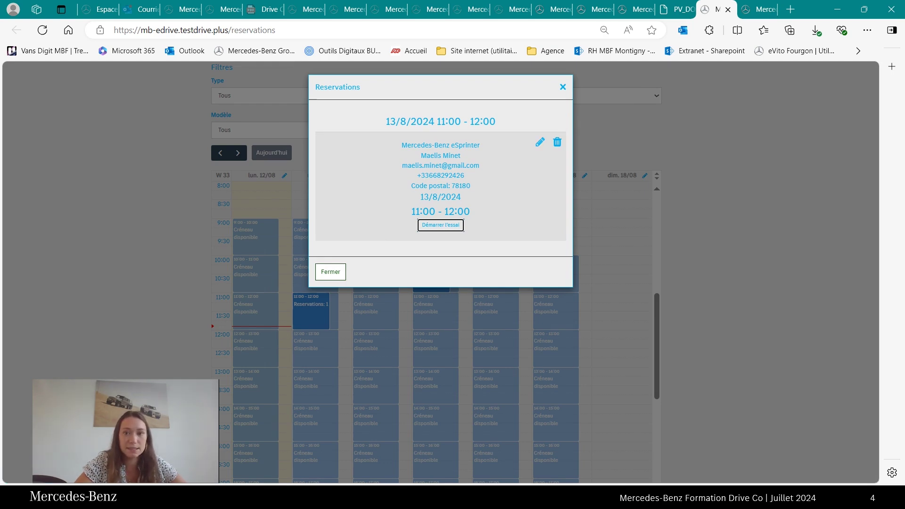
Edit the eSprinter reservation of 13 August at 11:00, assign the last salesperson in the list, save it and check the salesperson line.
click(540, 142)
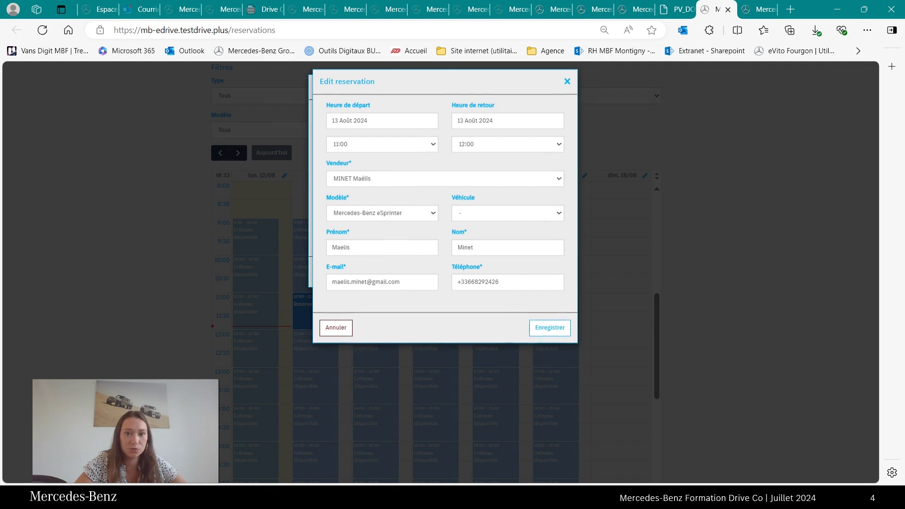
click(444, 184)
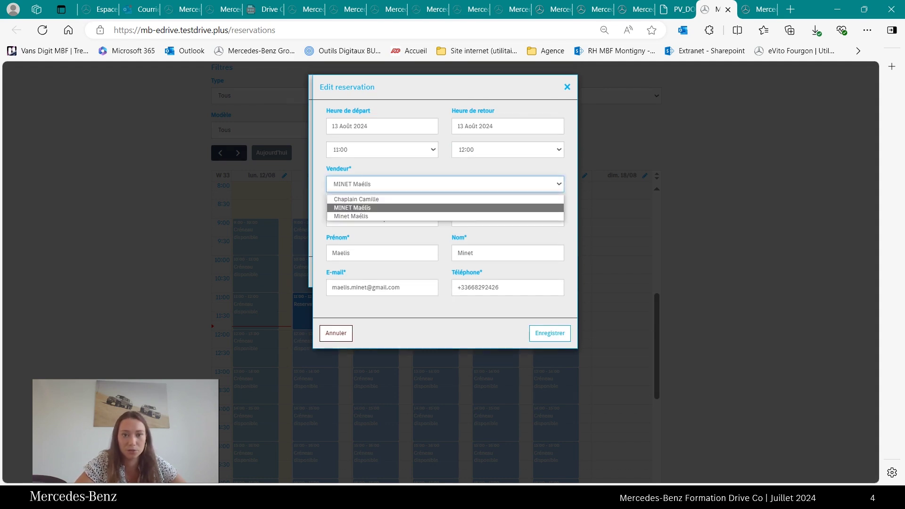
key(Down)
key(Return)
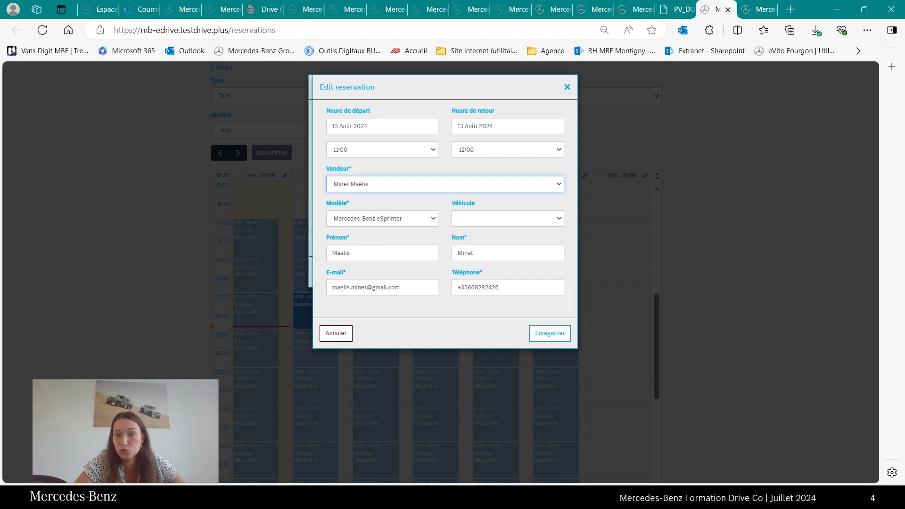
click(549, 332)
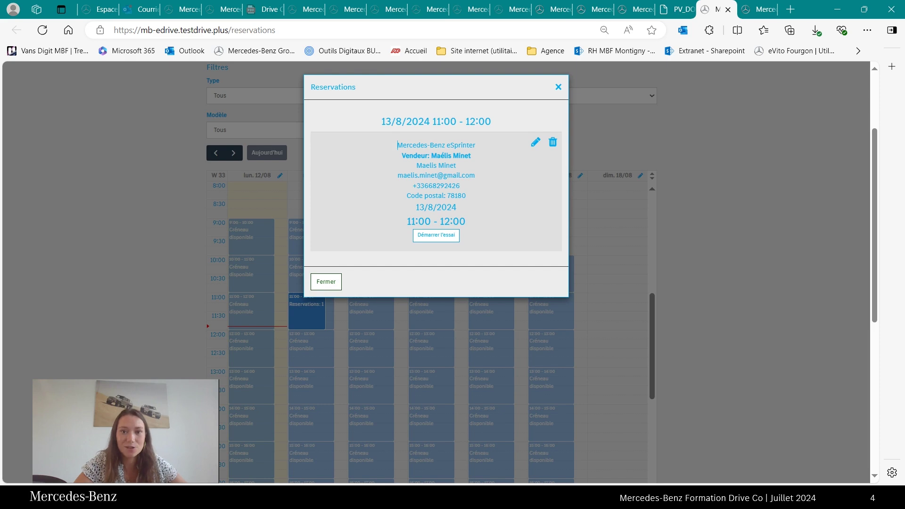
drag(401, 156, 471, 156)
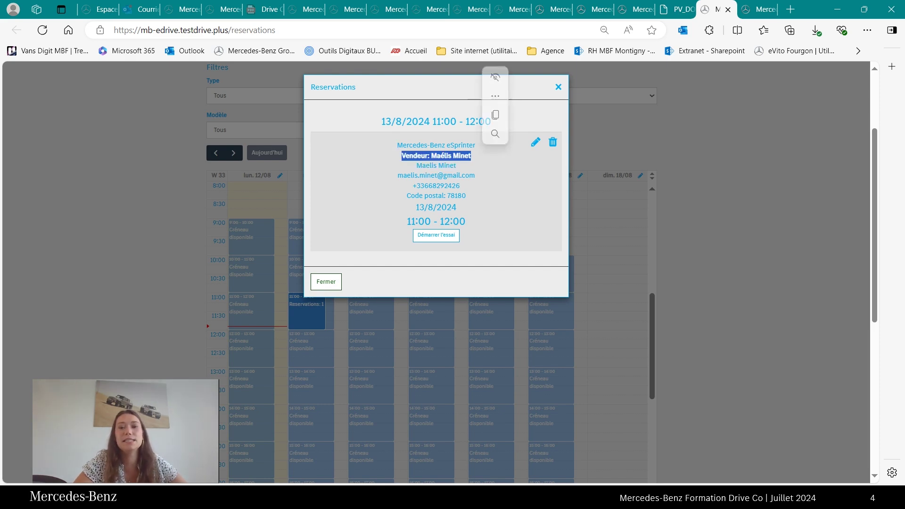
click(493, 165)
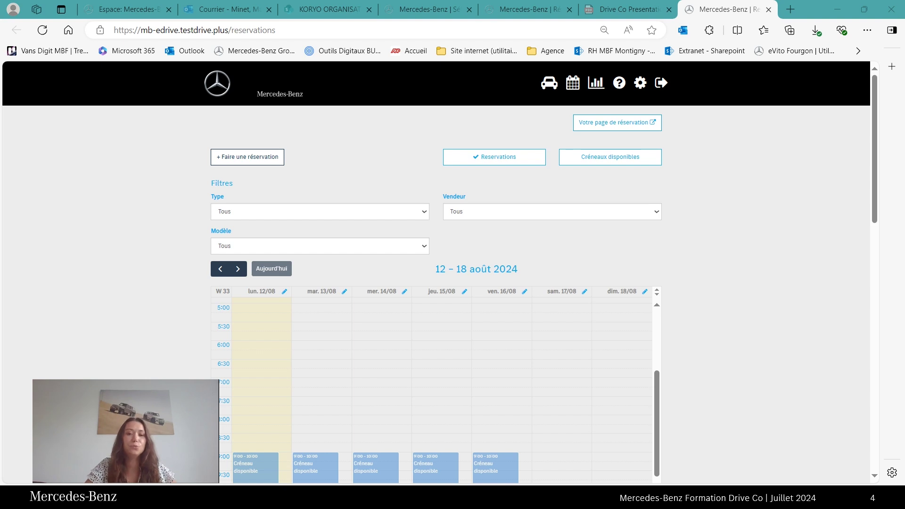
Examine the weekly calendar for 12–18 August 2024 and the list of reservations by date below it.
scroll(436, 292, down, 1)
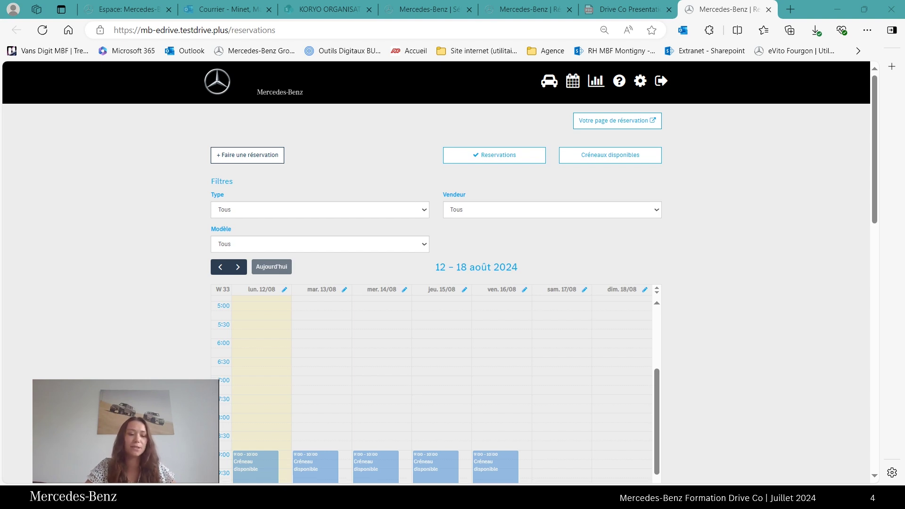
scroll(436, 272, down, 1)
scroll(436, 272, down, 3)
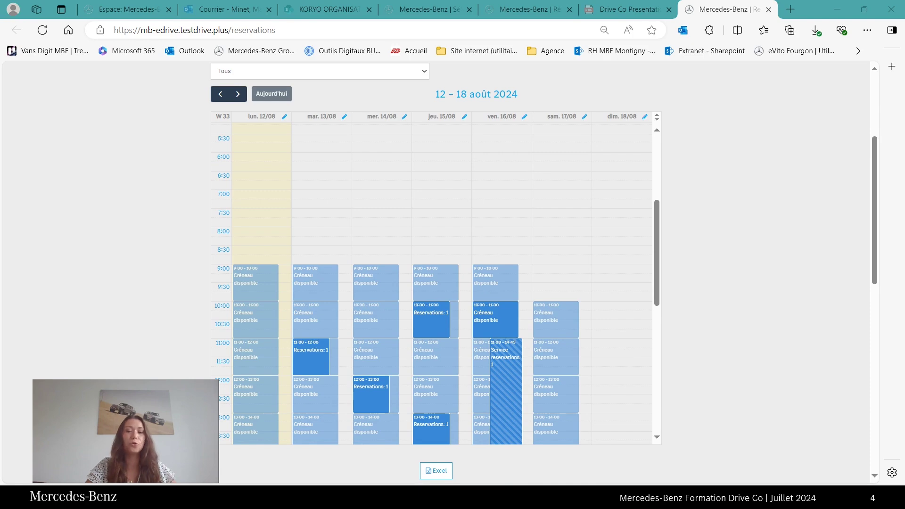
scroll(436, 272, down, 5)
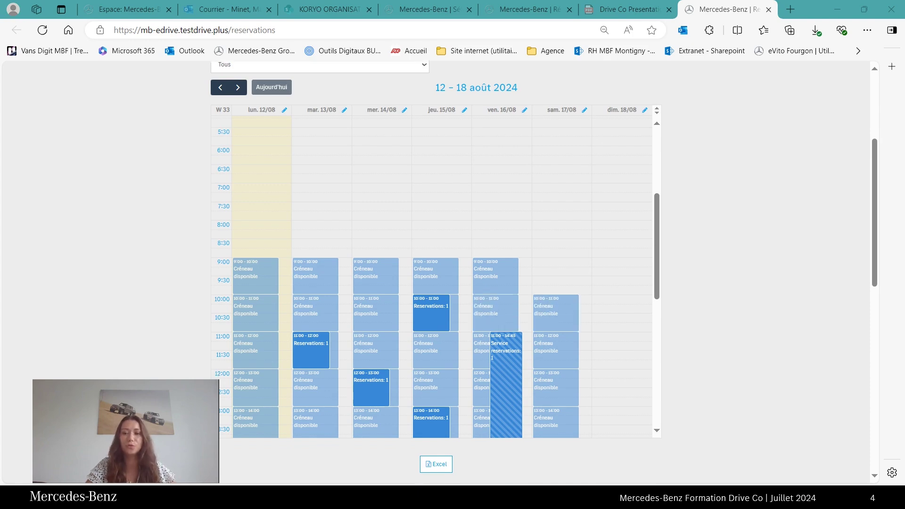
scroll(436, 272, down, 3)
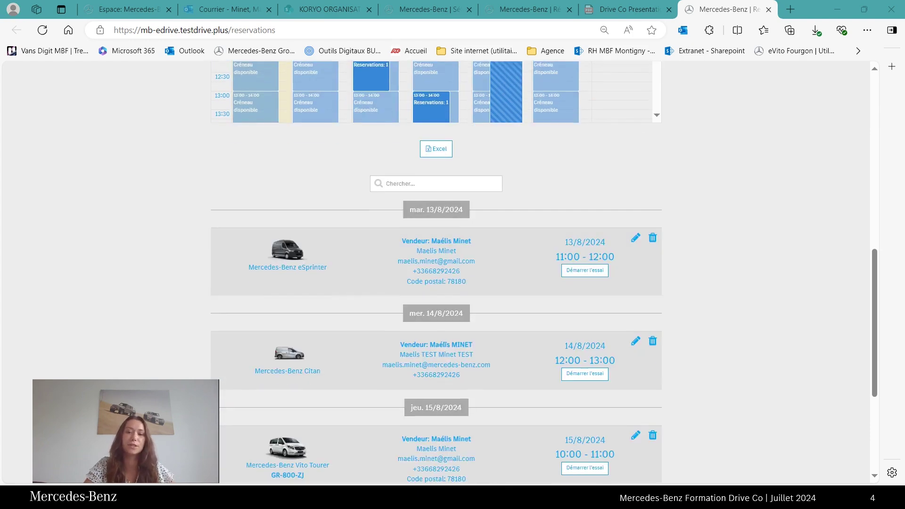
scroll(436, 272, down, 3)
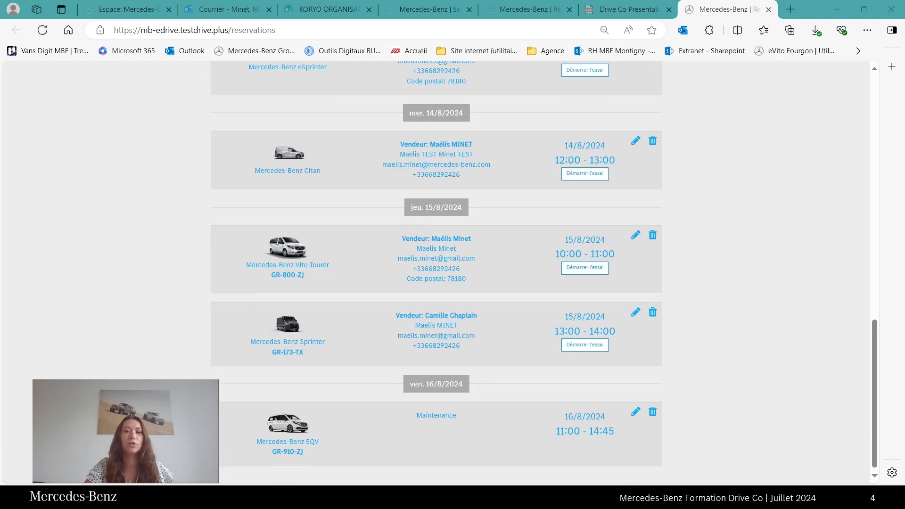
scroll(436, 272, up, 7)
scroll(436, 272, up, 4)
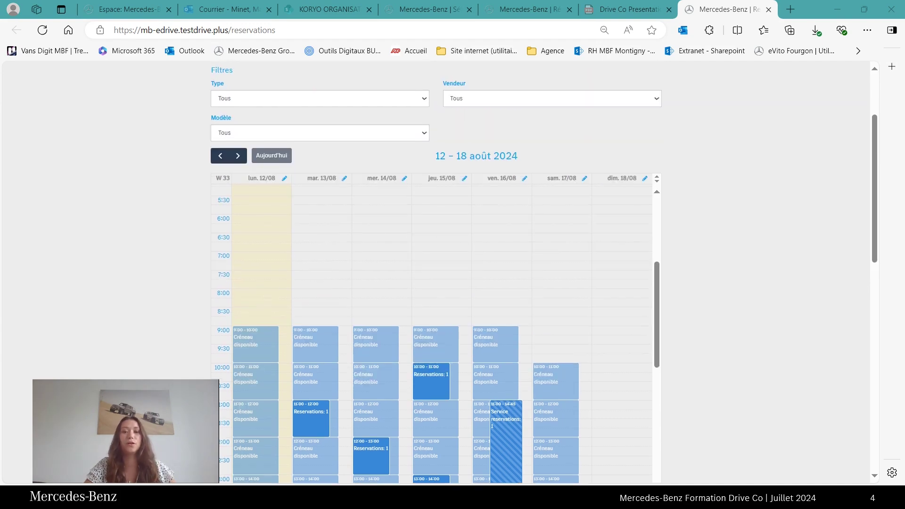
View the details of the 15 August 10:00–11:00 reservation from the calendar and close them.
scroll(436, 272, down, 4)
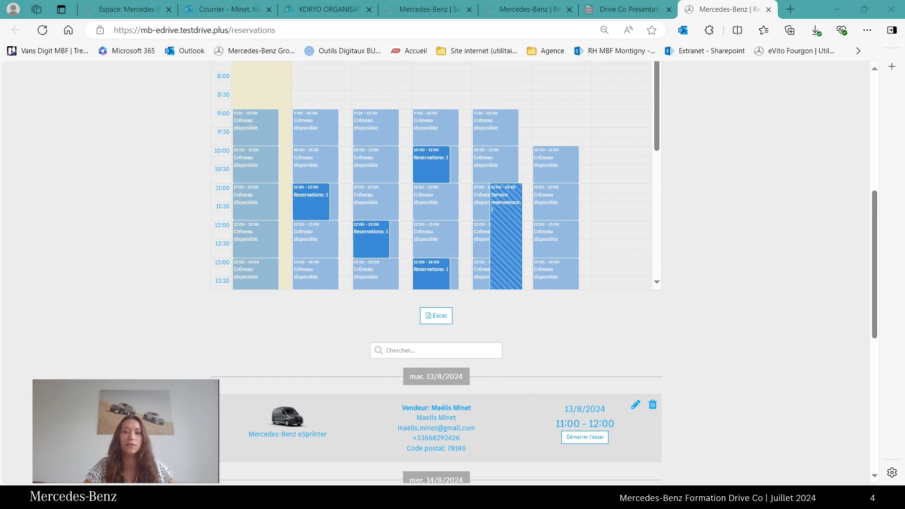
scroll(436, 272, up, 2)
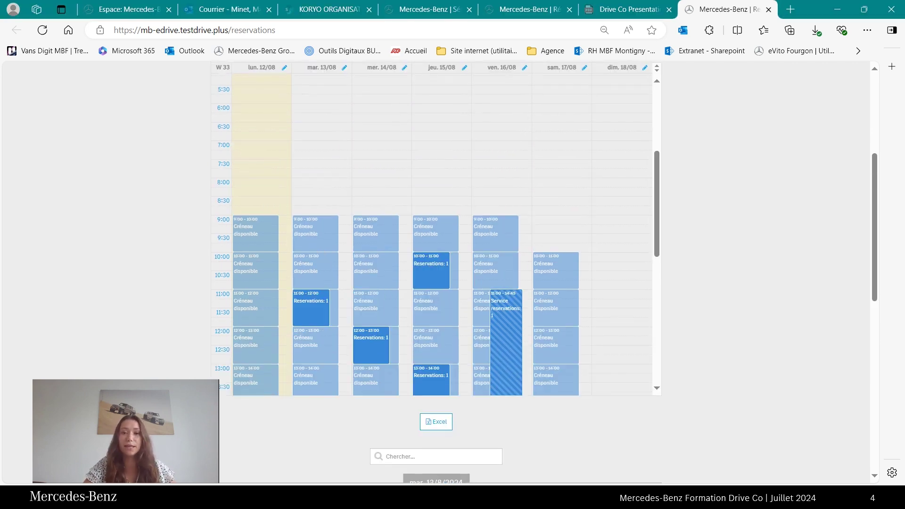
click(431, 271)
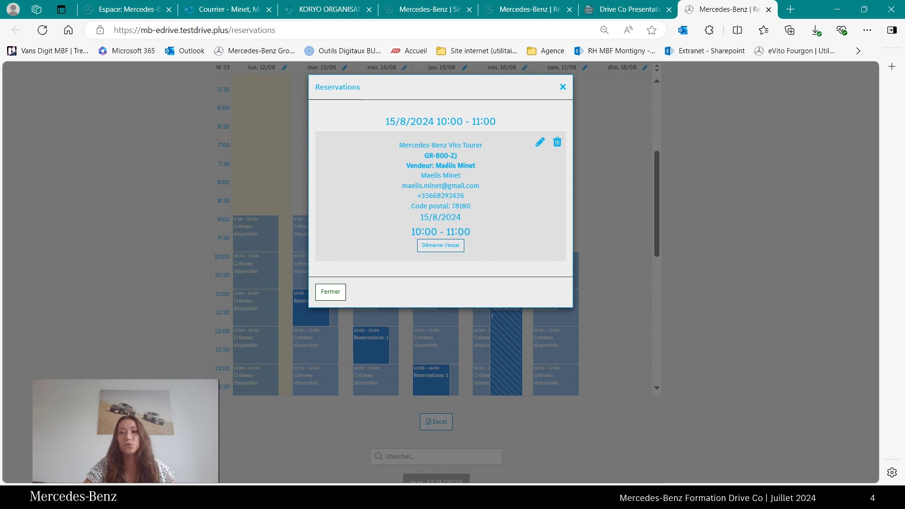
click(563, 88)
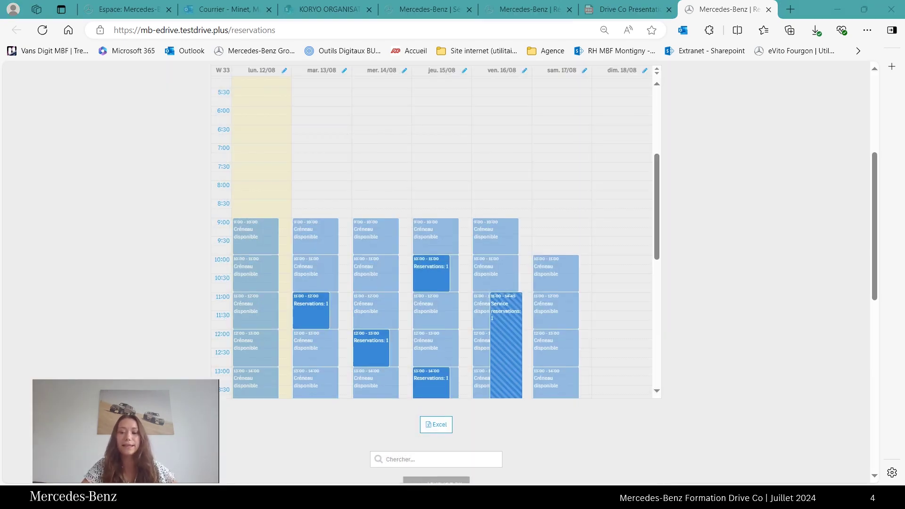
Filter the reservations by the type Client and review the weekly calendar.
scroll(545, 272, up, 3)
scroll(436, 272, up, 2)
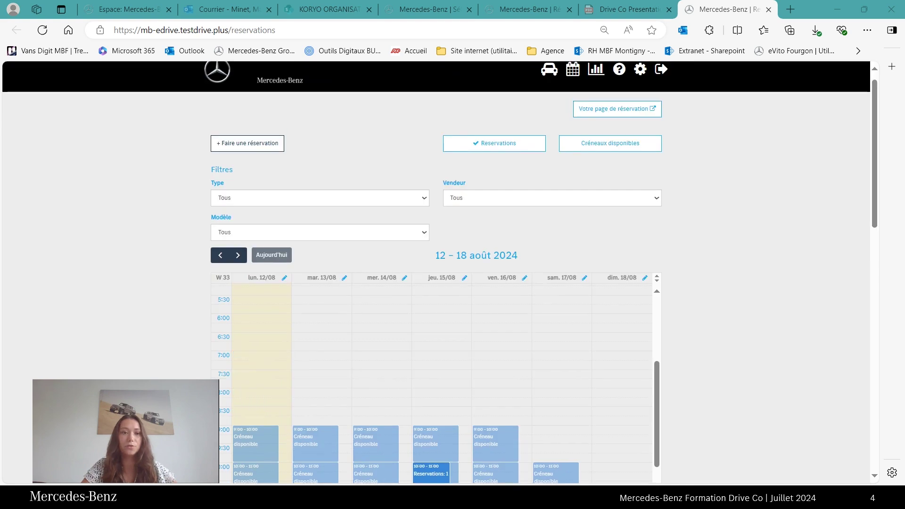
click(319, 198)
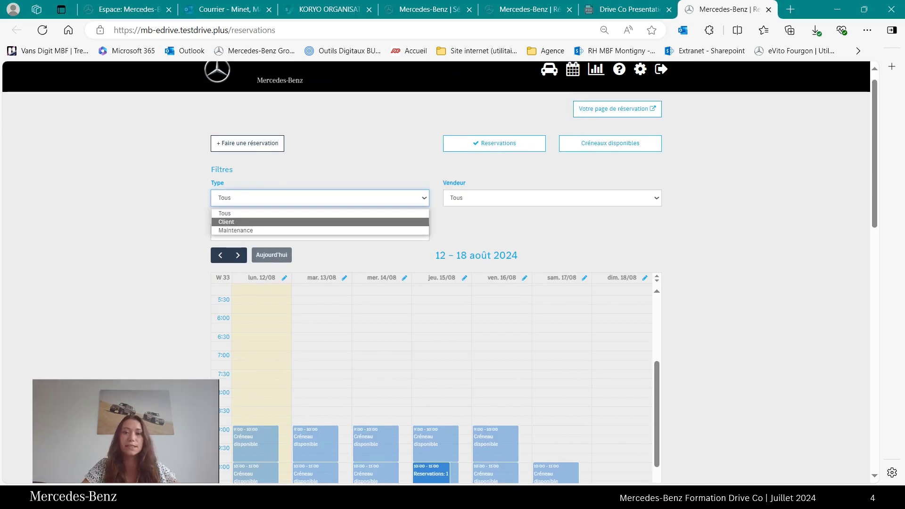
click(226, 222)
scroll(436, 272, down, 3)
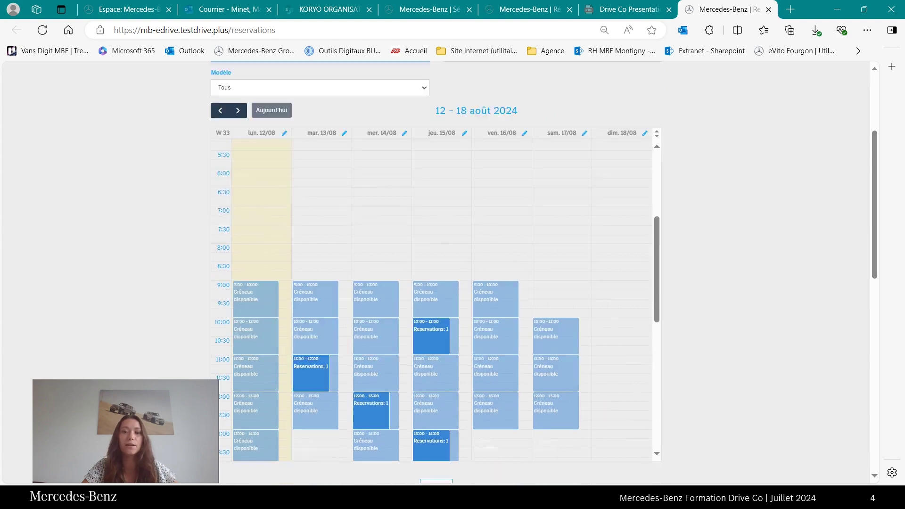
scroll(543, 272, down, 2)
Change the reservation type filter to Maintenance.
scroll(544, 272, up, 4)
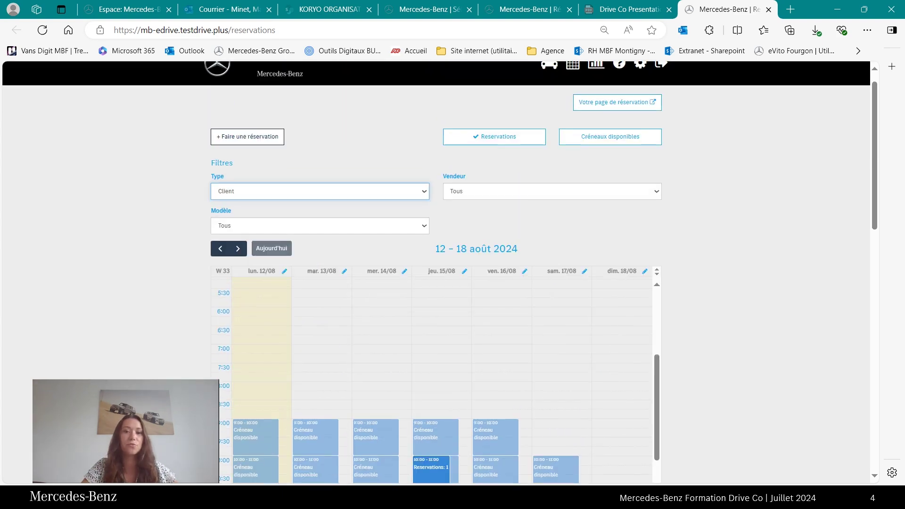
click(320, 192)
click(235, 224)
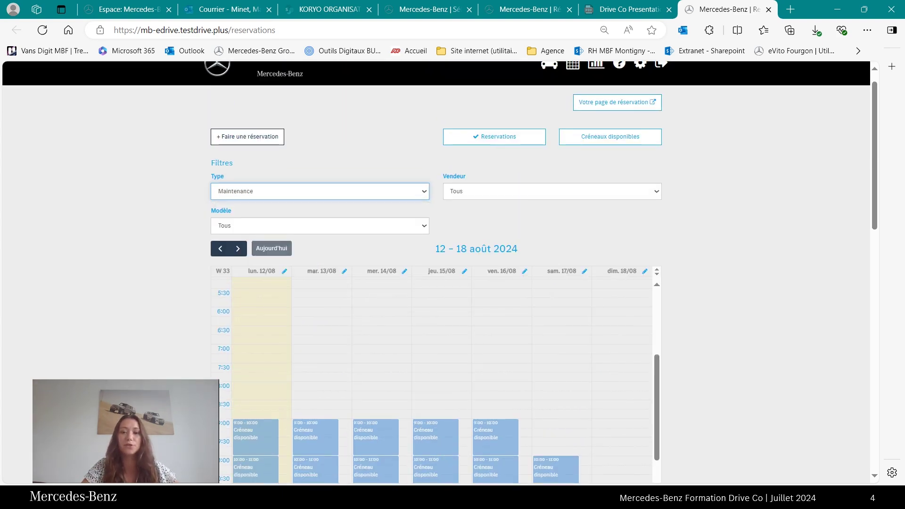
Examine the Maintenance reservations in the weekly calendar for 12–18 August 2024.
scroll(436, 272, down, 3)
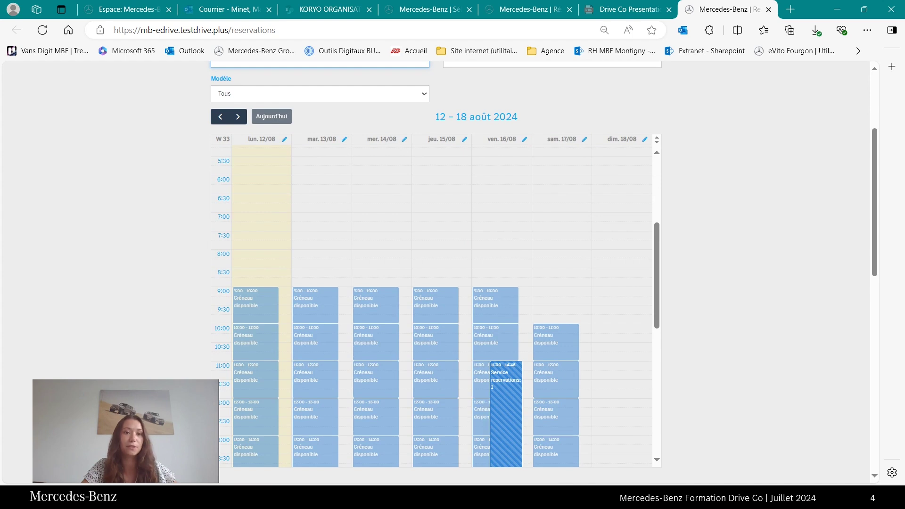
scroll(436, 306, down, 2)
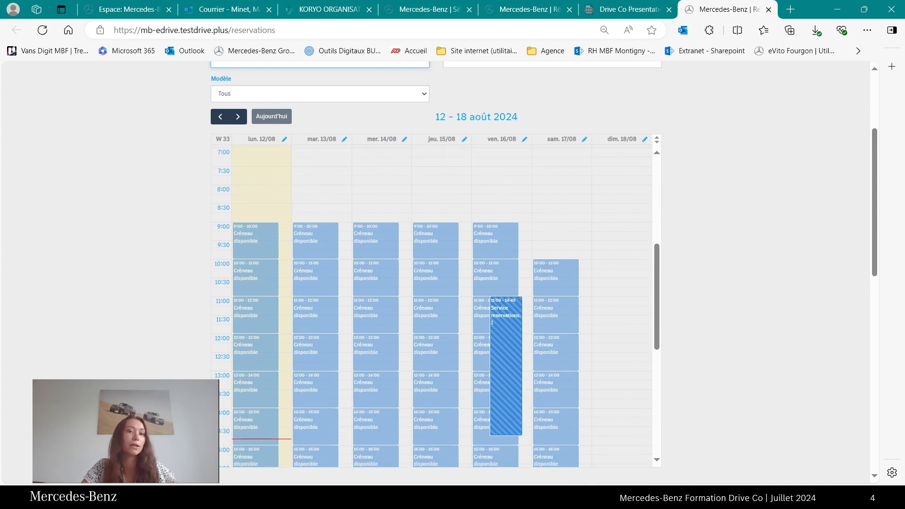
scroll(555, 318, up, 1)
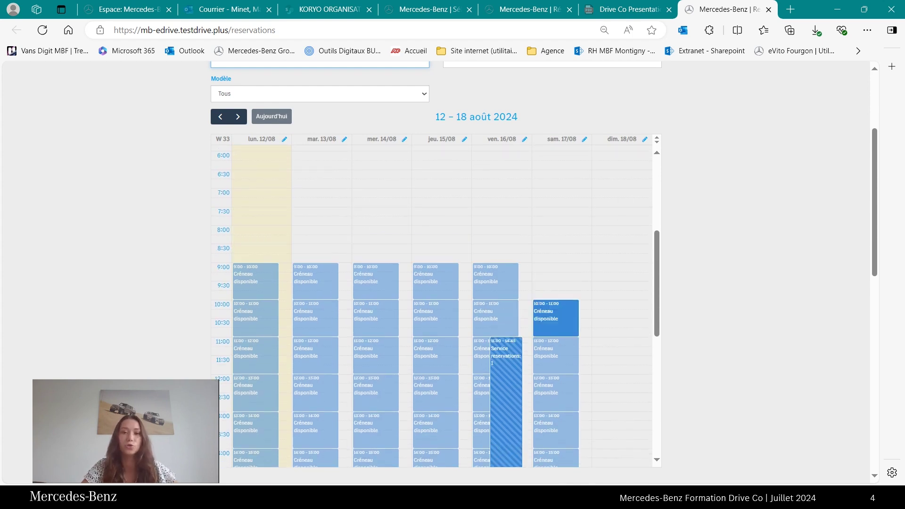
scroll(555, 318, up, 3)
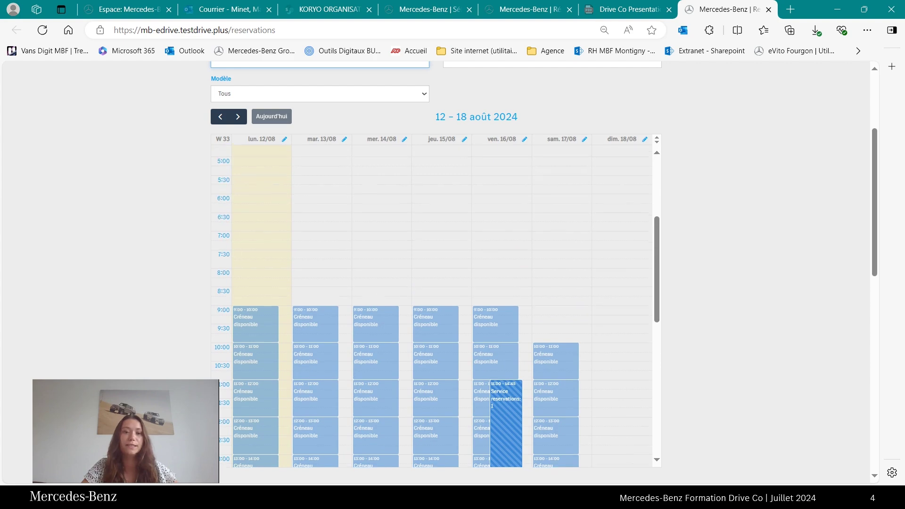
scroll(436, 274, up, 2)
Reset the reservation type filter to Tous and review the weekly calendar.
click(320, 211)
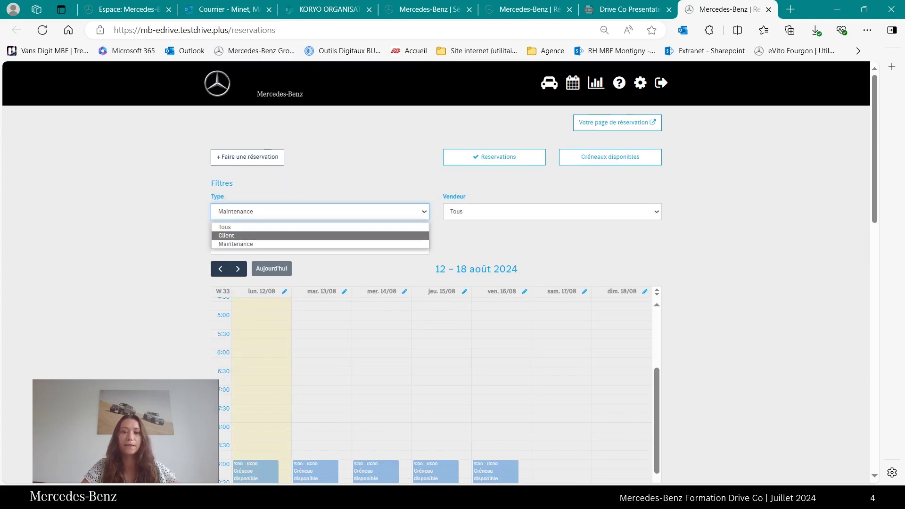
click(245, 227)
scroll(436, 273, down, 5)
scroll(436, 235, down, 2)
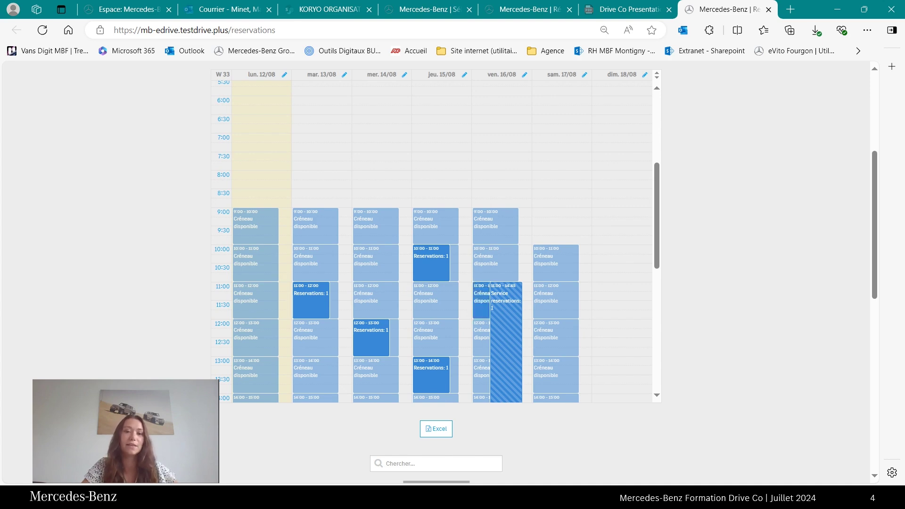
scroll(453, 273, up, 1)
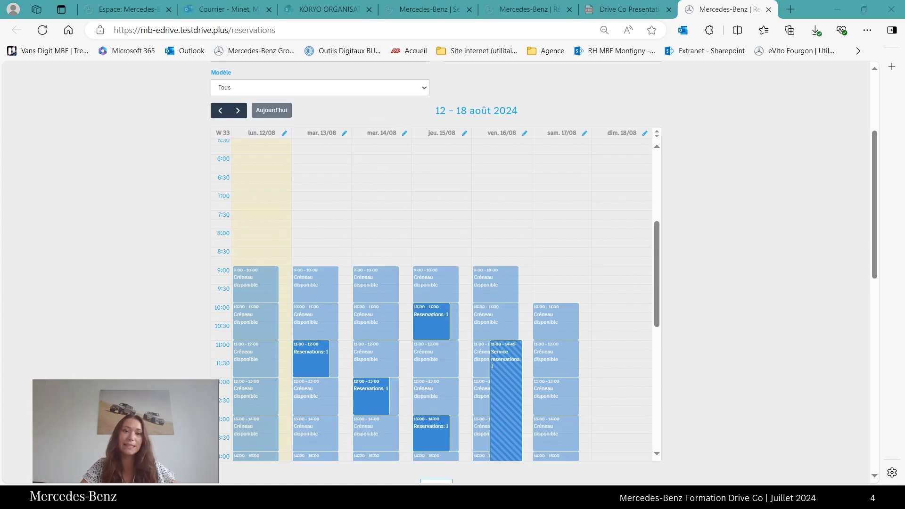
scroll(452, 273, up, 3)
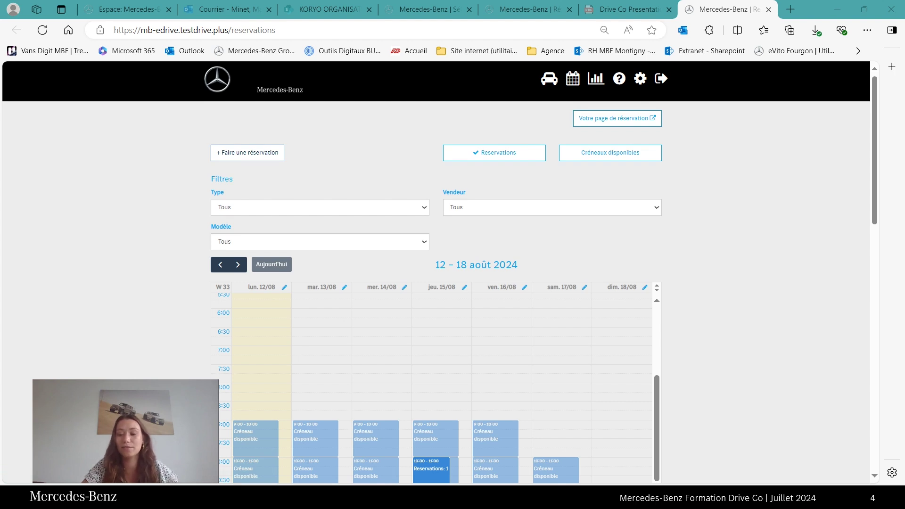
Start a new reservation from the calendar for Saturday 17 August 2024, from 10:30 to 13:45.
scroll(440, 271, down, 1)
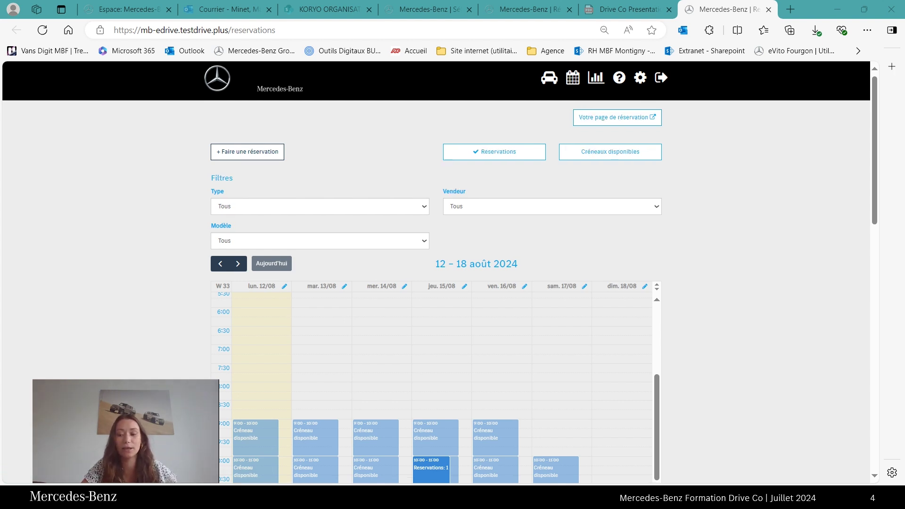
scroll(440, 272, down, 2)
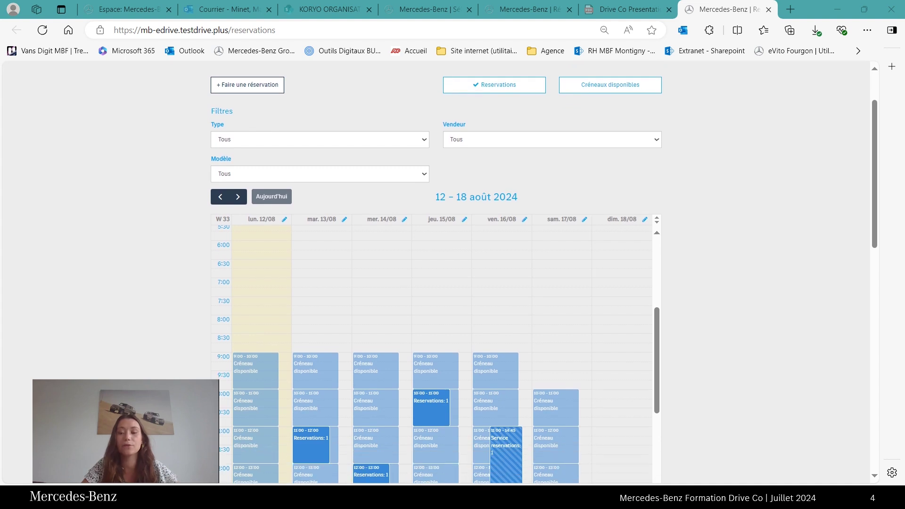
scroll(556, 300, down, 3)
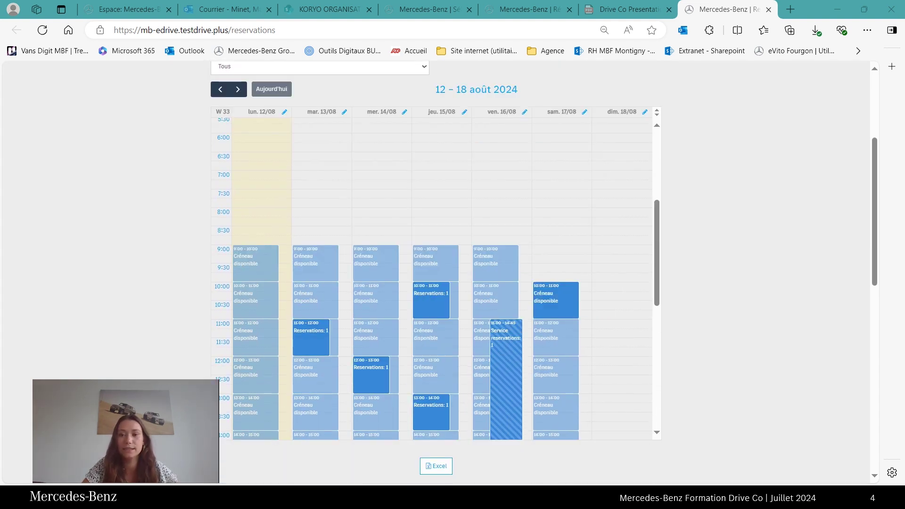
scroll(556, 300, down, 2)
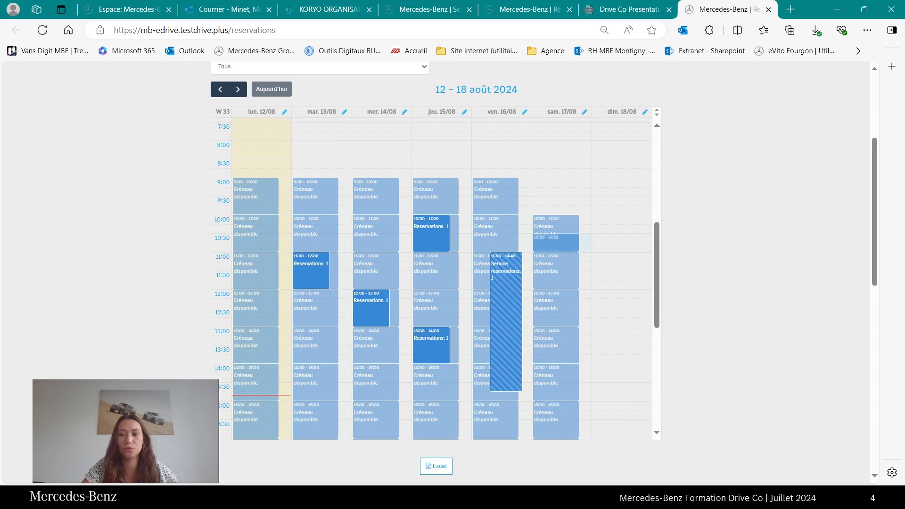
drag(556, 243, 556, 349)
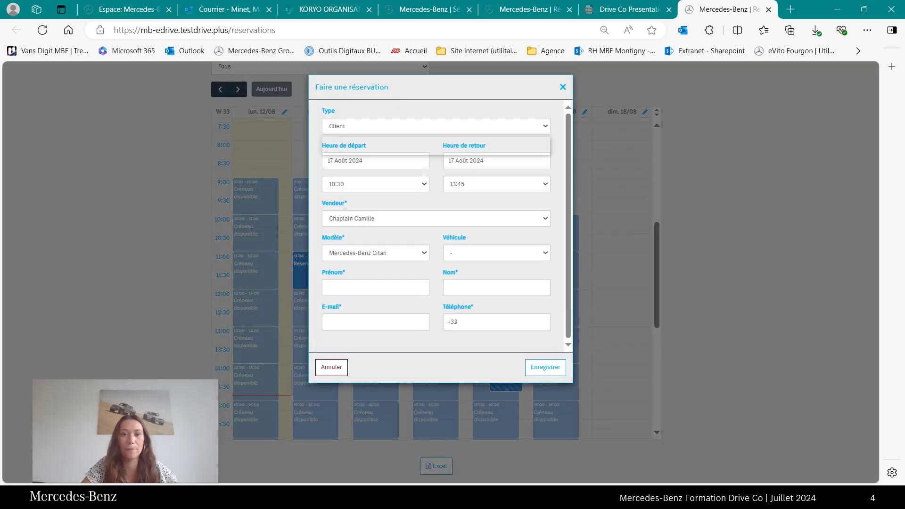
click(436, 149)
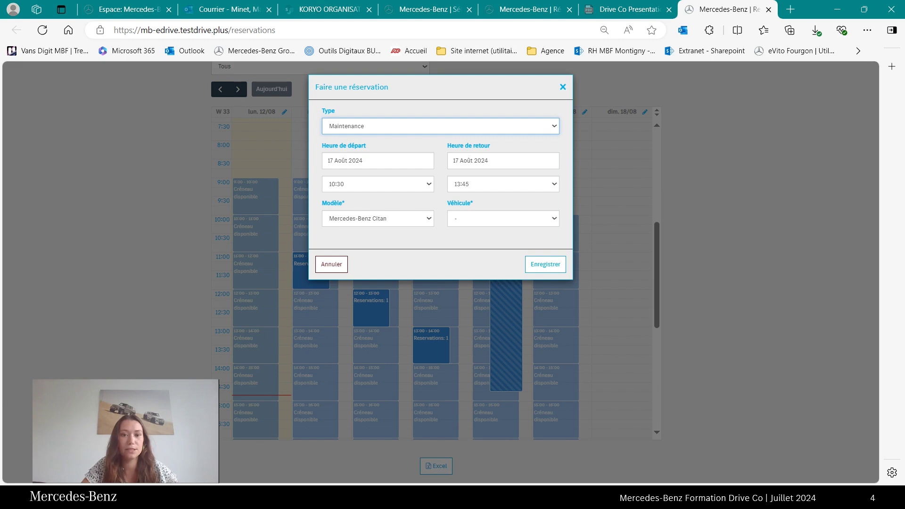
click(378, 219)
click(378, 259)
click(504, 219)
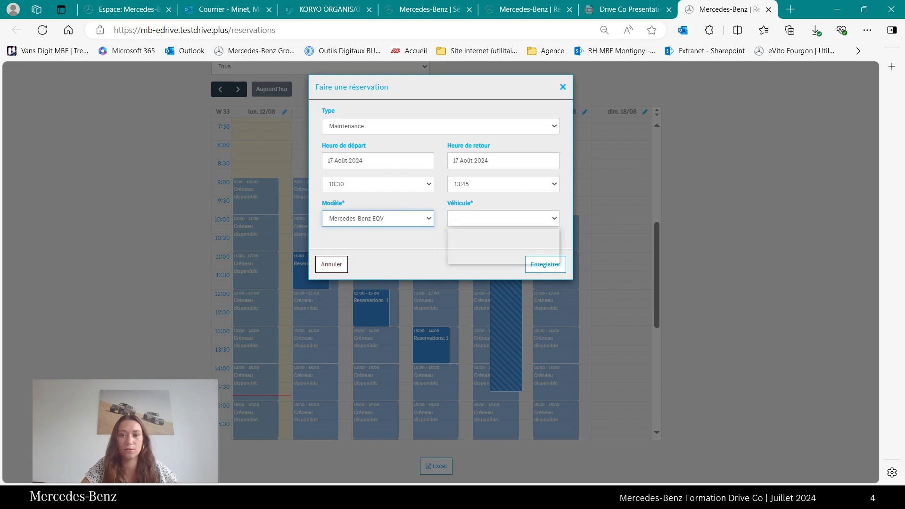
click(502, 241)
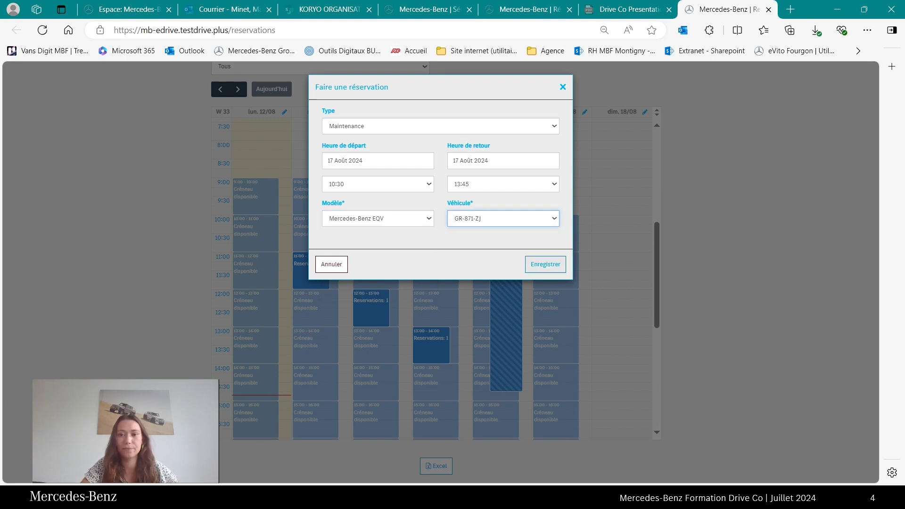
click(546, 264)
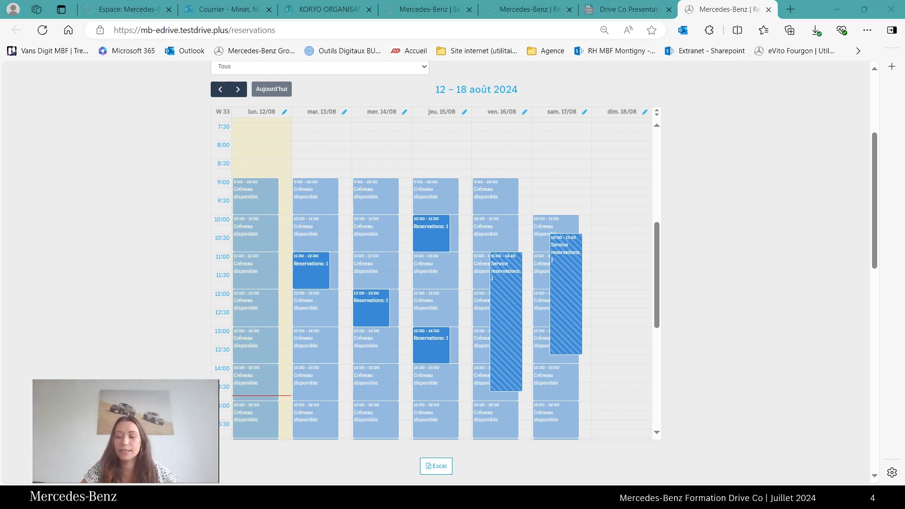
Show the Créneaux disponibles view of the calendar and examine the available slots for 12–18 August 2024.
scroll(544, 271, up, 1)
scroll(545, 272, up, 3)
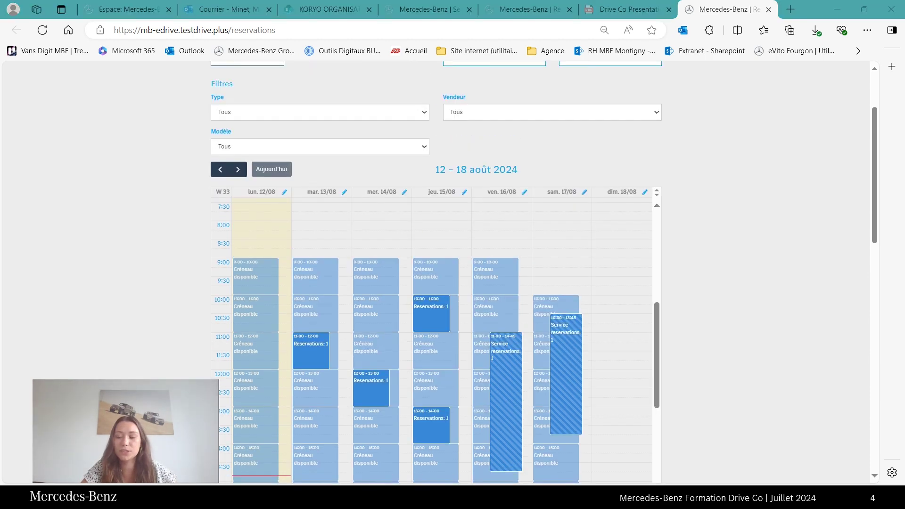
scroll(544, 272, down, 1)
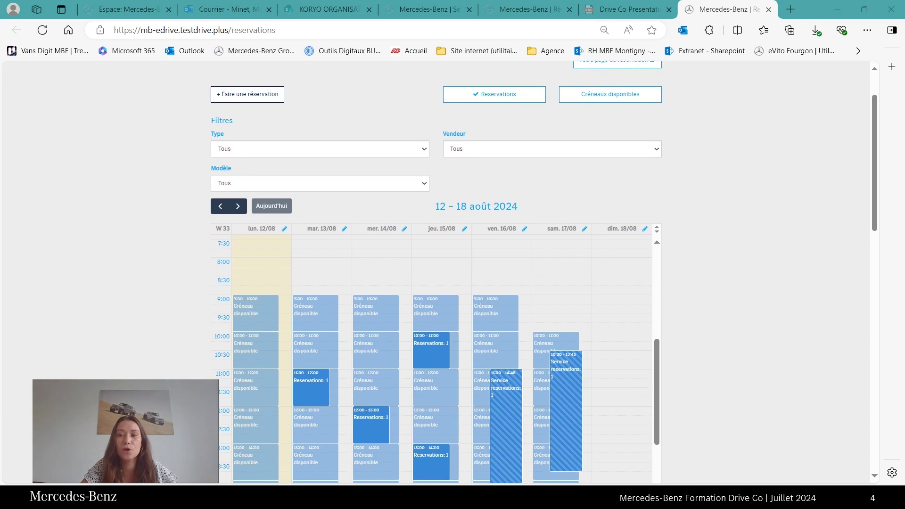
scroll(544, 272, up, 1)
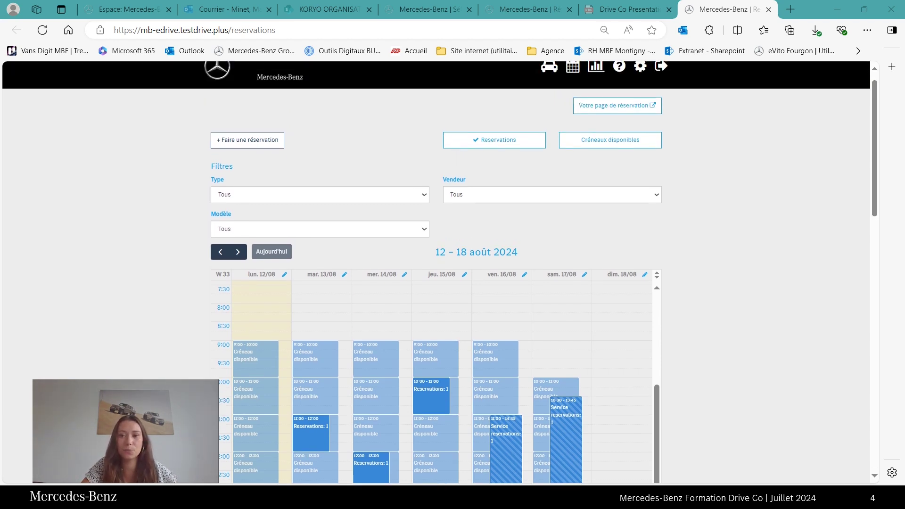
click(610, 140)
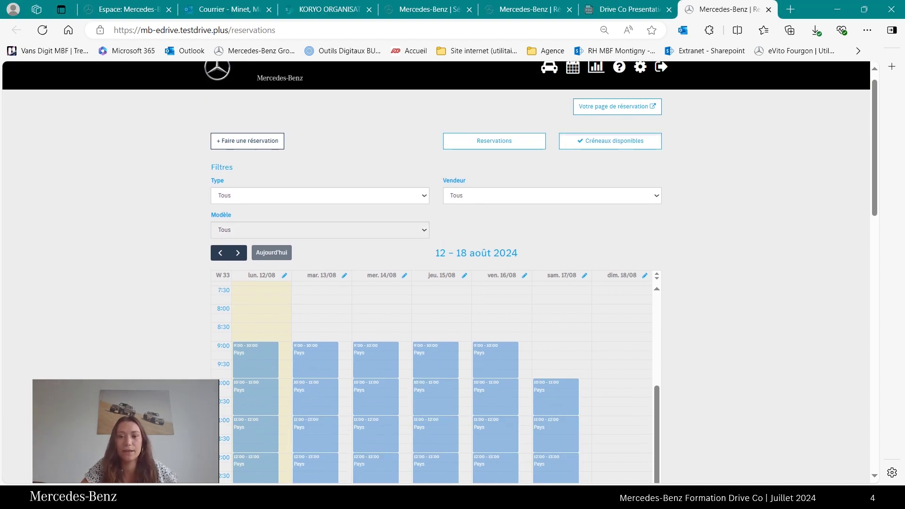
scroll(440, 272, down, 2)
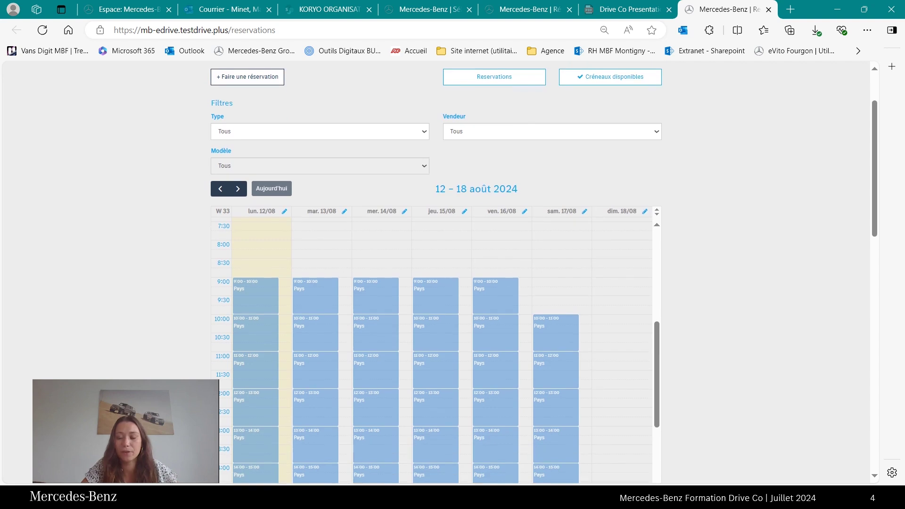
scroll(544, 272, down, 2)
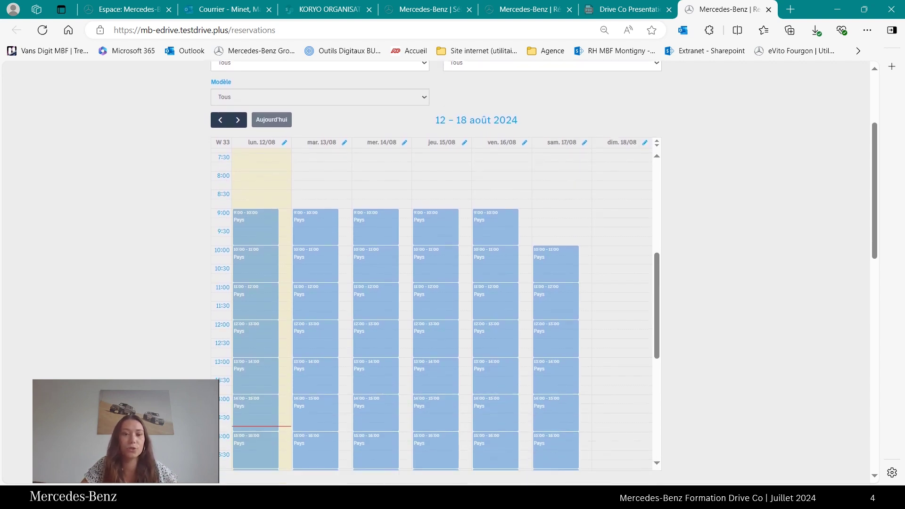
scroll(437, 279, down, 3)
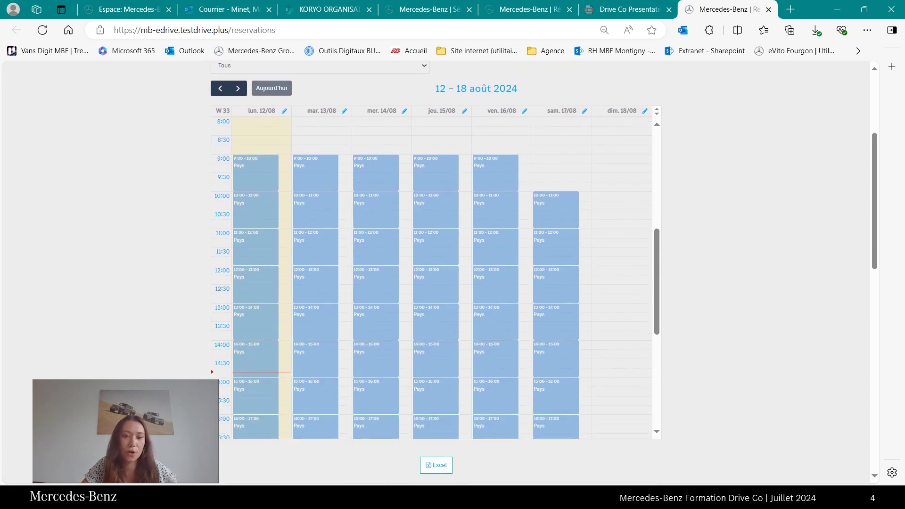
scroll(437, 279, up, 3)
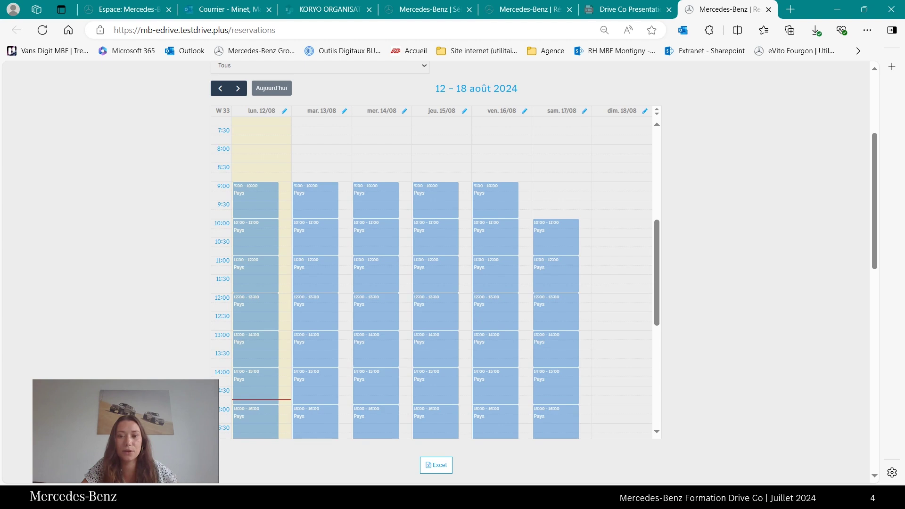
scroll(438, 278, down, 3)
scroll(438, 278, up, 2)
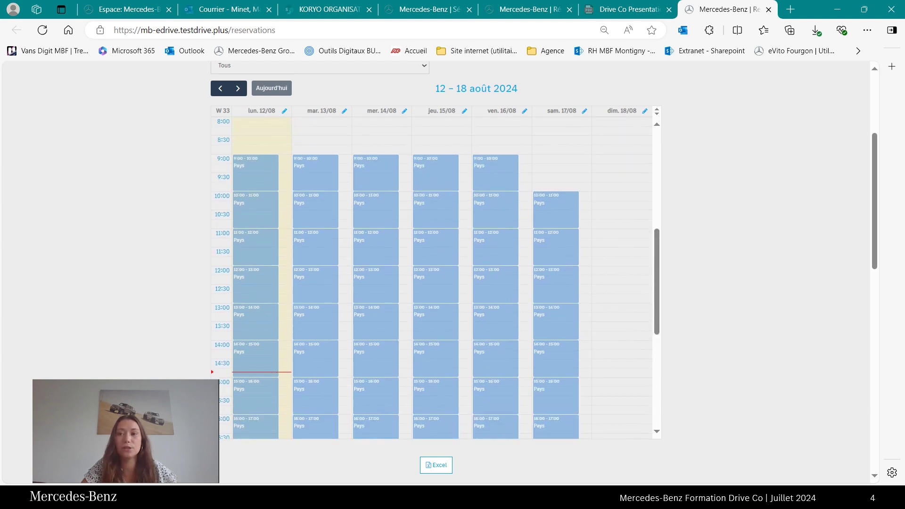
scroll(438, 278, up, 1)
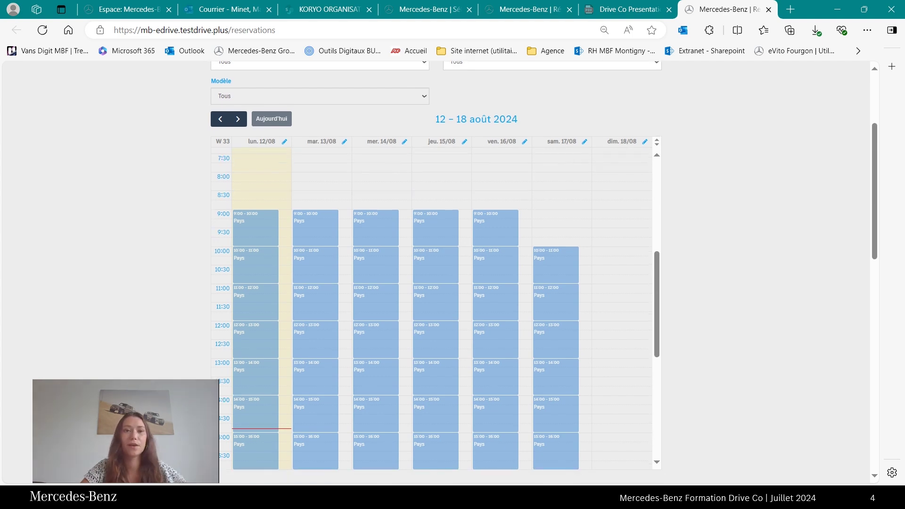
Return to the Reservations view and save Monday 12 August 2024 as closed all day.
scroll(437, 278, up, 2)
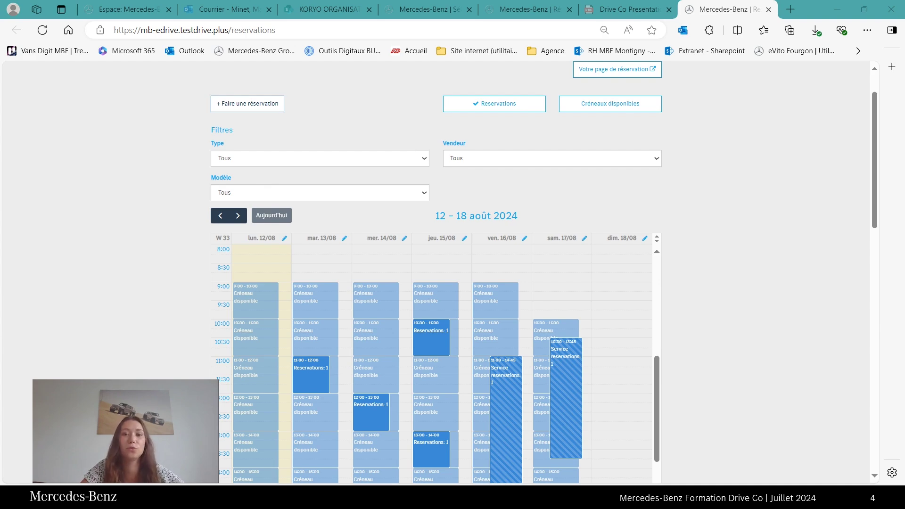
scroll(358, 118, down, 1)
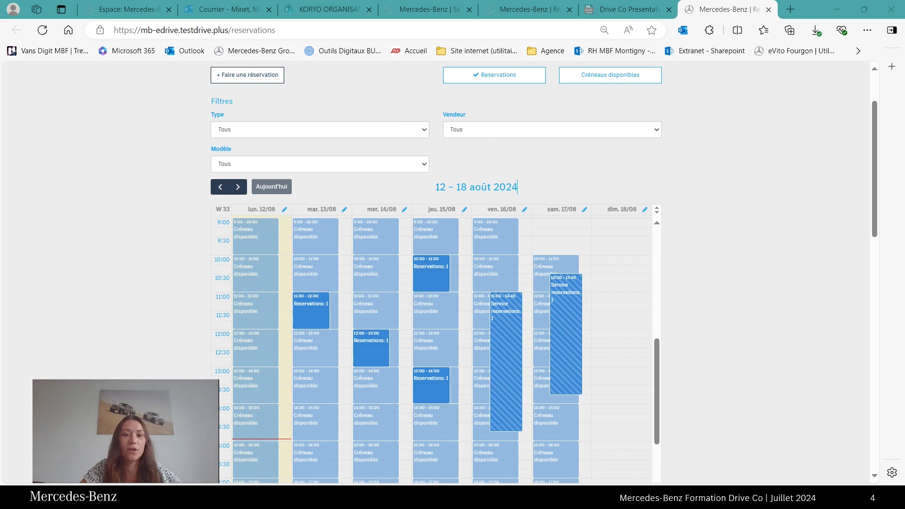
click(285, 209)
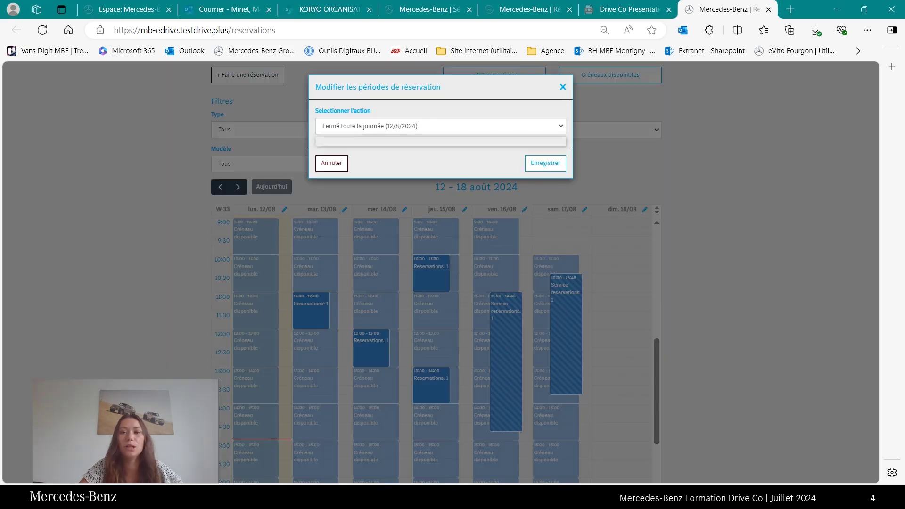
key(Return)
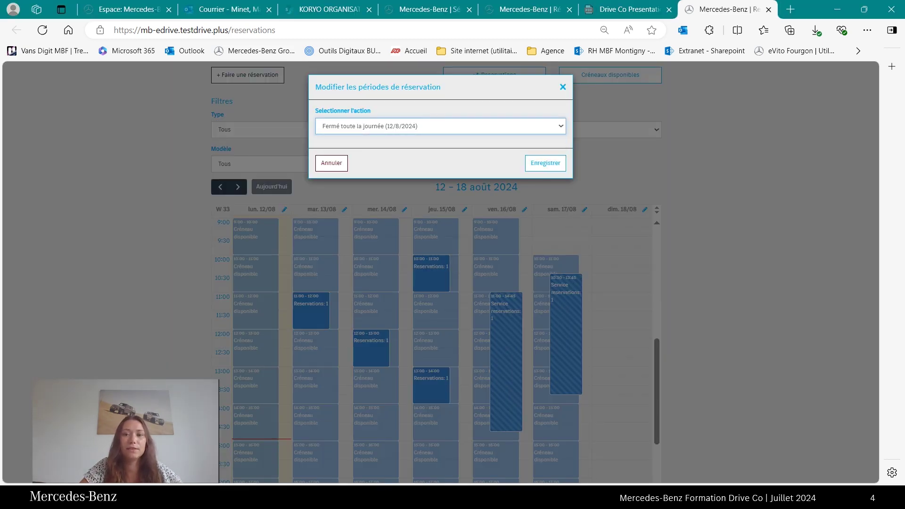
key(Tab)
key(Tab)
key(Return)
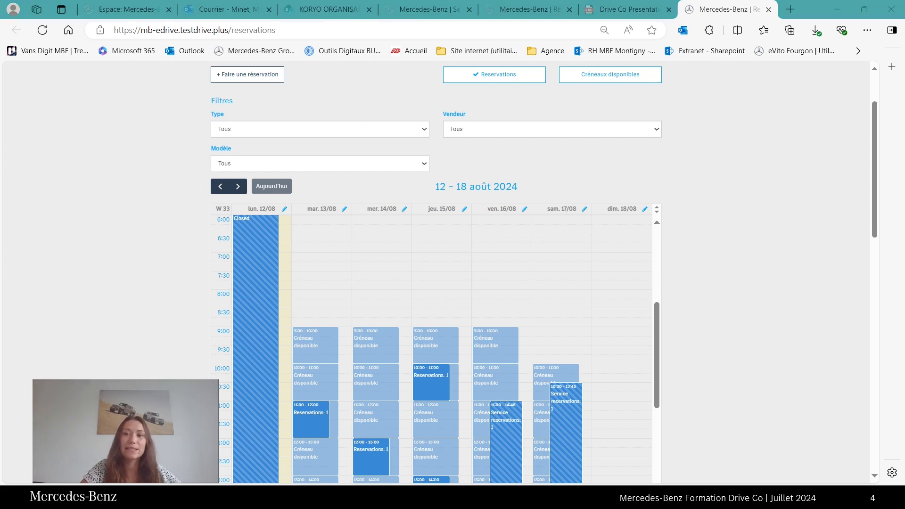
Show the Créneaux disponibles view and save a new exception for Tuesday 13 August 2024, 08:00 to 12:45, with 15 min. slots.
click(610, 74)
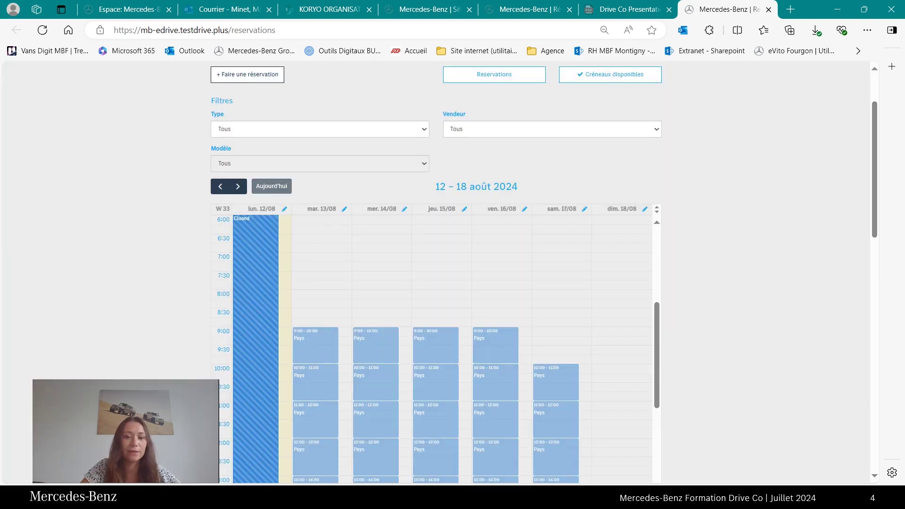
drag(322, 294, 321, 459)
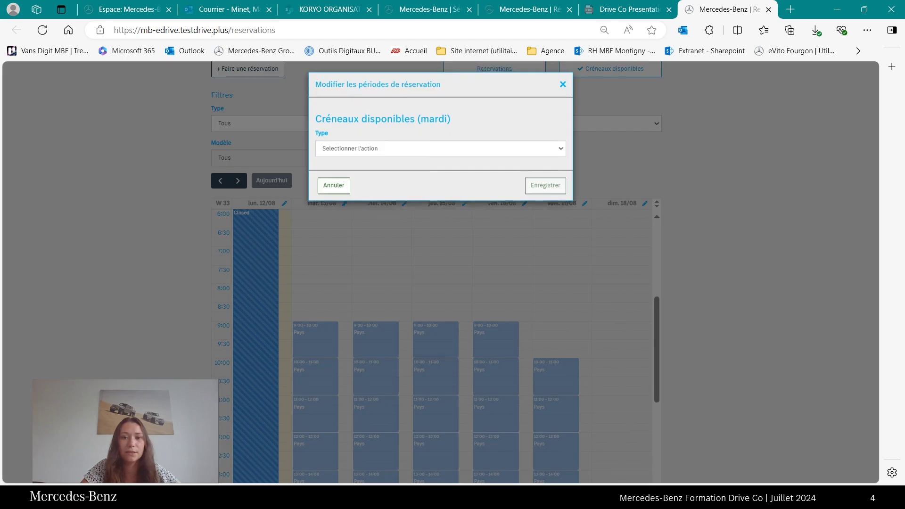
click(440, 151)
click(377, 183)
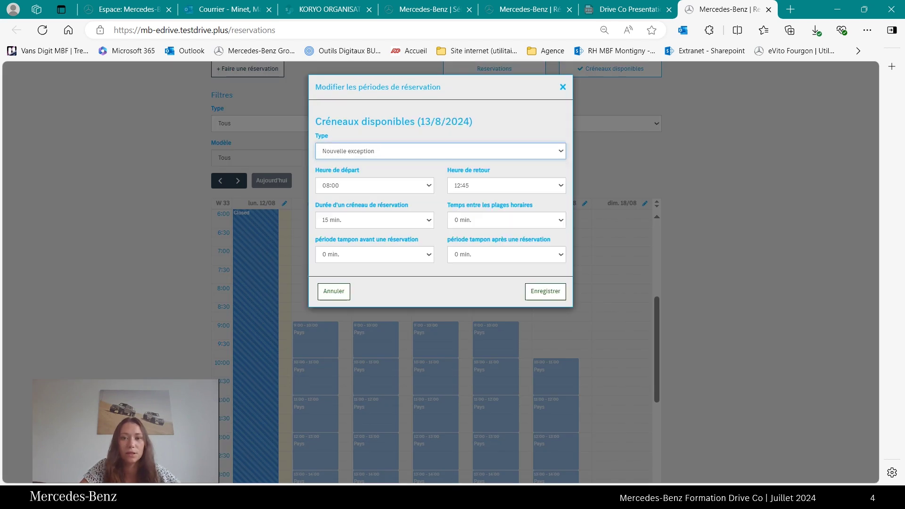
click(545, 291)
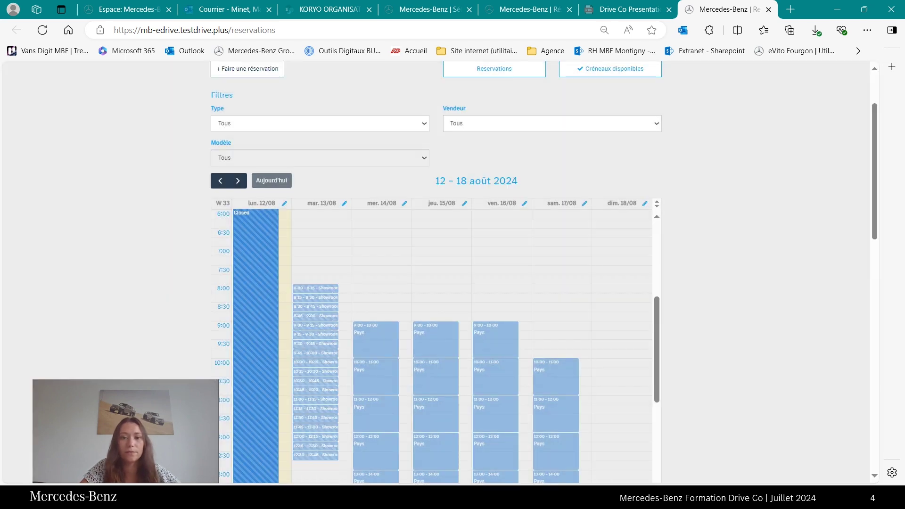
In the week of 19–25 August 2024, start a Nouvelle plage horaire de réservation for Tuesday from 09:00 to 15:00.
scroll(437, 347, down, 1)
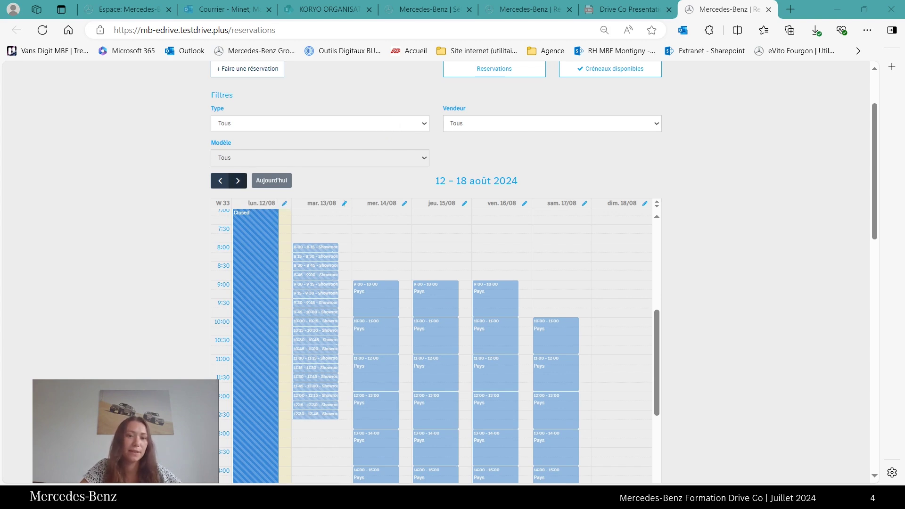
click(238, 180)
scroll(437, 347, down, 3)
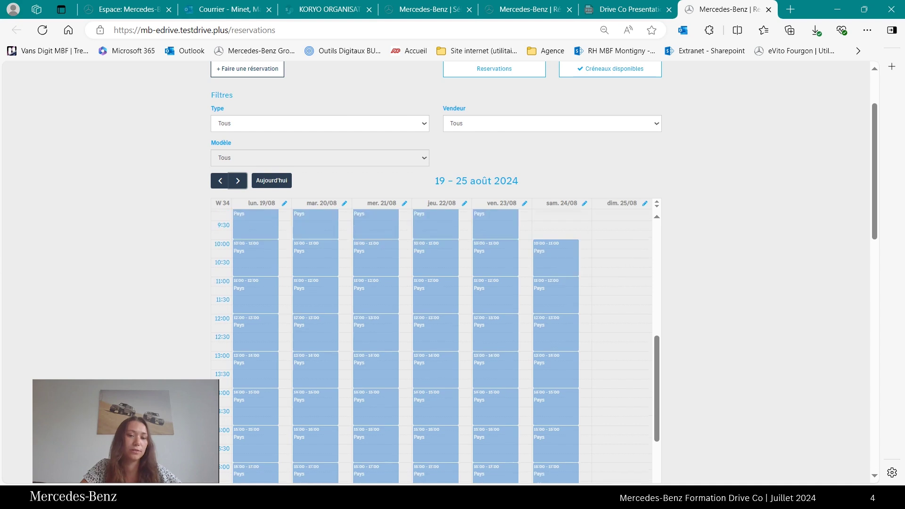
scroll(322, 202, up, 4)
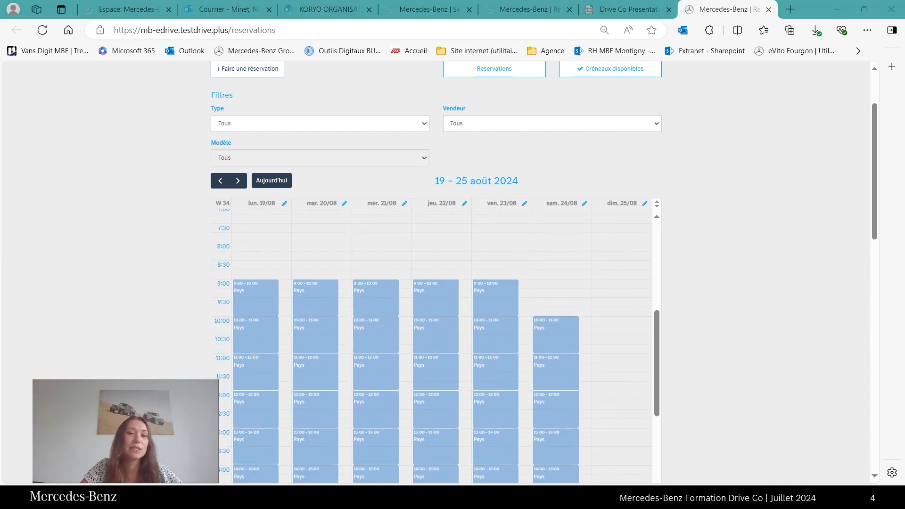
scroll(431, 342, down, 1)
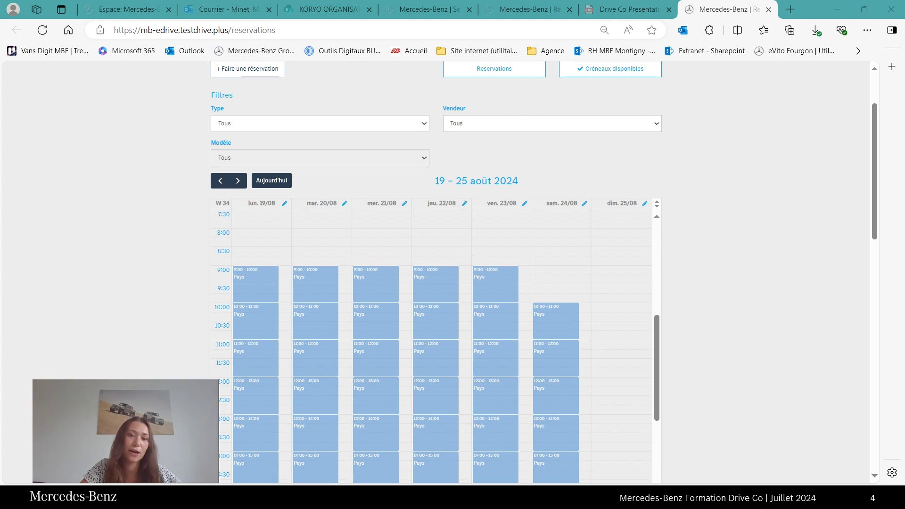
scroll(431, 341, down, 1)
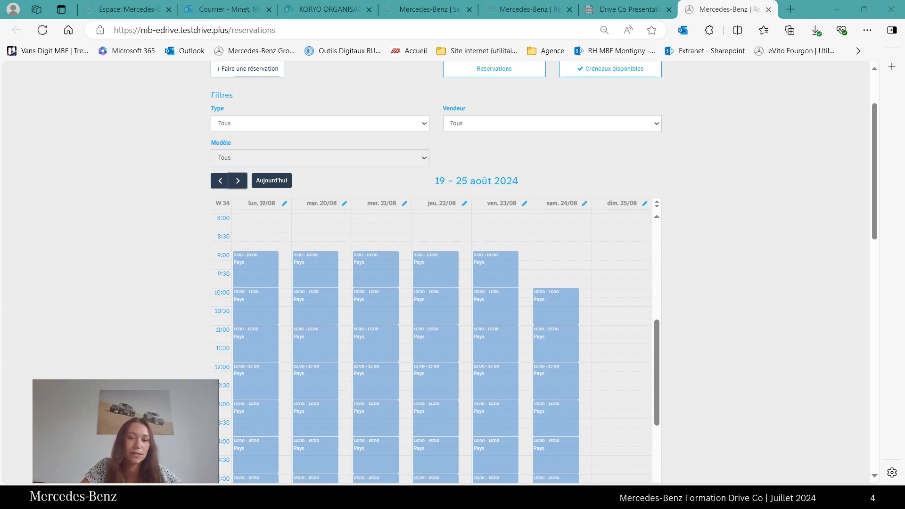
drag(315, 257, 315, 455)
scroll(431, 283, down, 1)
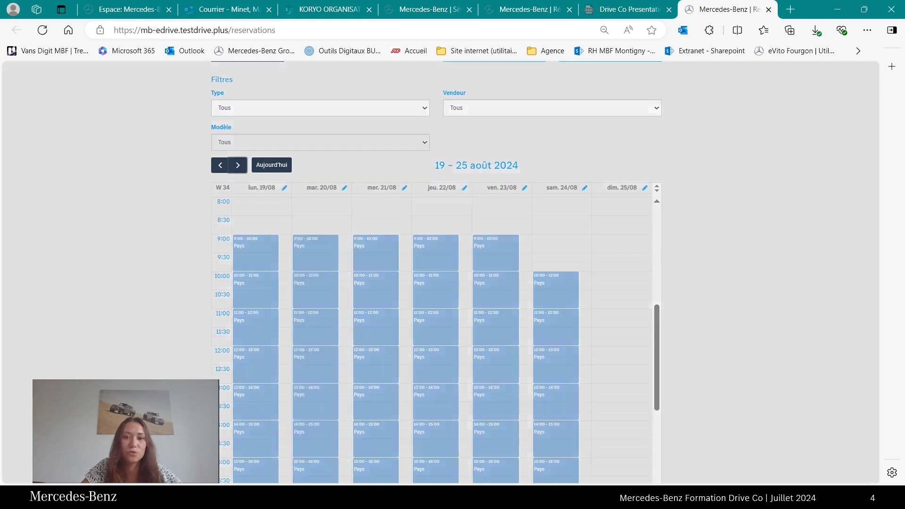
click(441, 151)
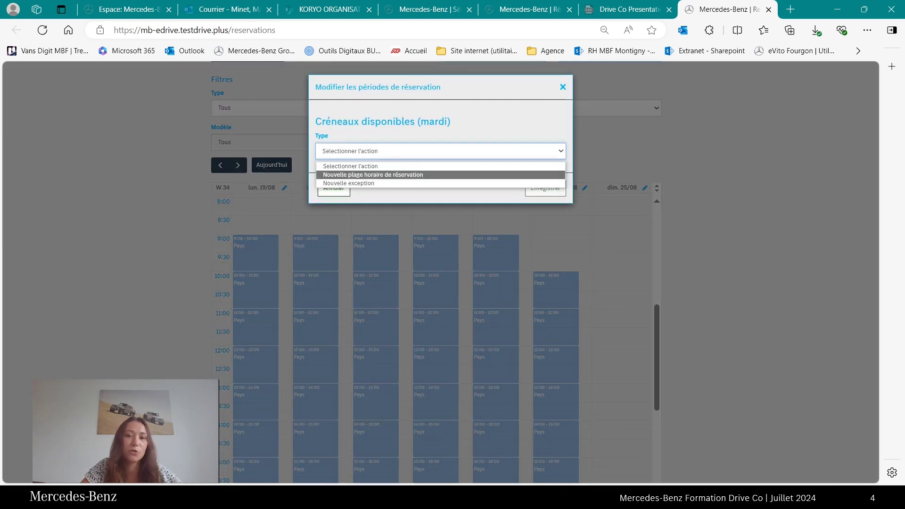
click(373, 174)
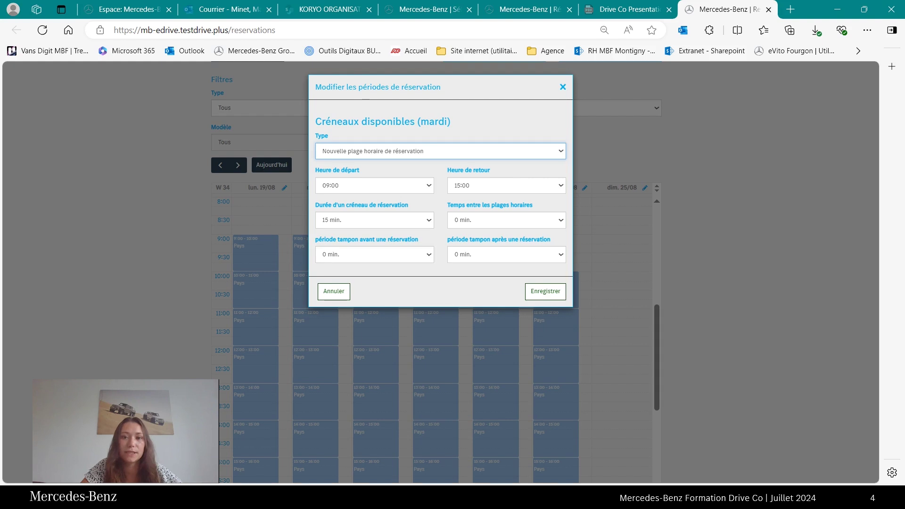
Set the slot duration to 60 min. and the time between slots to 30 min., and save the new time range.
click(375, 220)
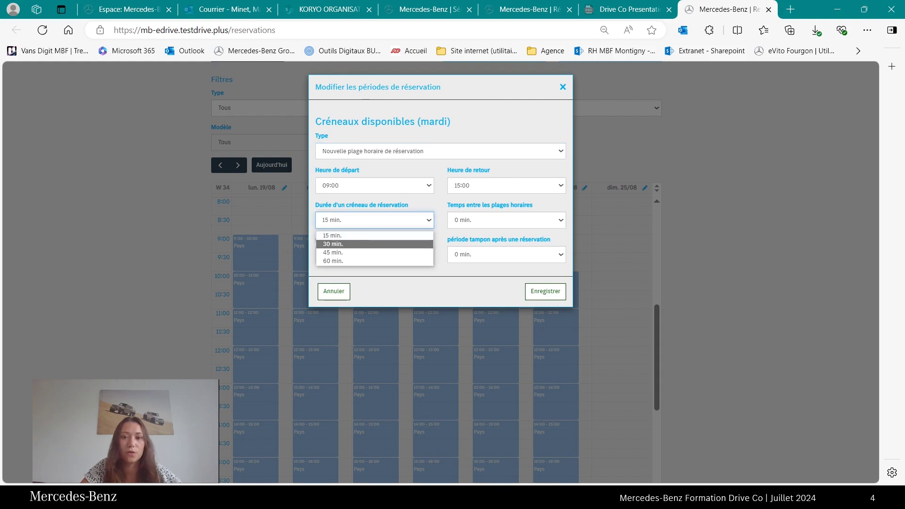
click(374, 244)
click(374, 220)
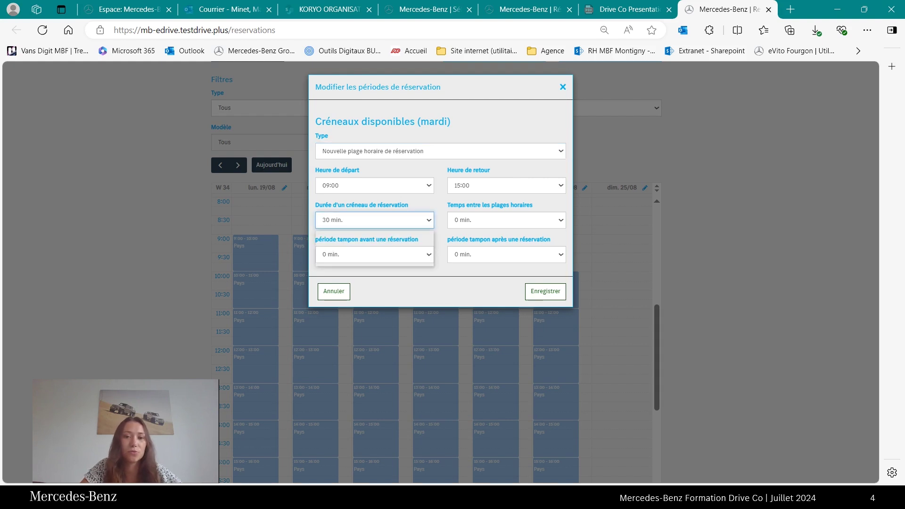
click(374, 262)
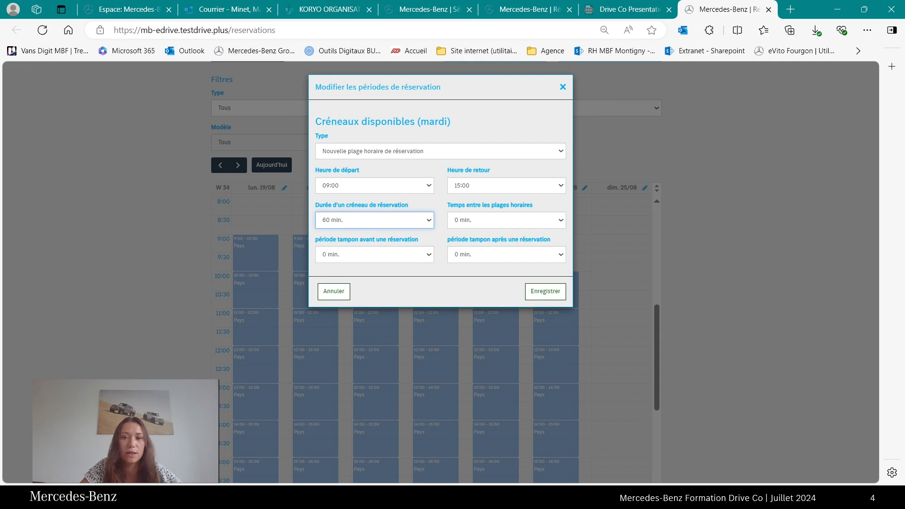
click(506, 220)
click(506, 253)
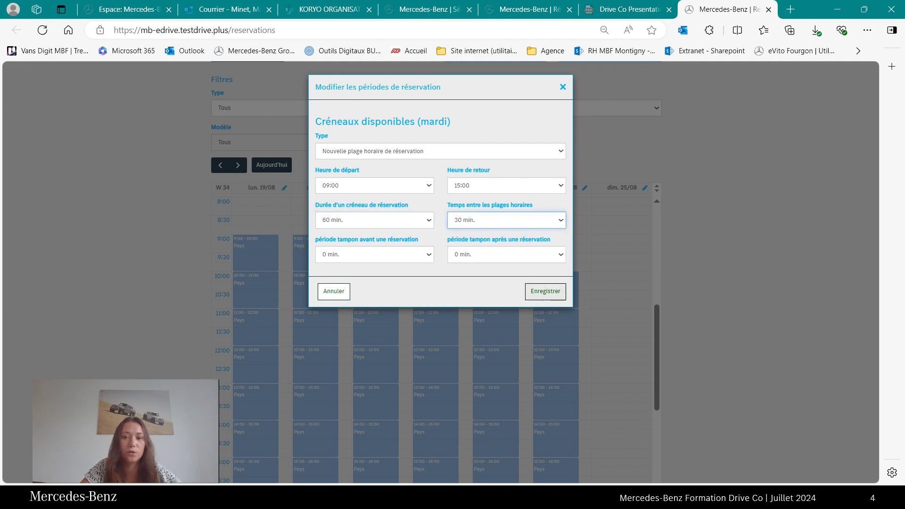
click(545, 291)
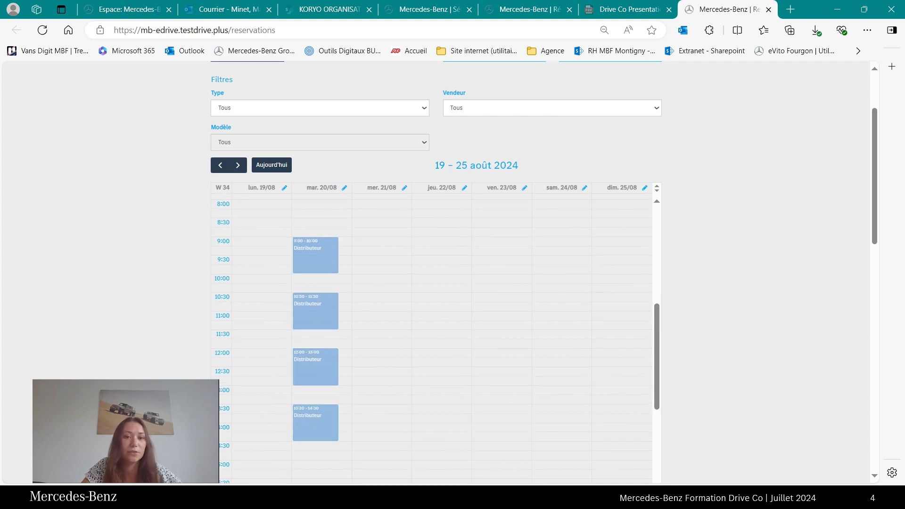
Check the recurring Tuesday slots in the weeks up to 2–8 September 2024 and return to 12–18 August.
click(237, 165)
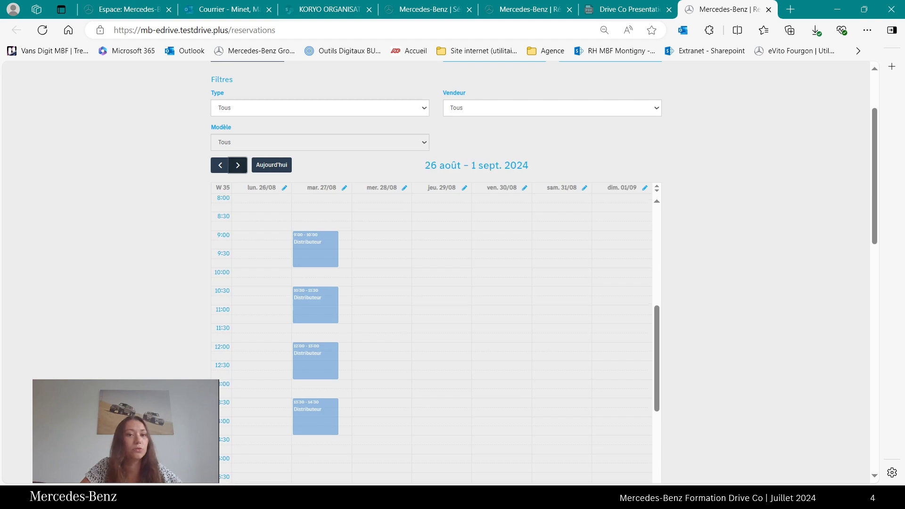
click(238, 165)
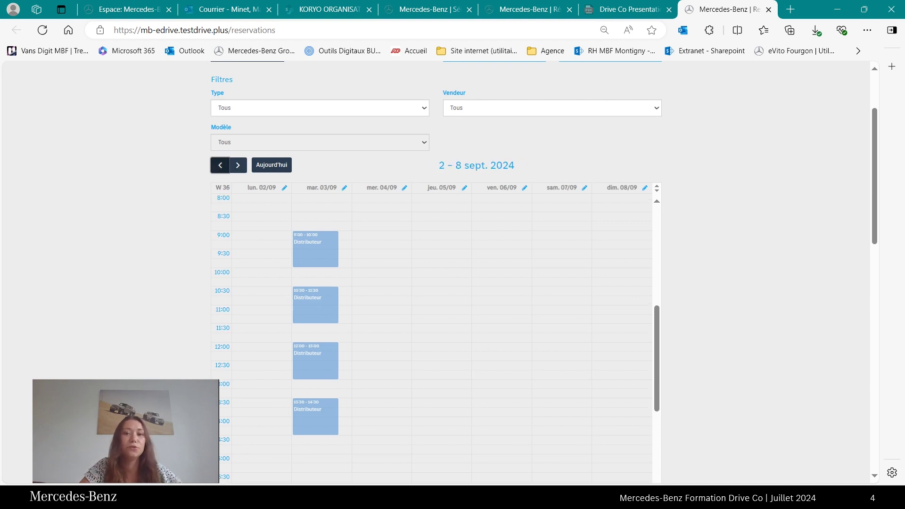
click(219, 165)
click(220, 165)
click(219, 165)
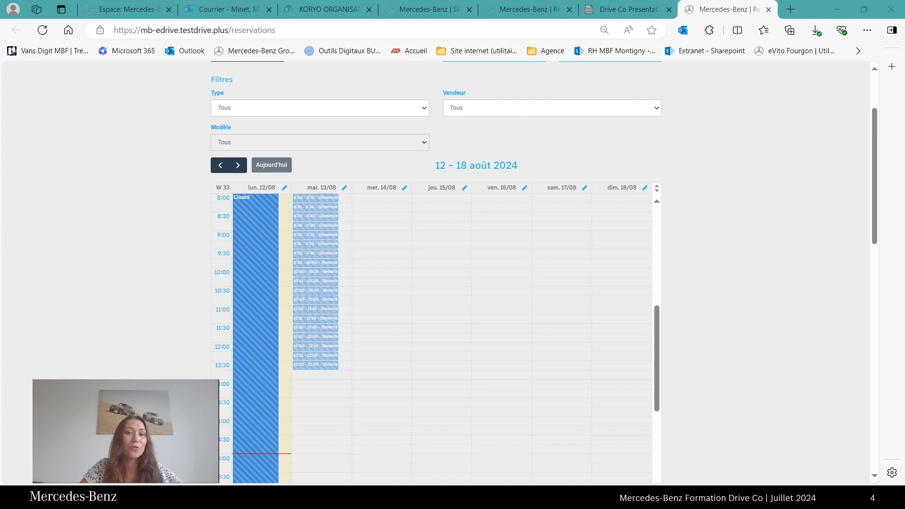
Delete the recurring Tuesday reservation time ranges from the day settings of 13 August 2024 and save.
click(345, 188)
click(441, 126)
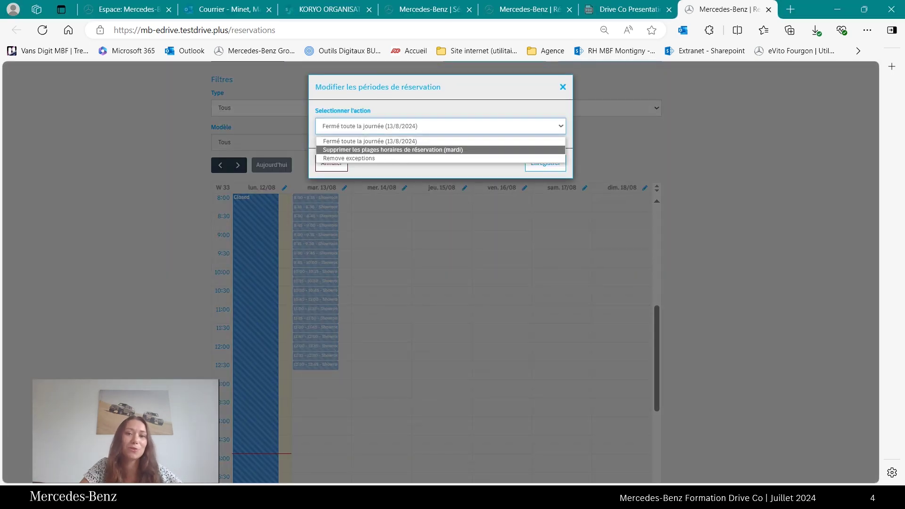
click(392, 149)
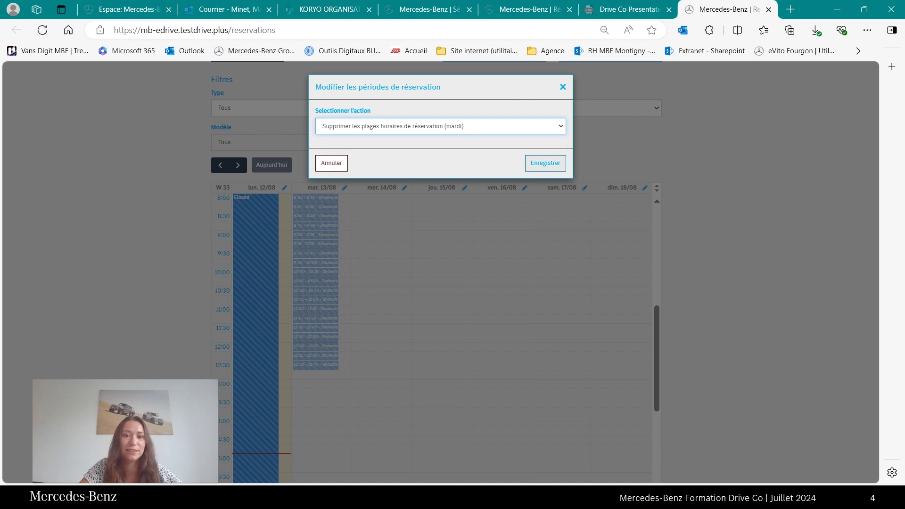
click(546, 163)
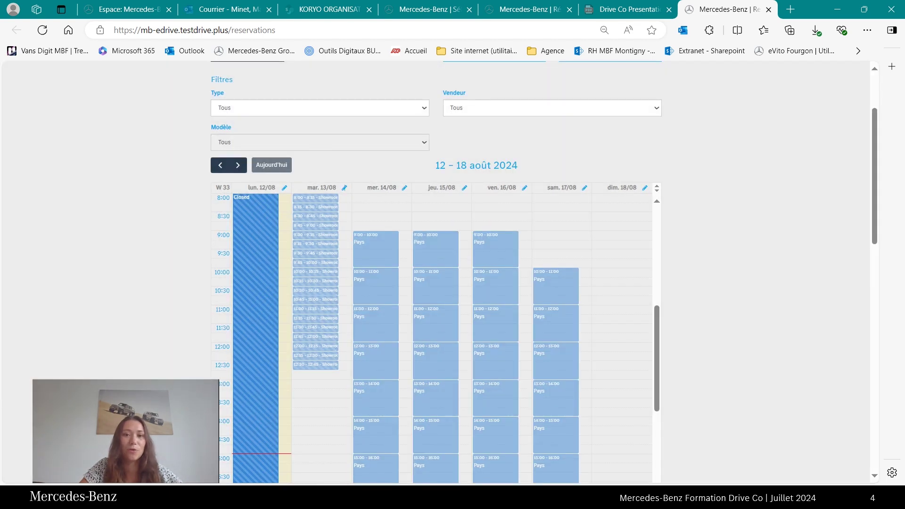
Remove the exceptions set for Tuesday 13 August 2024 and save the change.
click(345, 188)
click(441, 126)
key(Down)
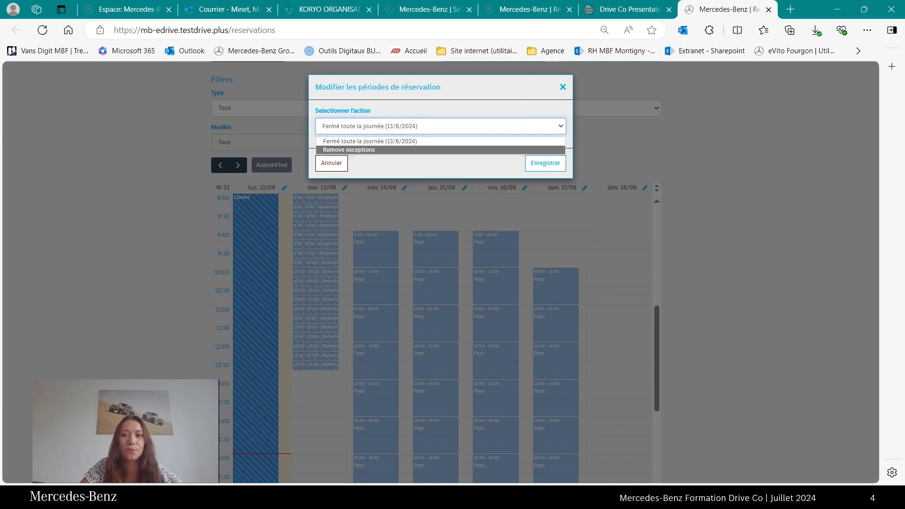
key(Return)
key(Tab)
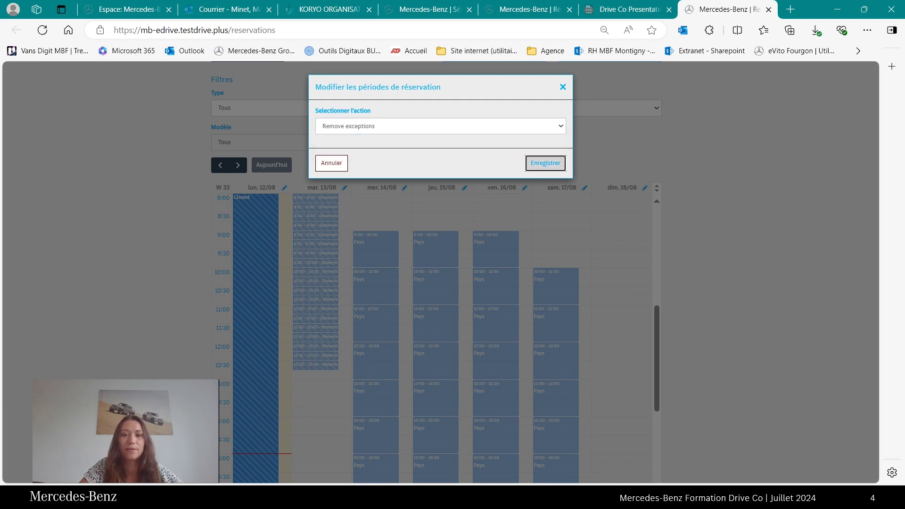
key(Return)
Return to the Reservations view of the calendar and review the week of 12–18 August 2024.
scroll(544, 270, up, 2)
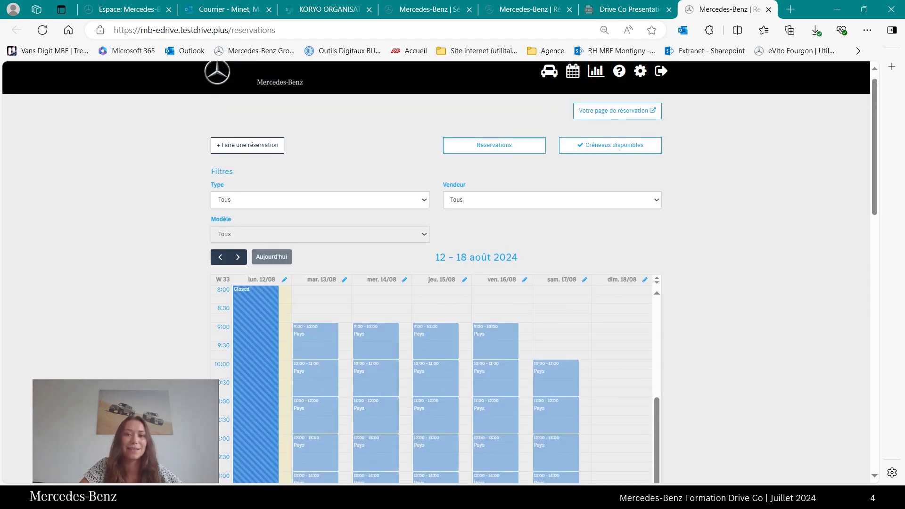
scroll(439, 272, down, 2)
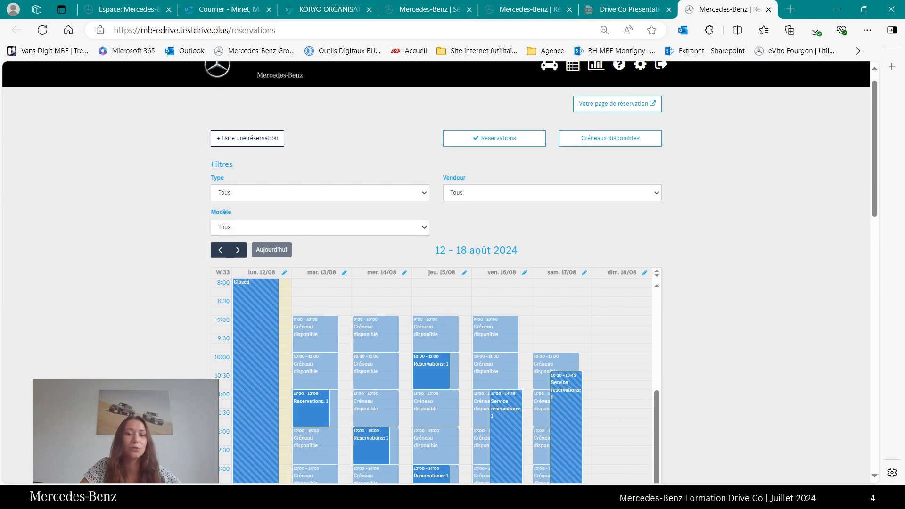
scroll(436, 316, down, 1)
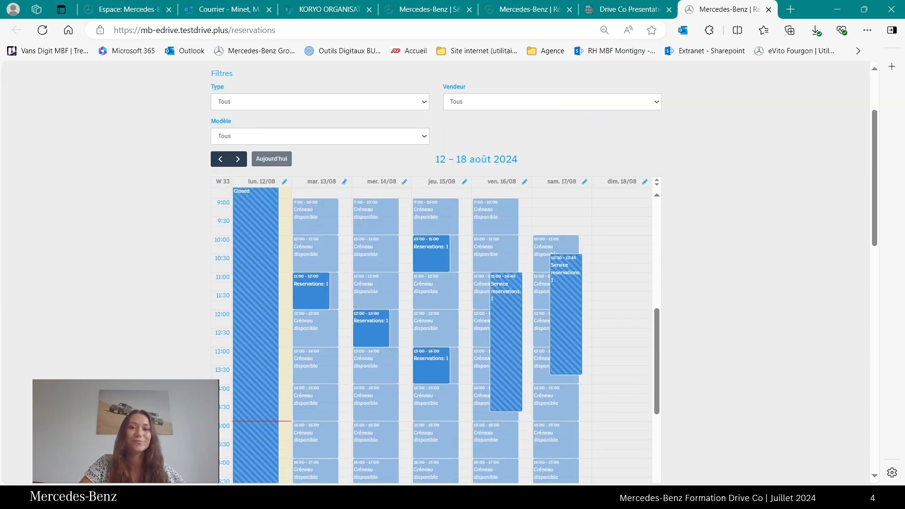
key(Left)
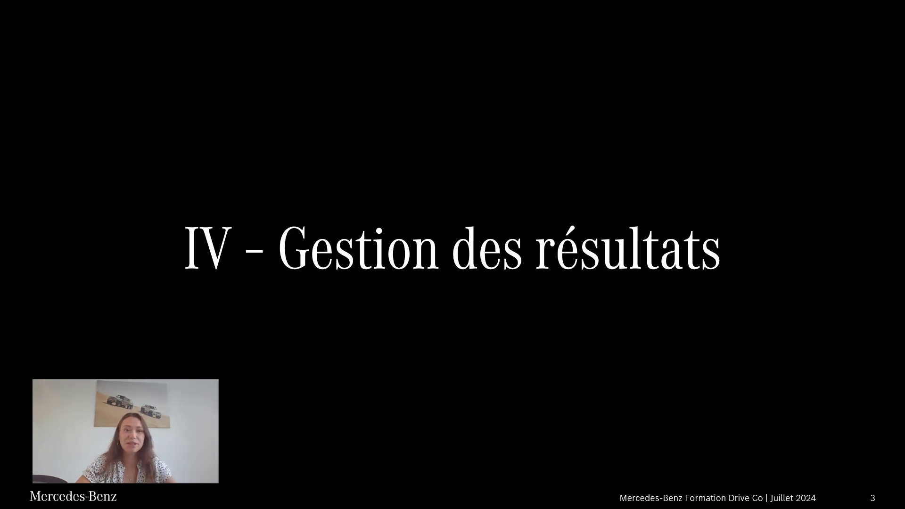
key(Right)
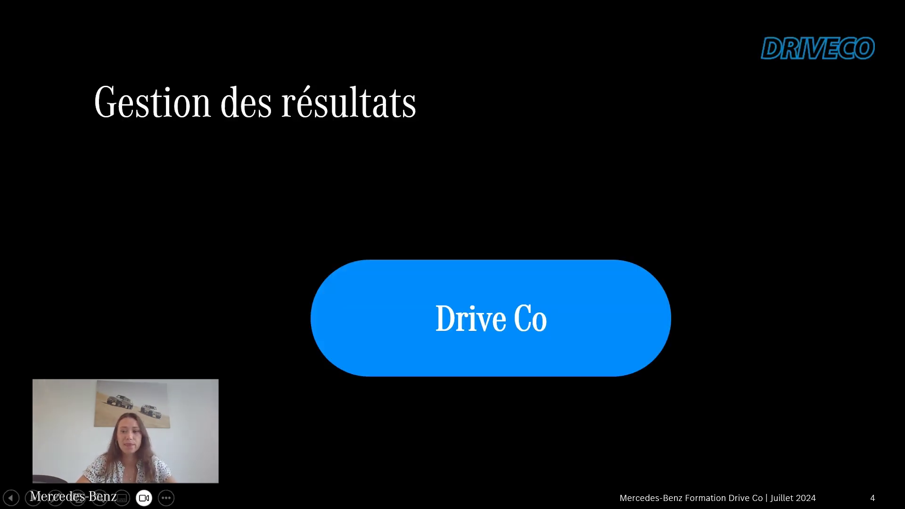
key(Right)
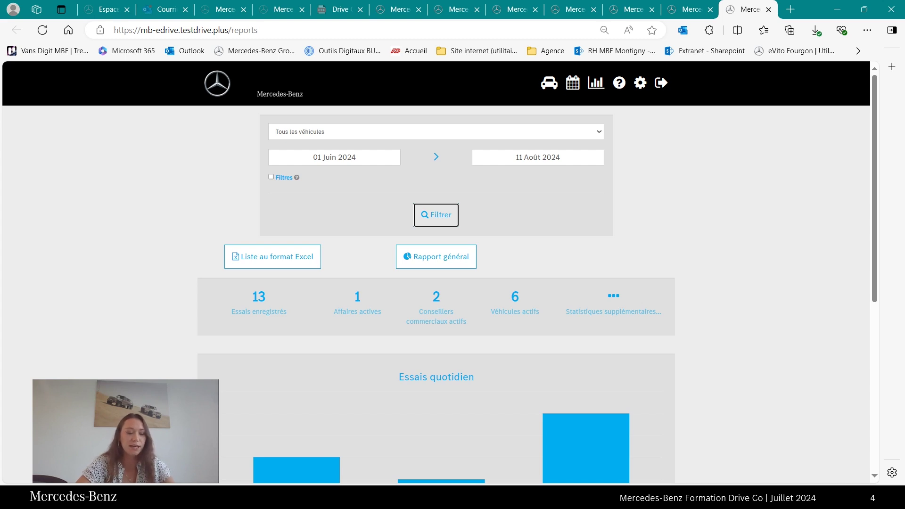
Filter the test-drive report from 1 June to 11 August 2024 to Véhicule électrique.
scroll(439, 268, down, 7)
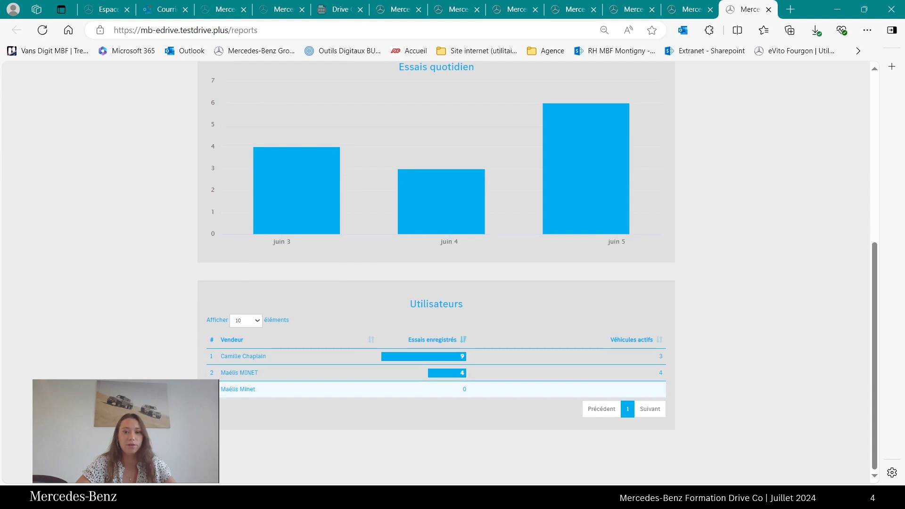
scroll(439, 268, up, 7)
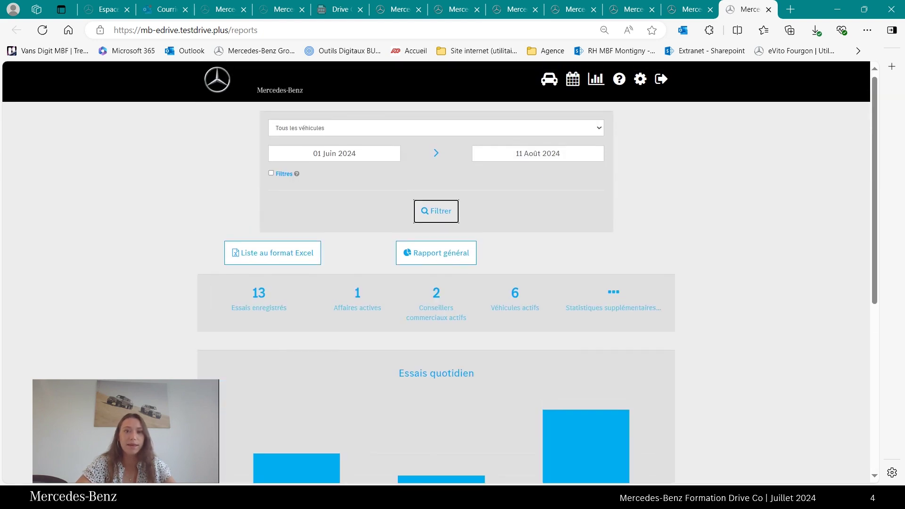
click(436, 128)
key(Return)
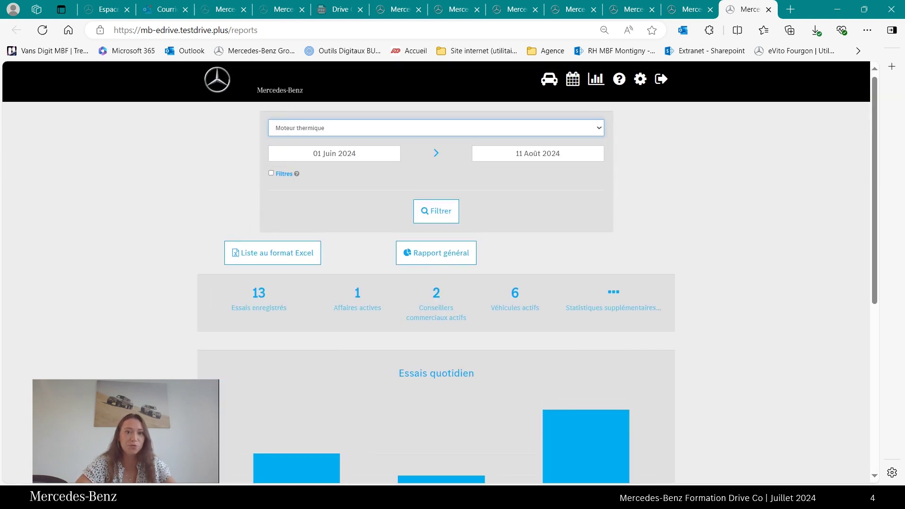
key(alt+Down)
key(Down)
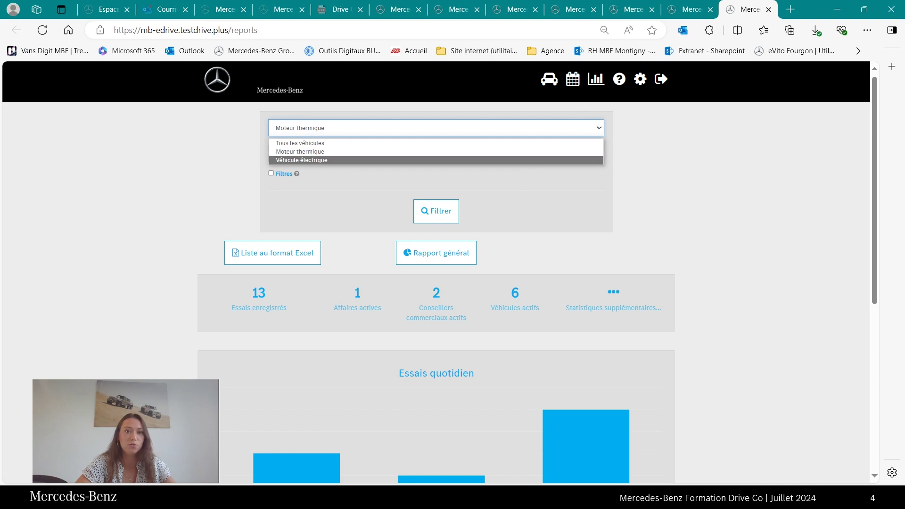
key(Return)
key(Tab)
key(Return)
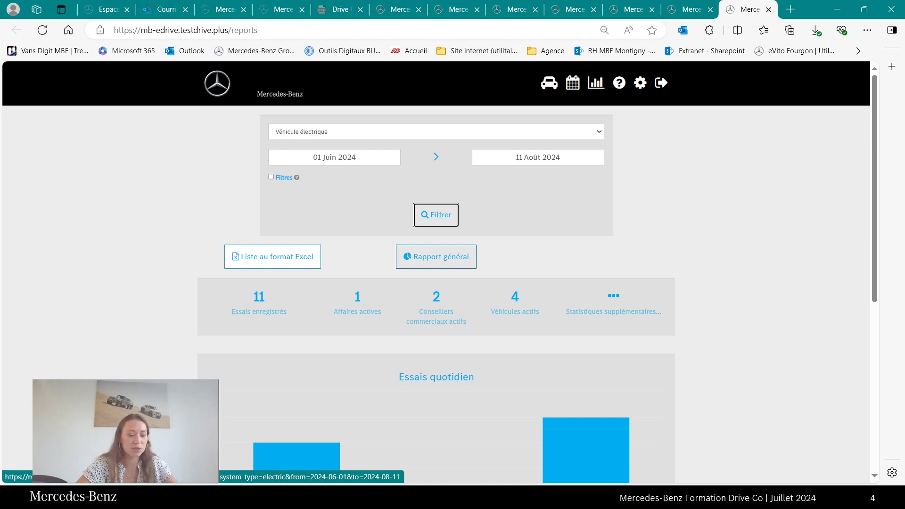
Open the general report for the electric vehicles, show the list of sales advisors and review it.
click(435, 257)
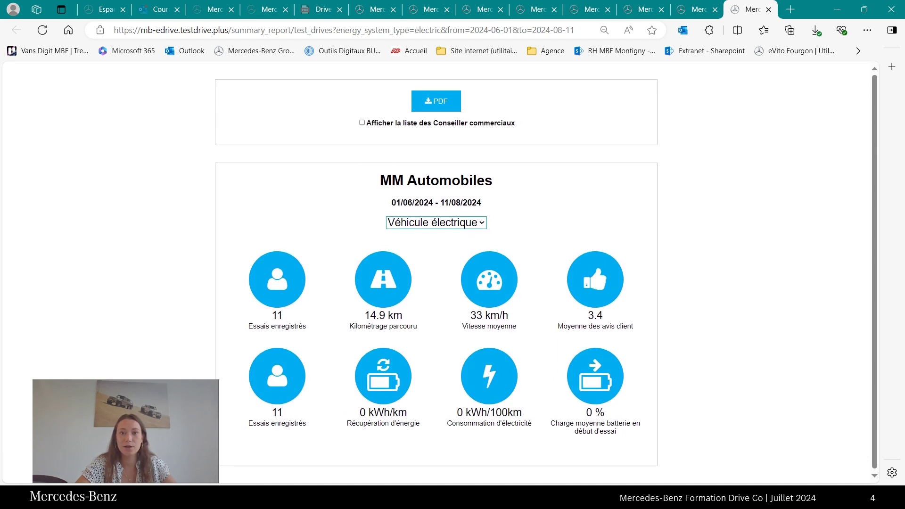
click(362, 123)
scroll(436, 273, down, 1)
scroll(436, 273, down, 1)
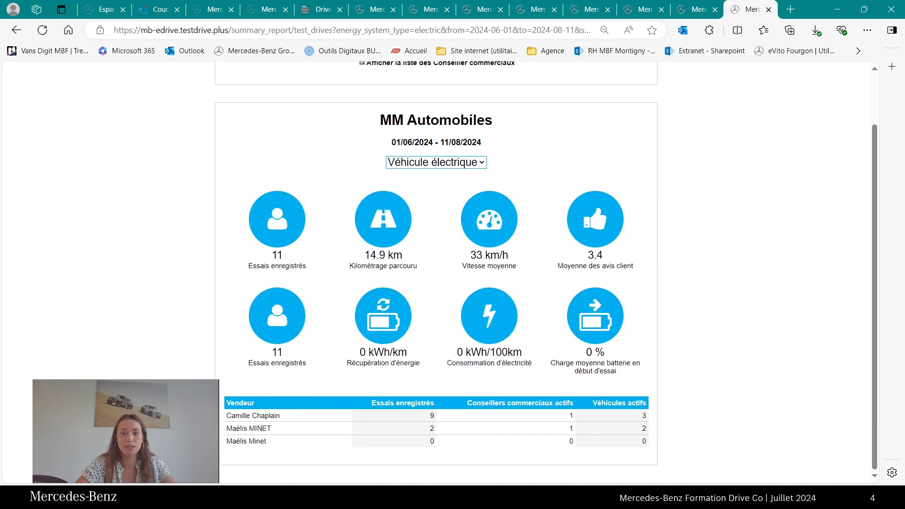
scroll(436, 273, up, 1)
scroll(436, 273, up, 1)
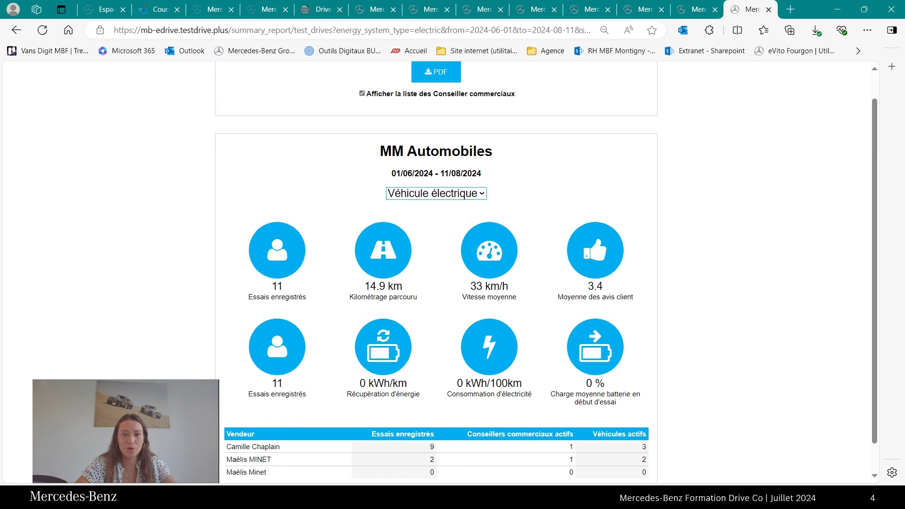
Switch the general report's vehicle filter to Classe T, to Citan and finally to eSprinter.
click(436, 193)
click(410, 263)
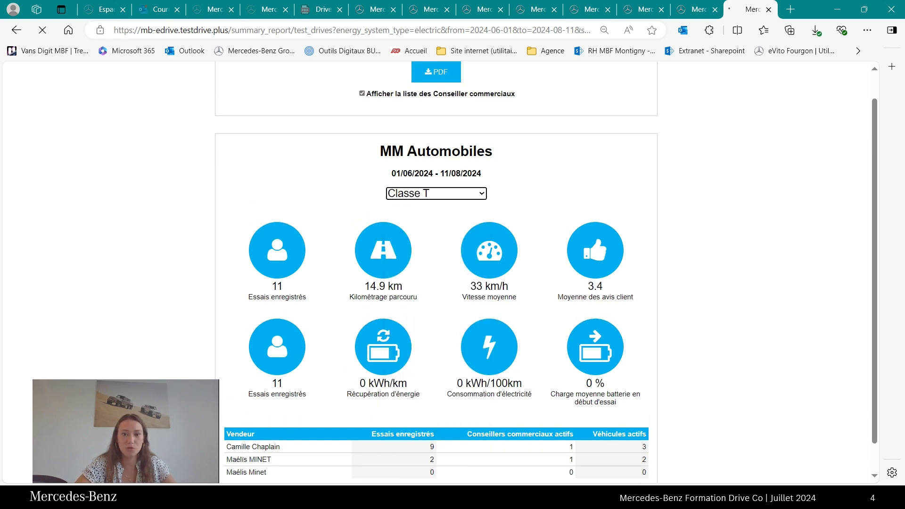
click(440, 222)
click(410, 278)
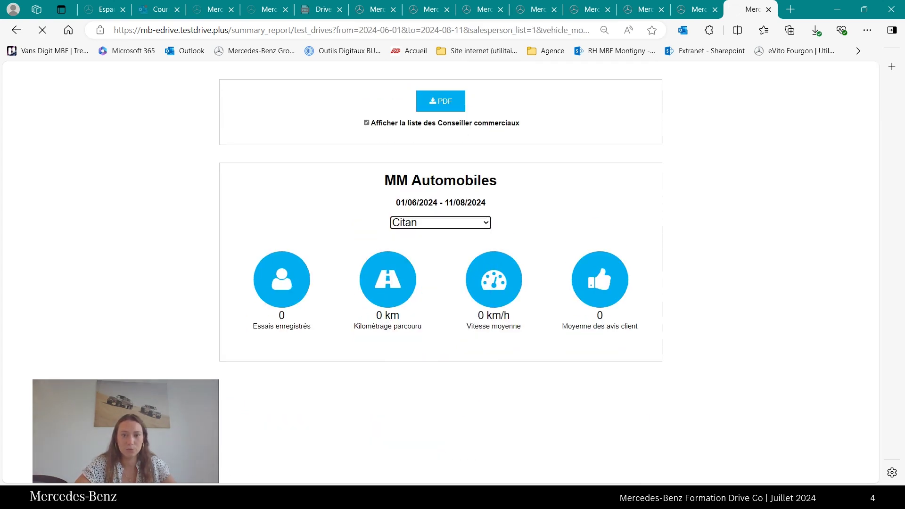
click(440, 223)
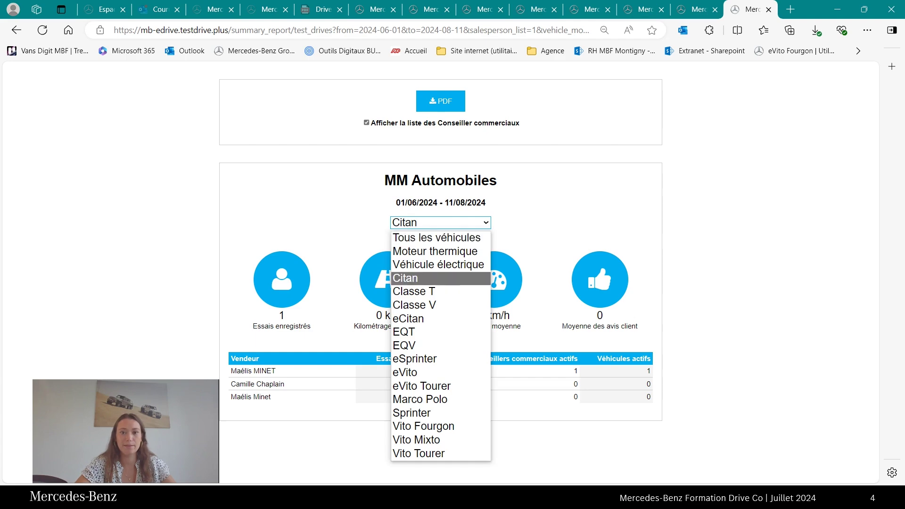
click(424, 359)
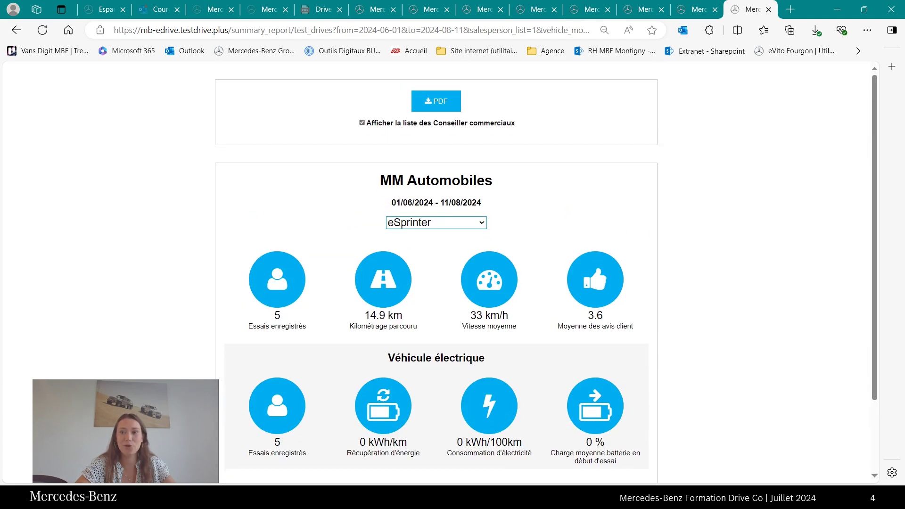
click(697, 9)
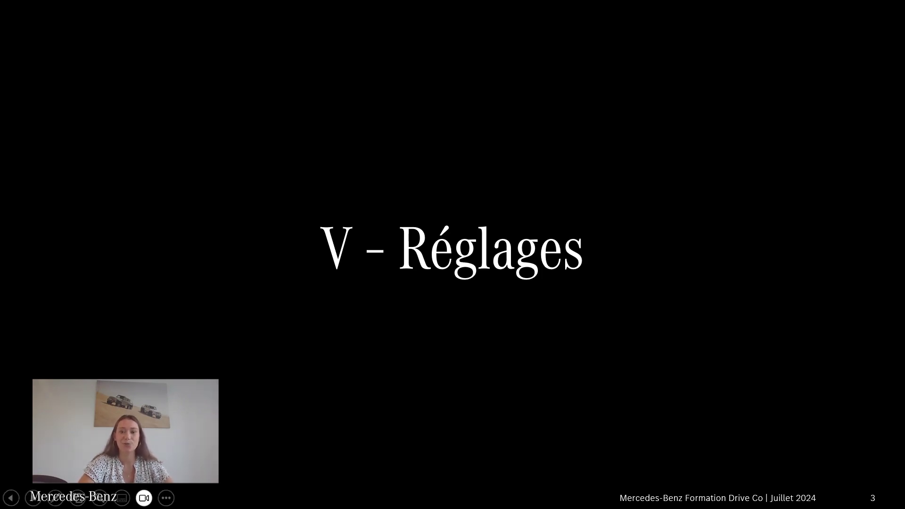
key(Right)
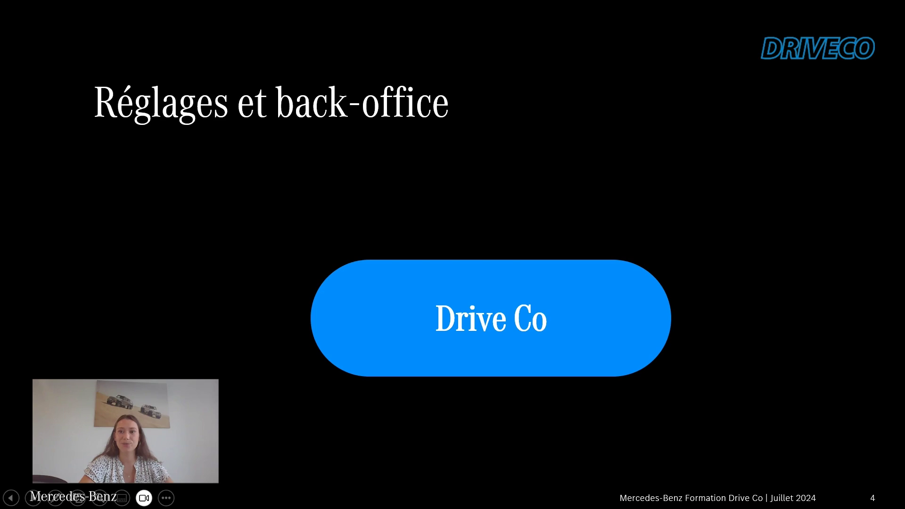
Switch to the Drive Co settings in the browser and view the users list and the test drives list.
key(alt+Tab)
key(F5)
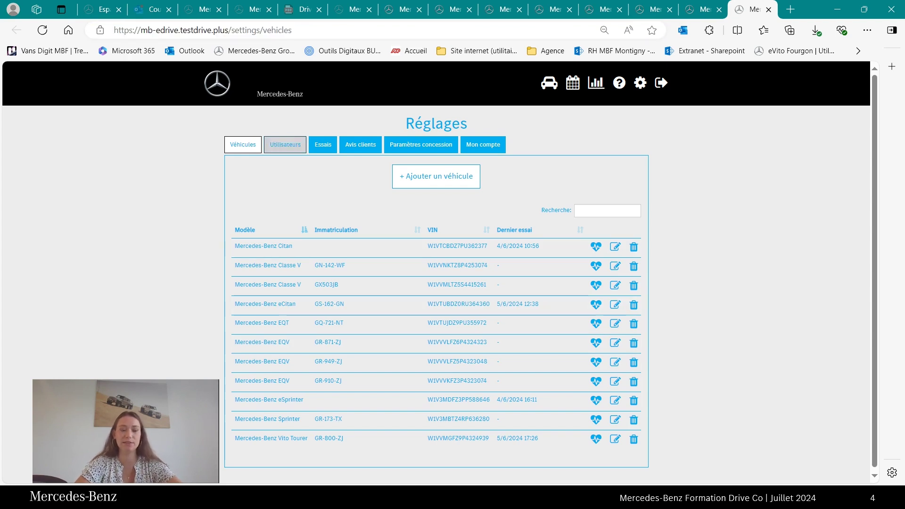
click(285, 144)
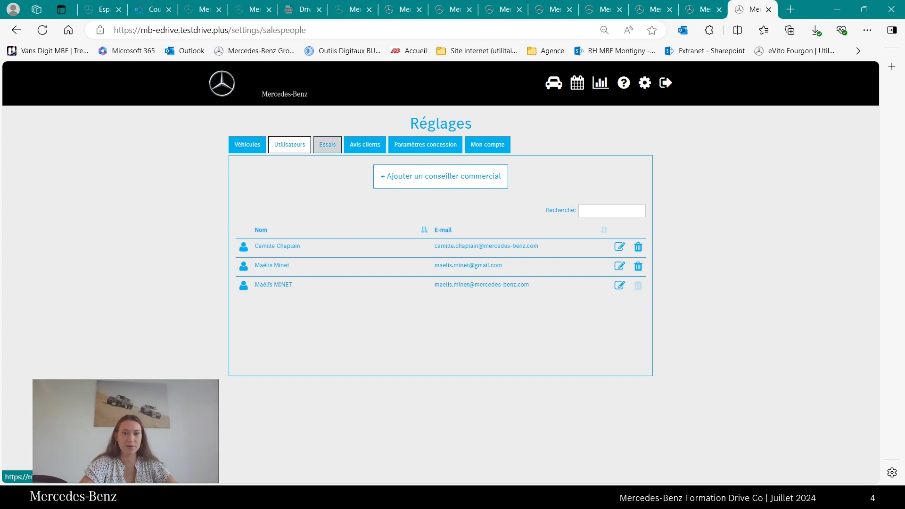
click(327, 144)
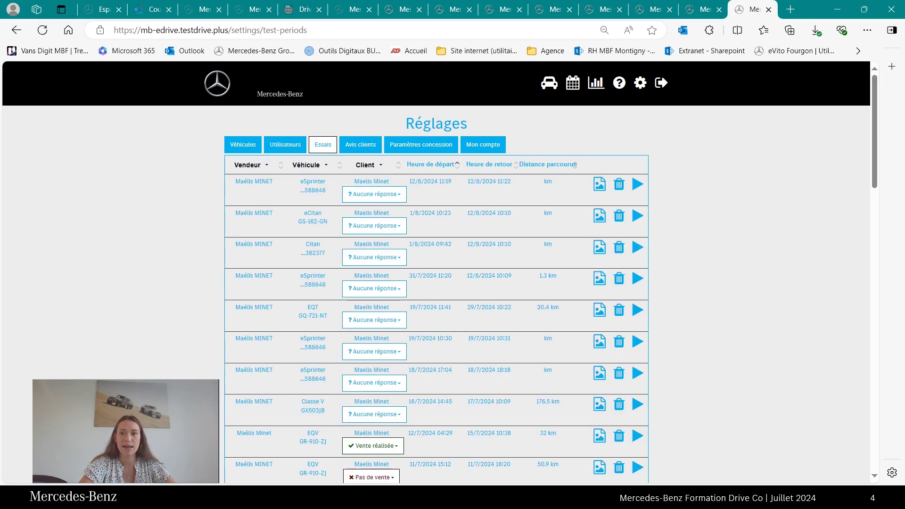
Open the attachments of the eSprinter test drive of 12/8/2024 at 11:19 and display its agreement PDF.
click(600, 184)
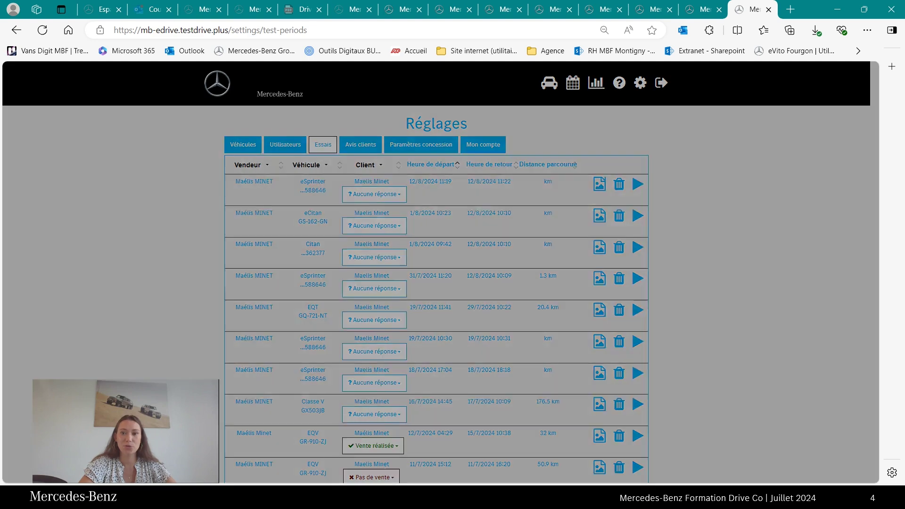
scroll(436, 226, down, 10)
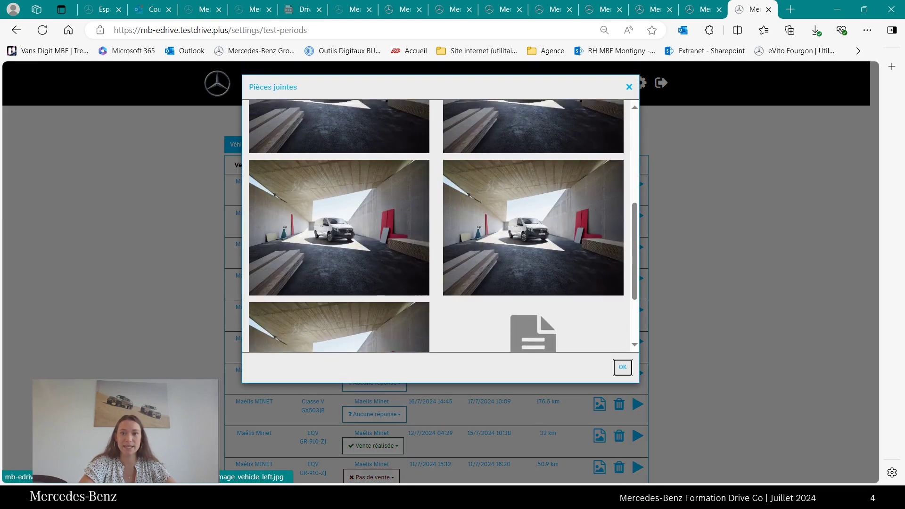
click(533, 243)
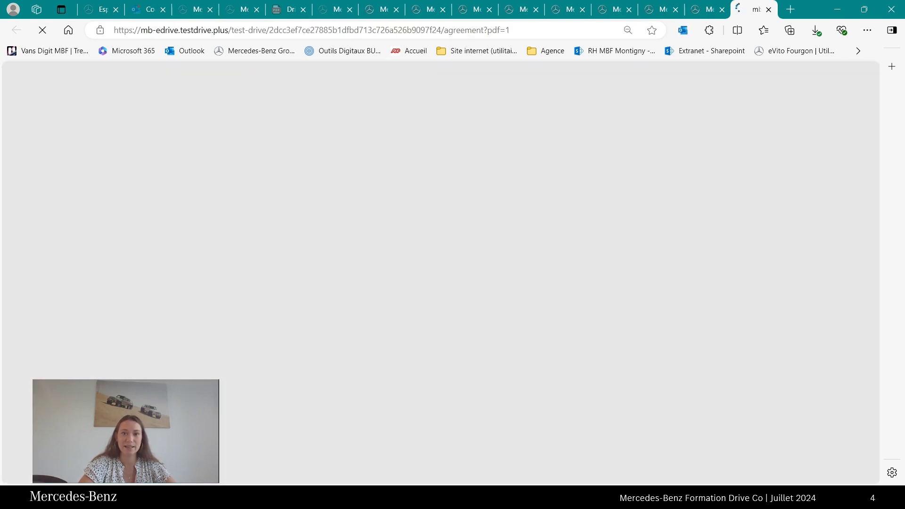
Read through the pages of the vehicle test agreement, return to the test drives list and close the attachments.
scroll(436, 284, down, 8)
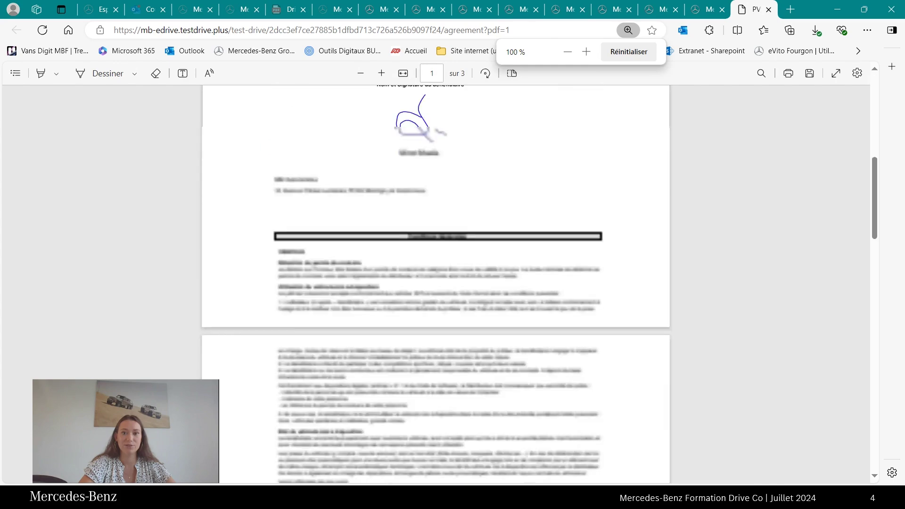
scroll(436, 283, up, 5)
scroll(436, 283, down, 15)
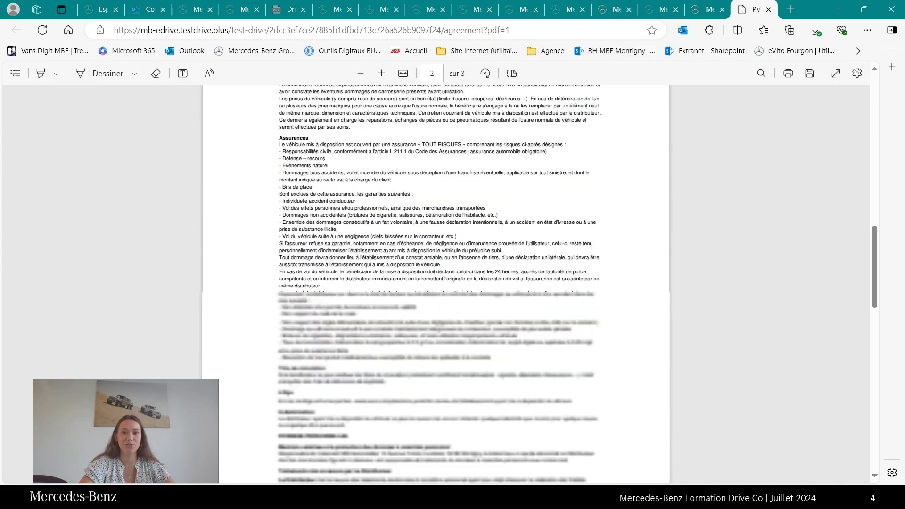
scroll(436, 283, down, 8)
scroll(436, 283, up, 14)
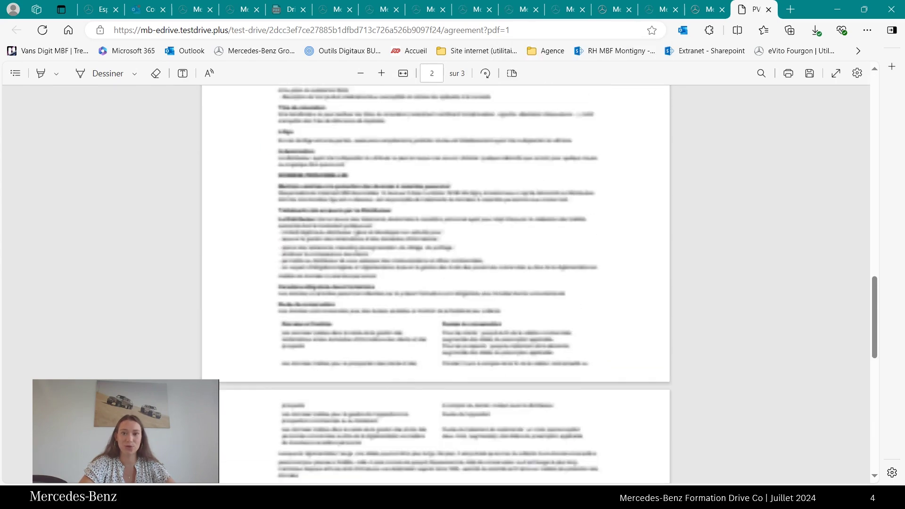
scroll(436, 282, up, 10)
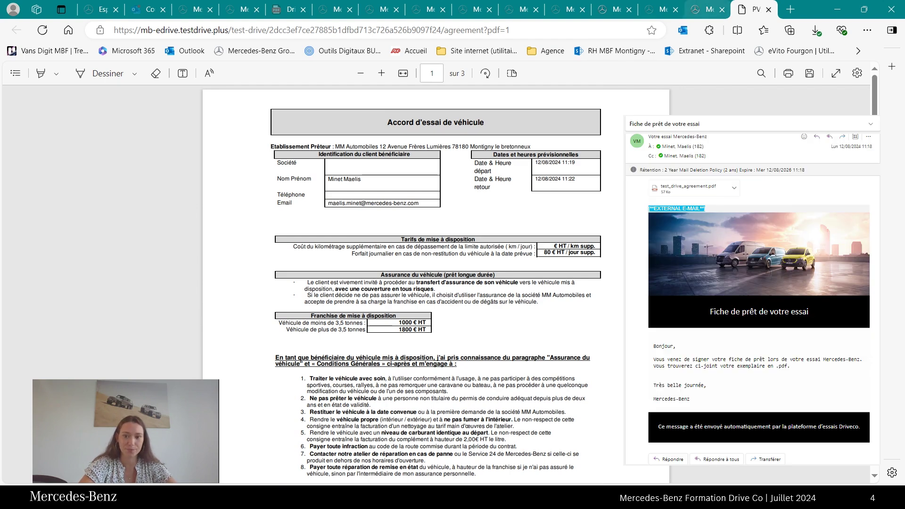
click(703, 10)
click(622, 368)
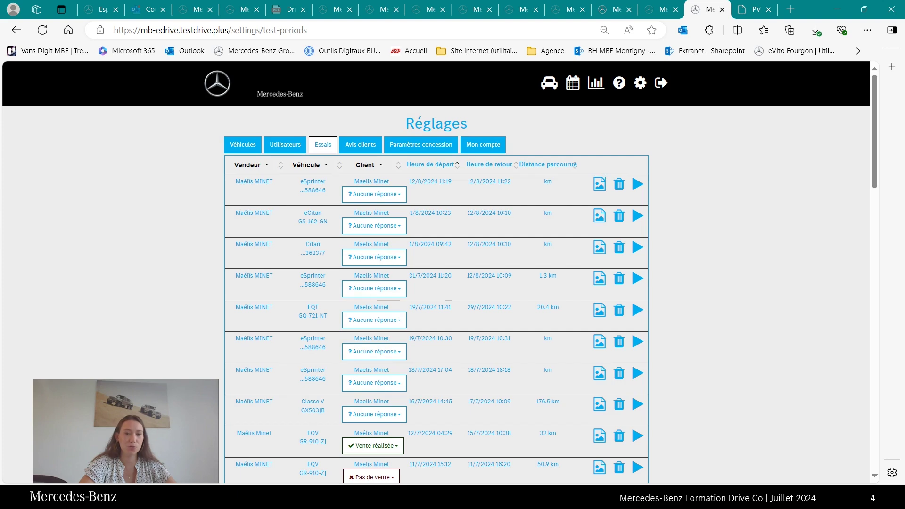
View the results page of the eSprinter test drive of 12/8/2024 and return to the test drives list.
scroll(436, 273, down, 2)
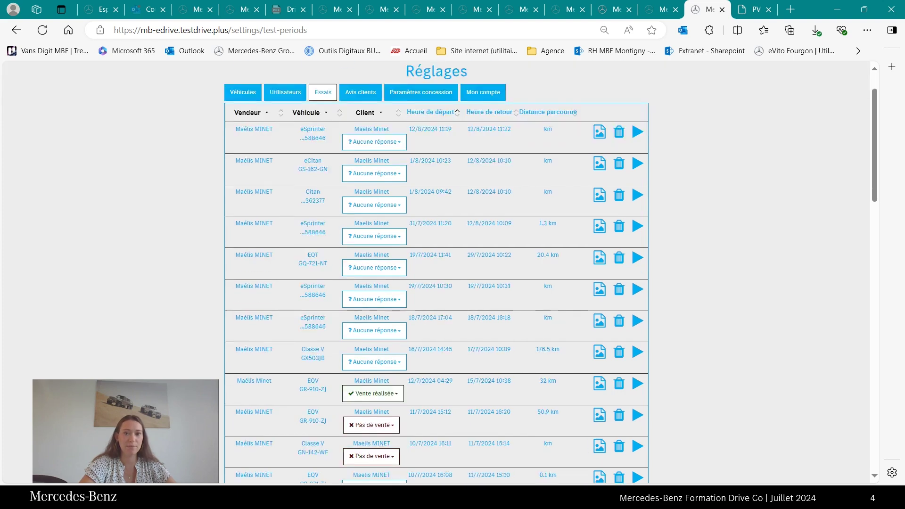
scroll(436, 272, up, 2)
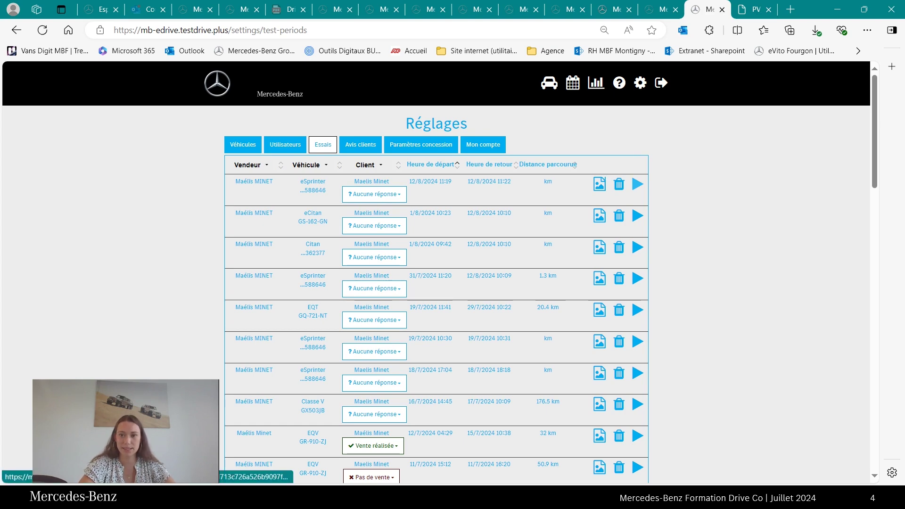
click(637, 184)
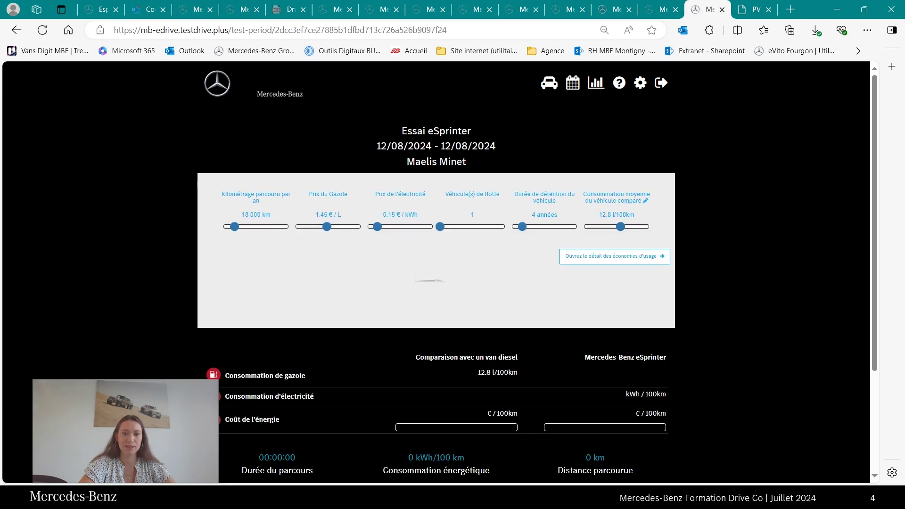
scroll(436, 274, down, 2)
scroll(436, 274, up, 3)
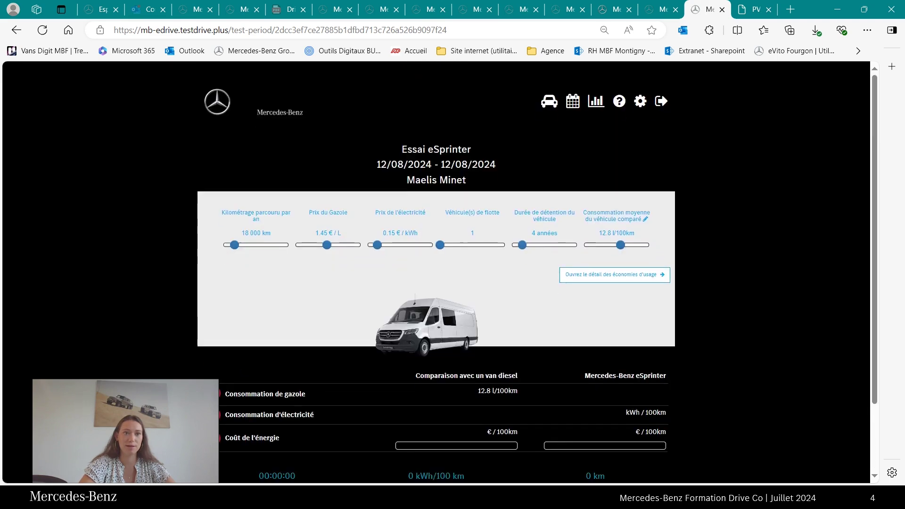
key(alt+Left)
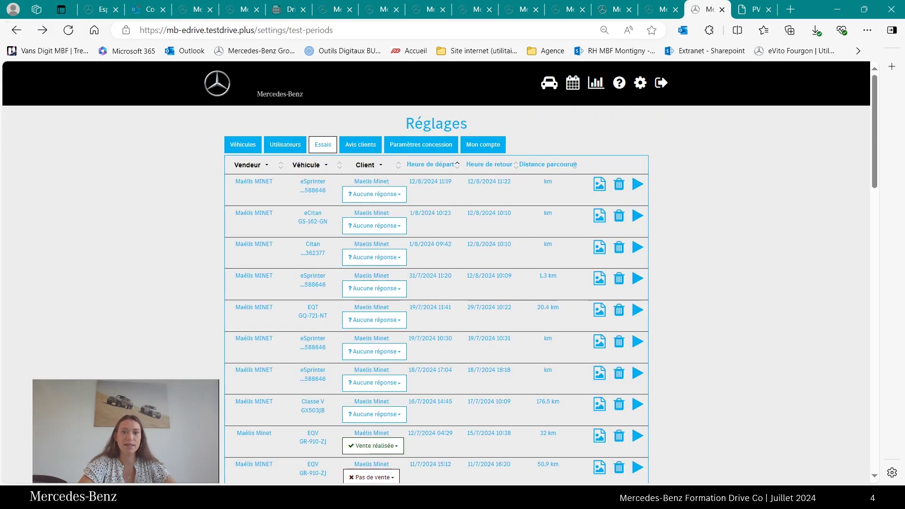
Display the sale outcome choices of the eSprinter test drive of 12/8/2024 at 11:19 and close them without choosing one.
click(374, 194)
click(374, 194)
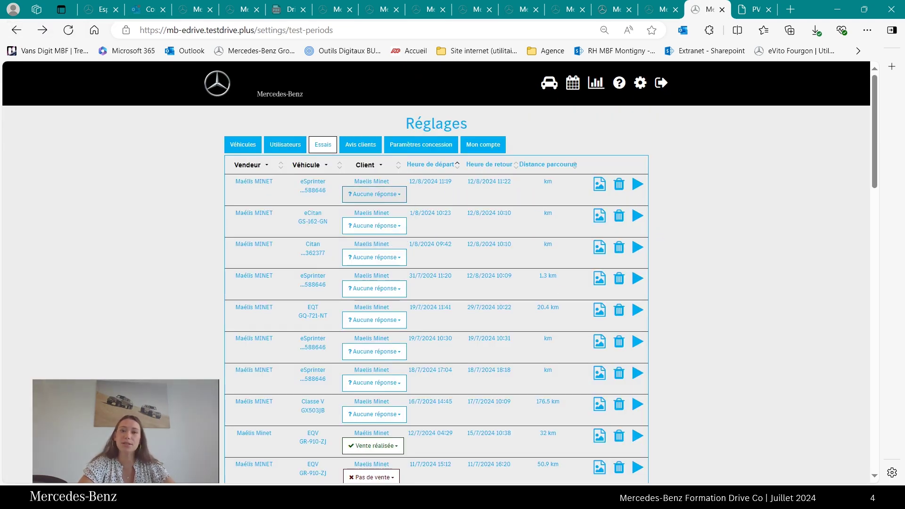
click(375, 194)
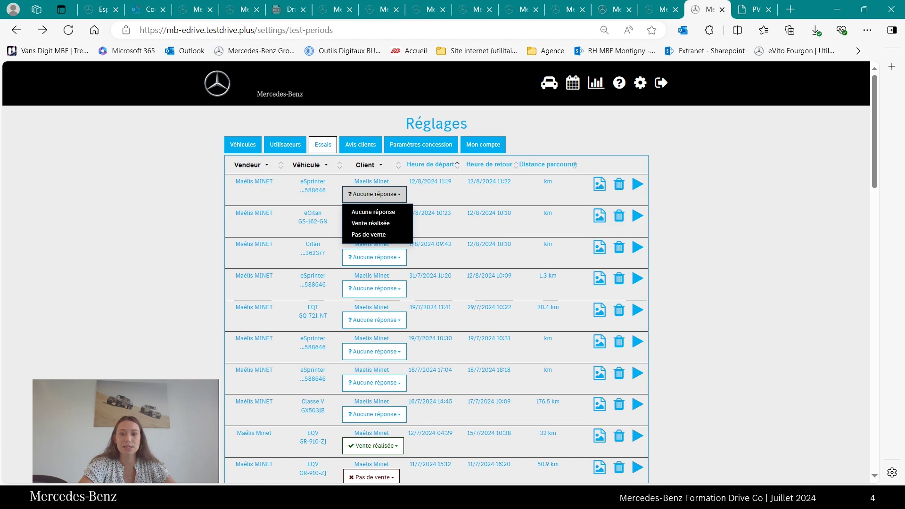
click(355, 181)
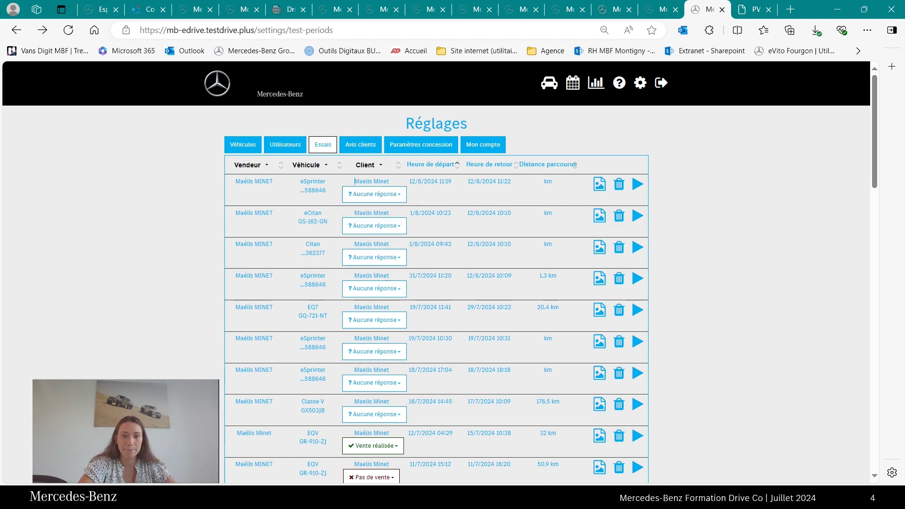
View the sale outcome choices of the EQV GR-910-ZJ test drives of 12/7/2024 and 11/7/2024 without changing them.
scroll(355, 181, down, 2)
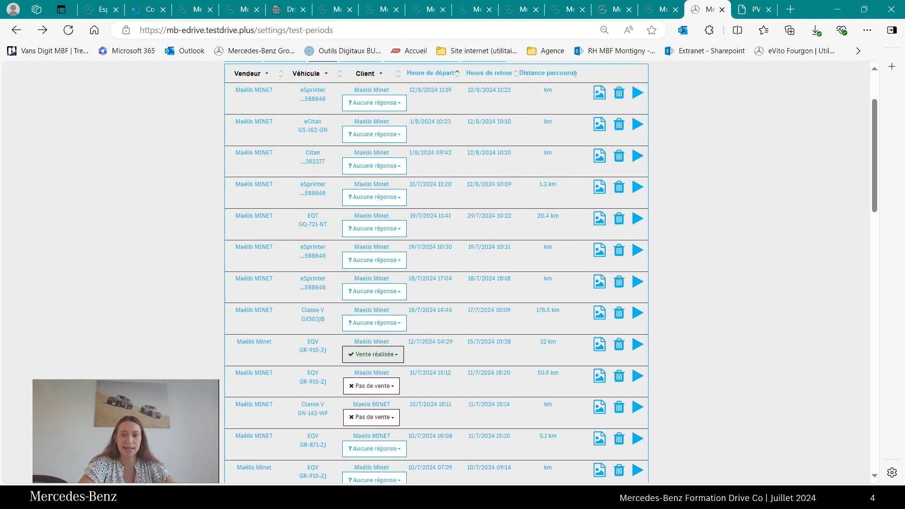
click(373, 354)
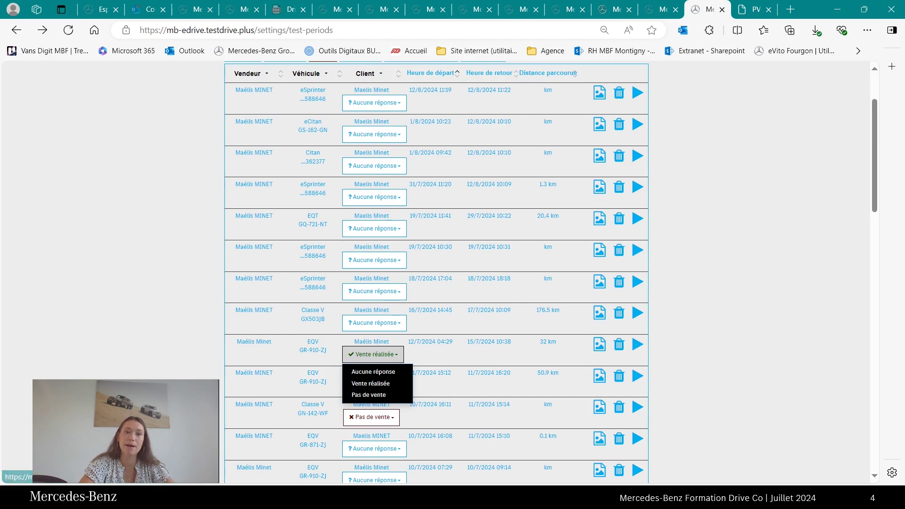
click(372, 386)
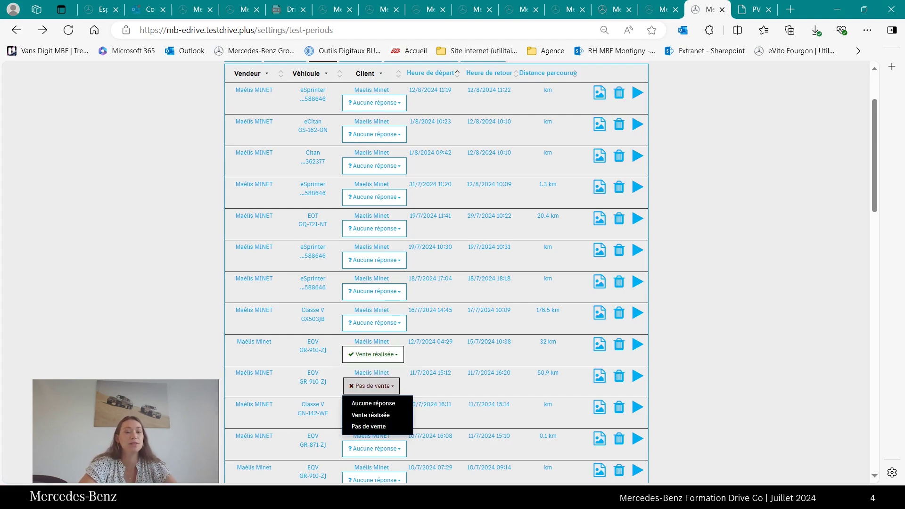
click(445, 372)
scroll(444, 373, up, 2)
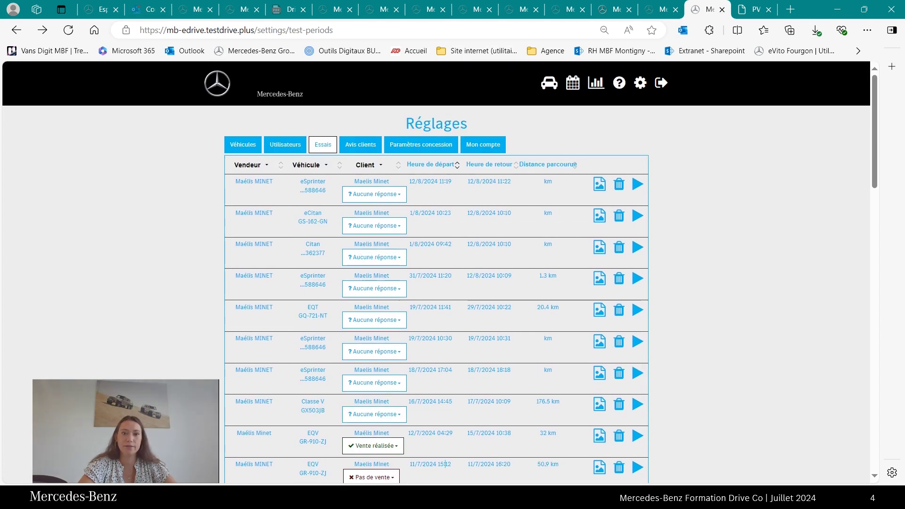
Filter the test drives by a salesperson and by vehicle GS-162-GN, and view the client filter choices without choosing one.
click(250, 165)
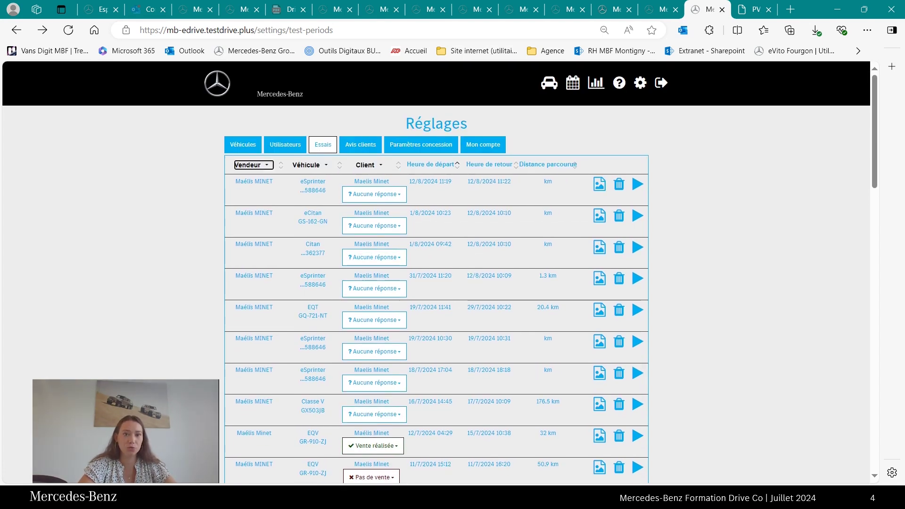
click(263, 189)
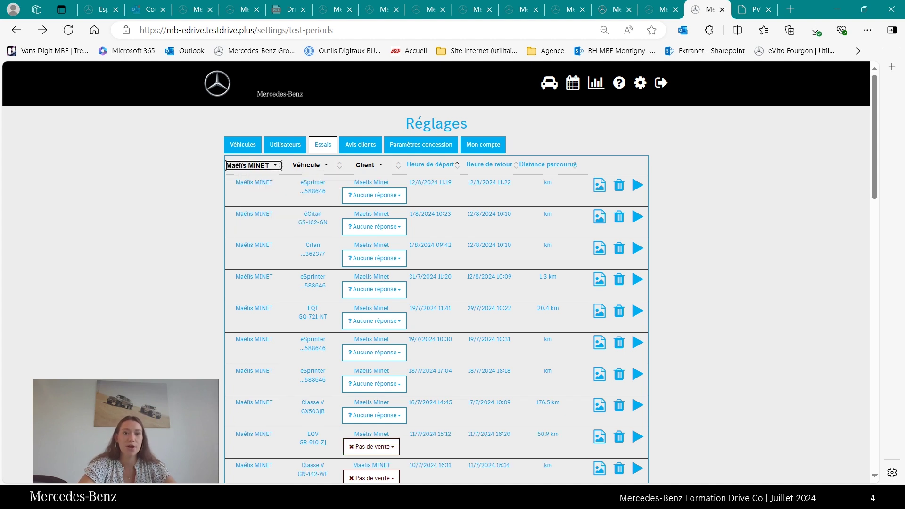
click(313, 165)
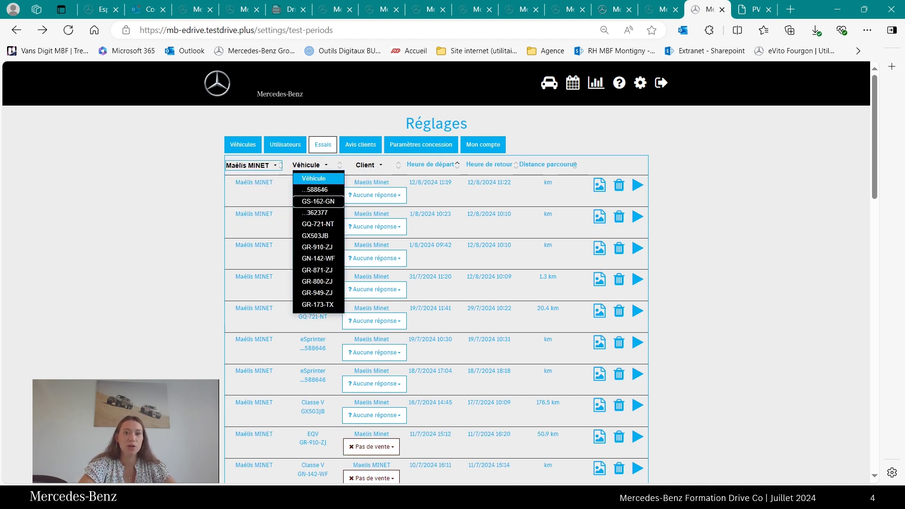
click(318, 201)
click(316, 166)
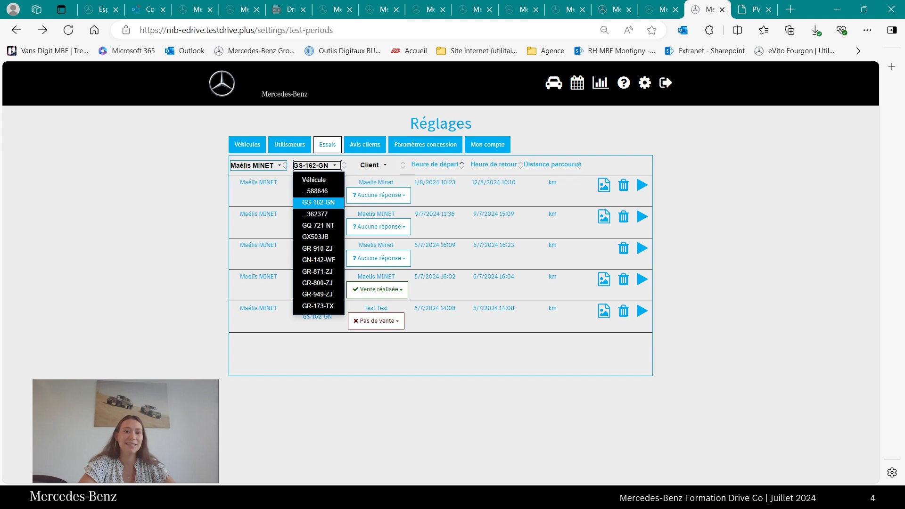
click(376, 166)
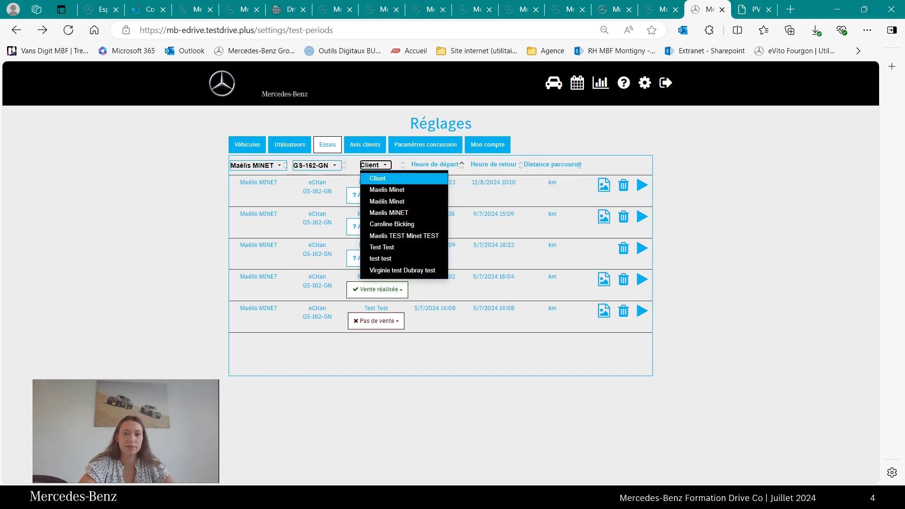
click(240, 308)
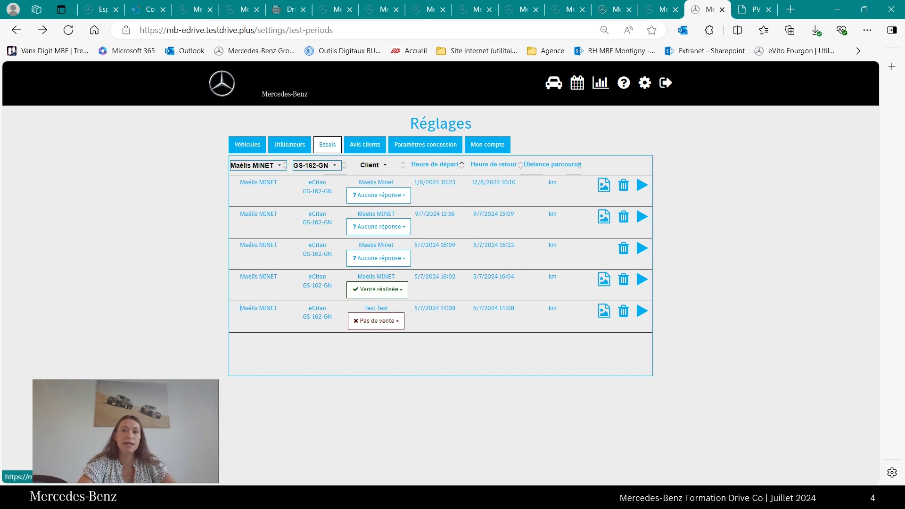
Display the customer reviews and look through the ratings for all salespeople and models.
click(365, 144)
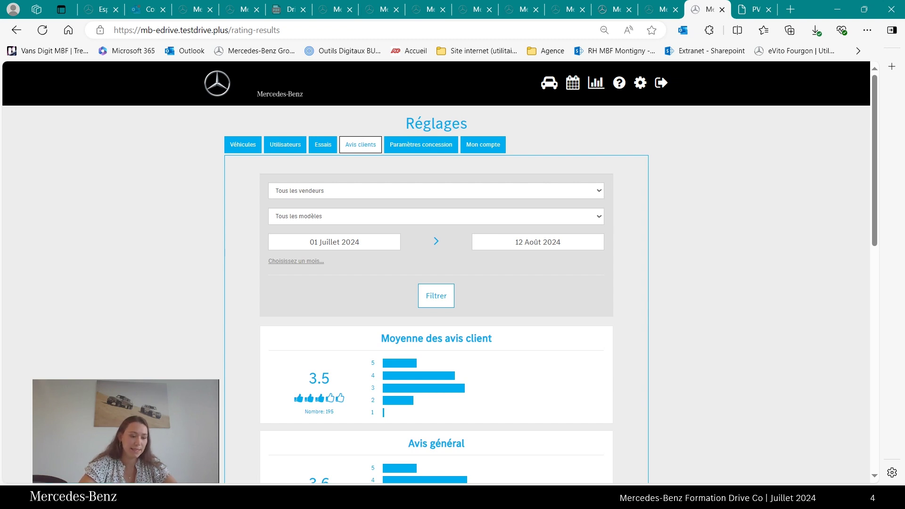
scroll(436, 272, down, 6)
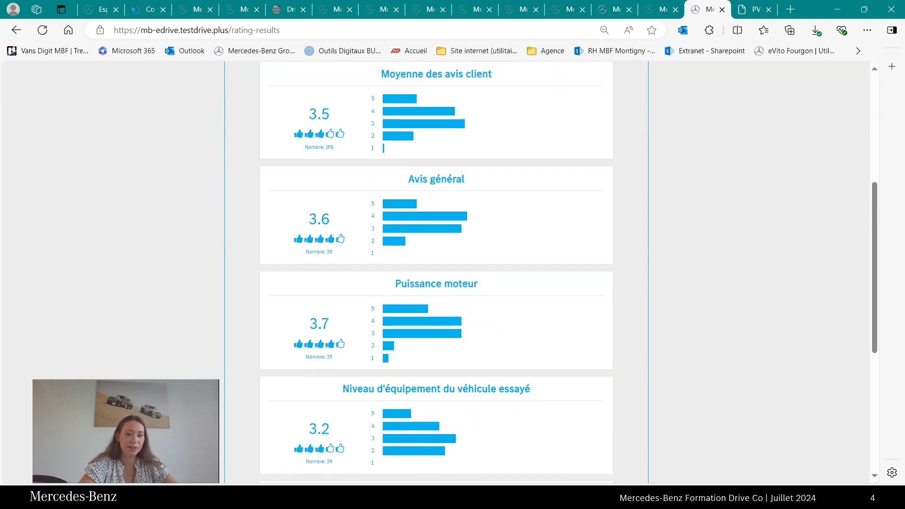
scroll(436, 272, down, 6)
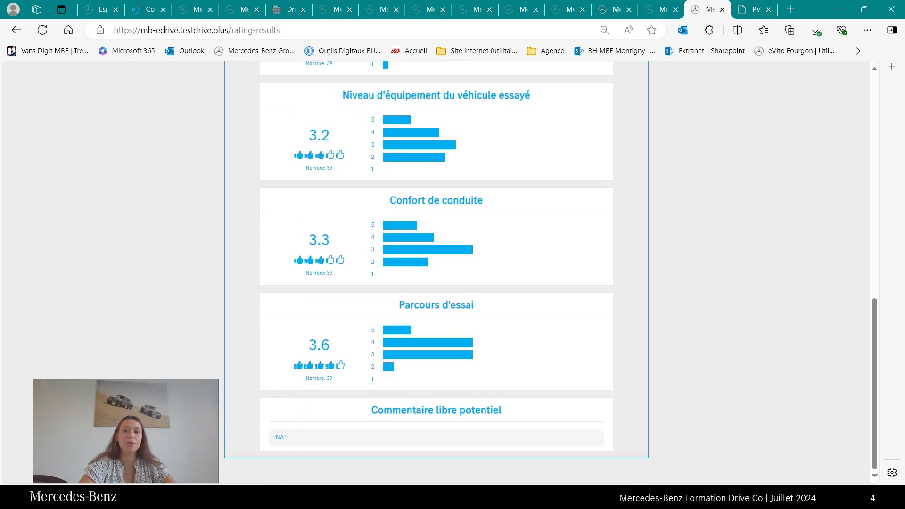
scroll(436, 272, up, 12)
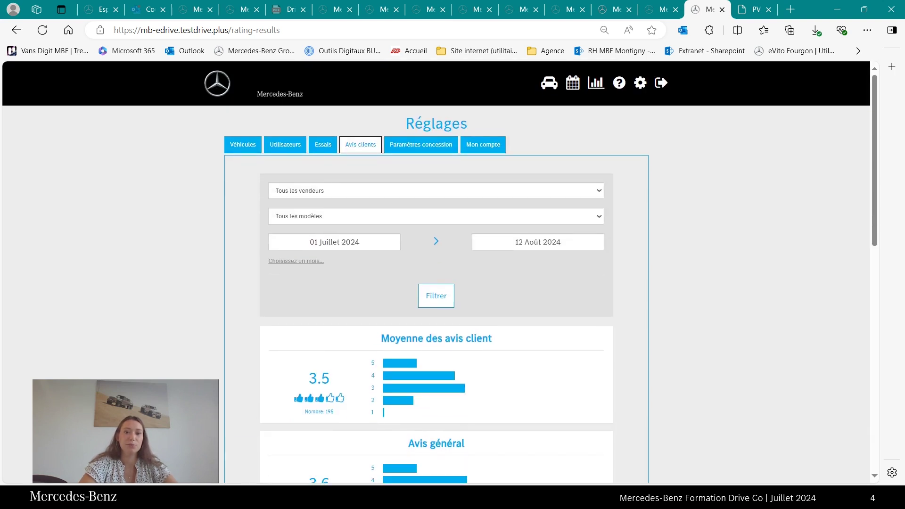
Set the customer reviews period to the month 2024 Juin.
click(296, 261)
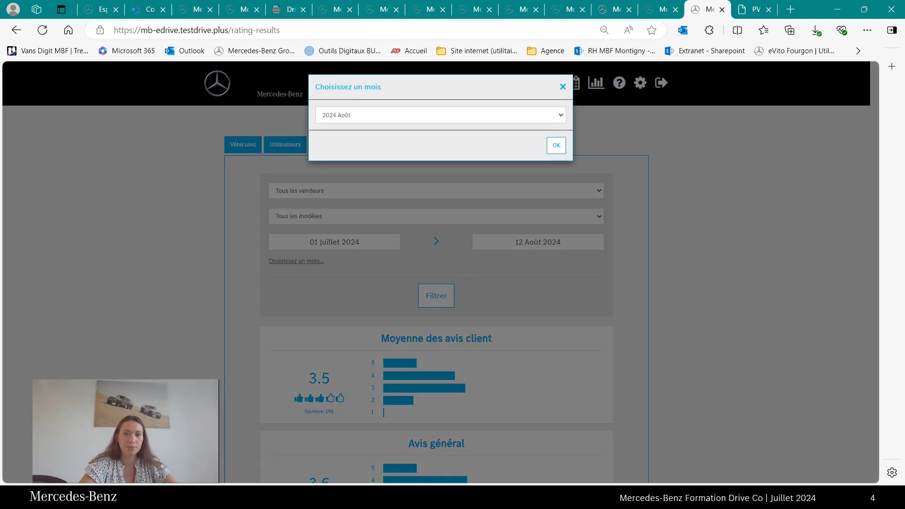
click(440, 115)
click(335, 147)
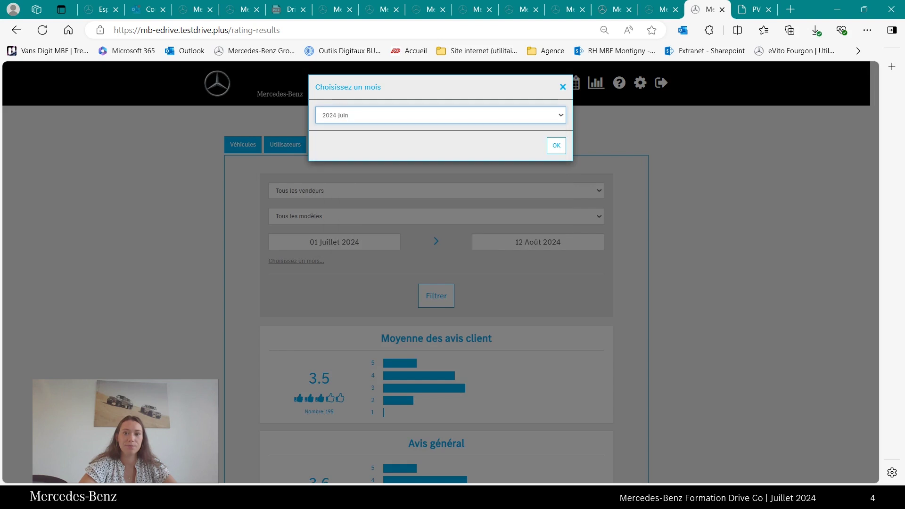
click(556, 145)
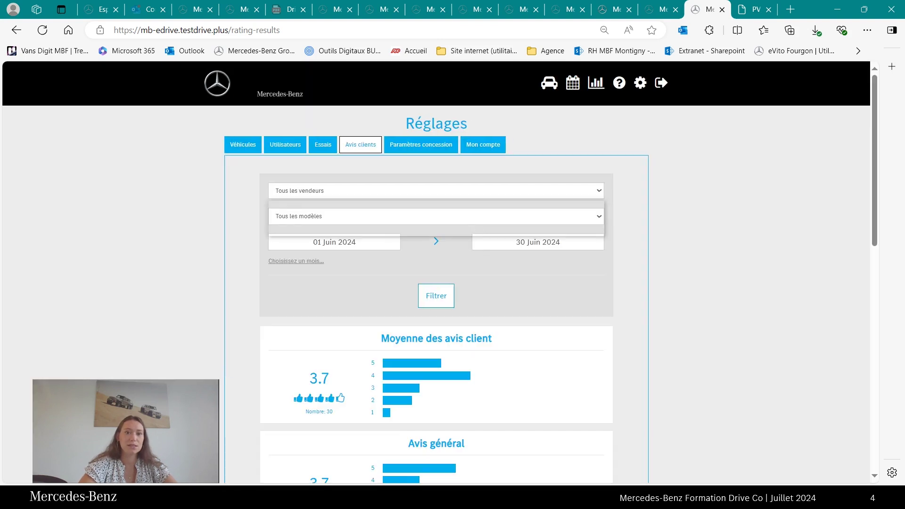
Filter the June 2024 customer reviews by one salesperson with all models, and look through the resulting ratings.
click(292, 212)
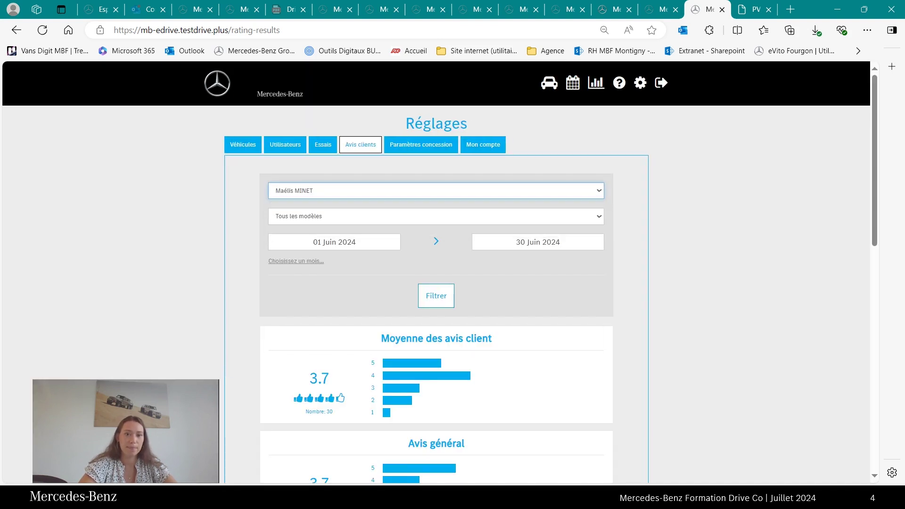
click(329, 216)
click(437, 296)
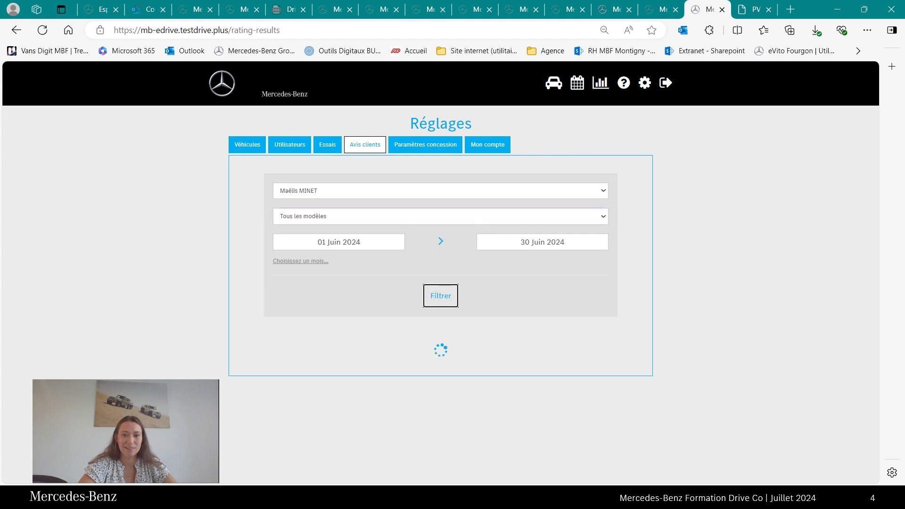
scroll(436, 273, down, 5)
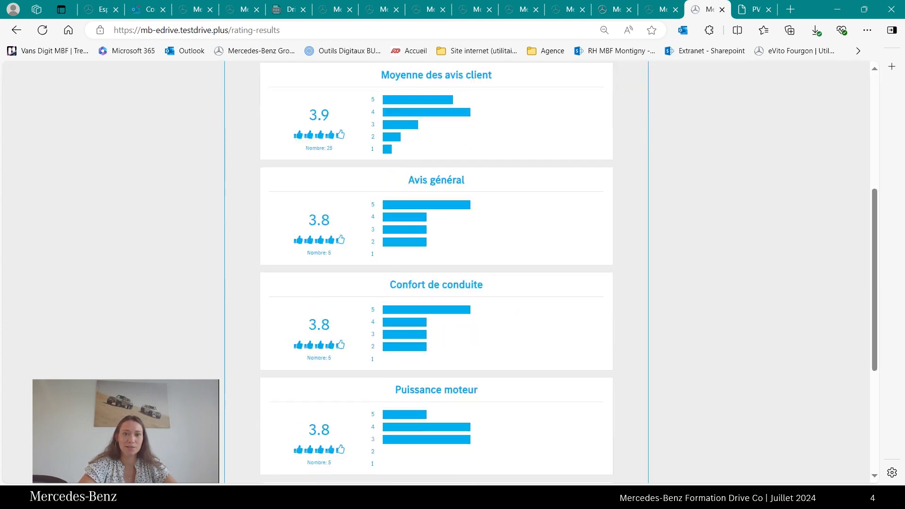
scroll(436, 273, up, 1)
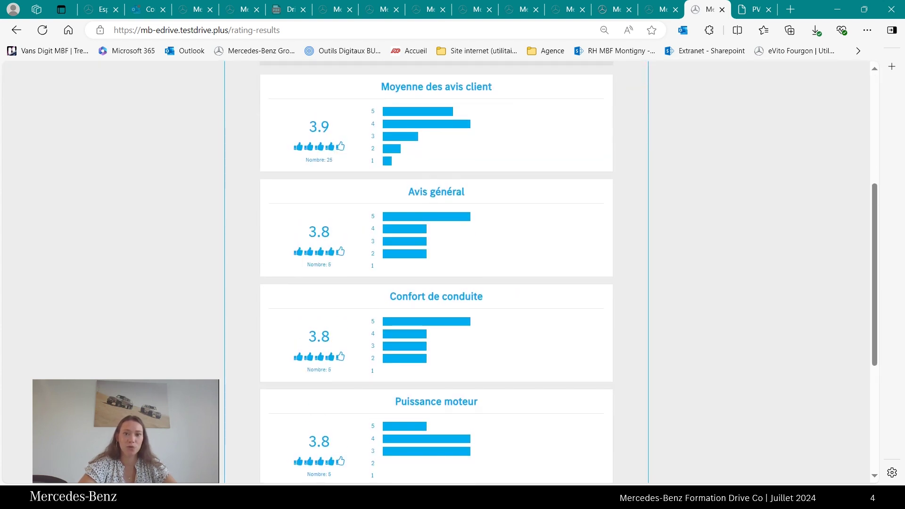
scroll(436, 273, down, 5)
scroll(436, 274, up, 10)
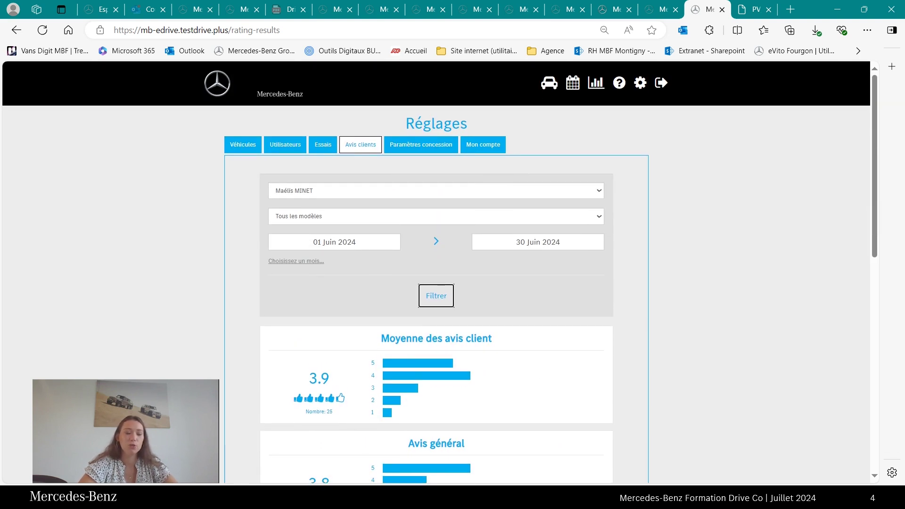
Examine the dealership parameters: notification e-mails, hours before the test, mileage, daily rate and insurance amounts, and the data protection officer.
click(421, 144)
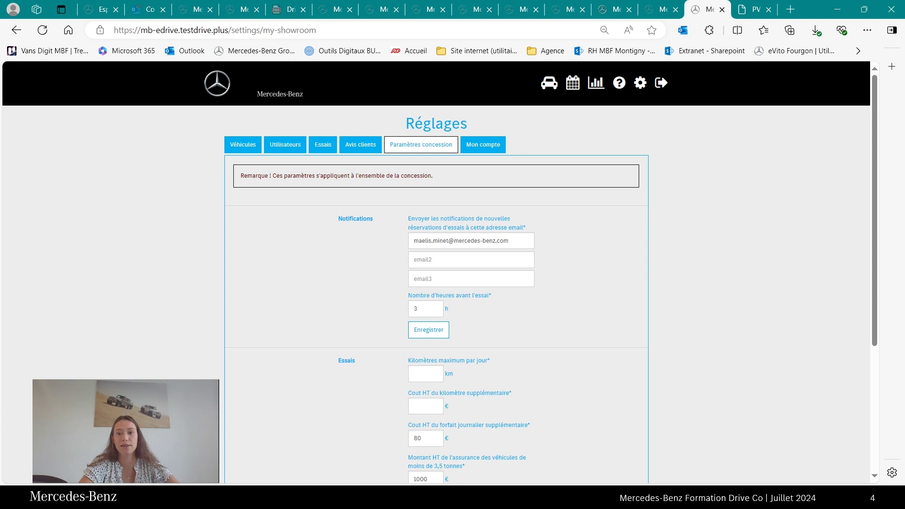
scroll(436, 283, down, 1)
scroll(436, 283, down, 3)
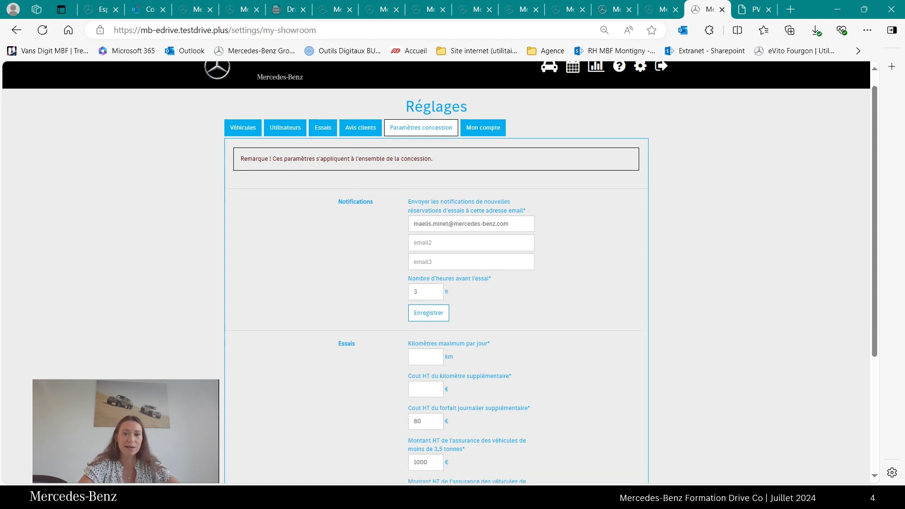
scroll(435, 283, down, 2)
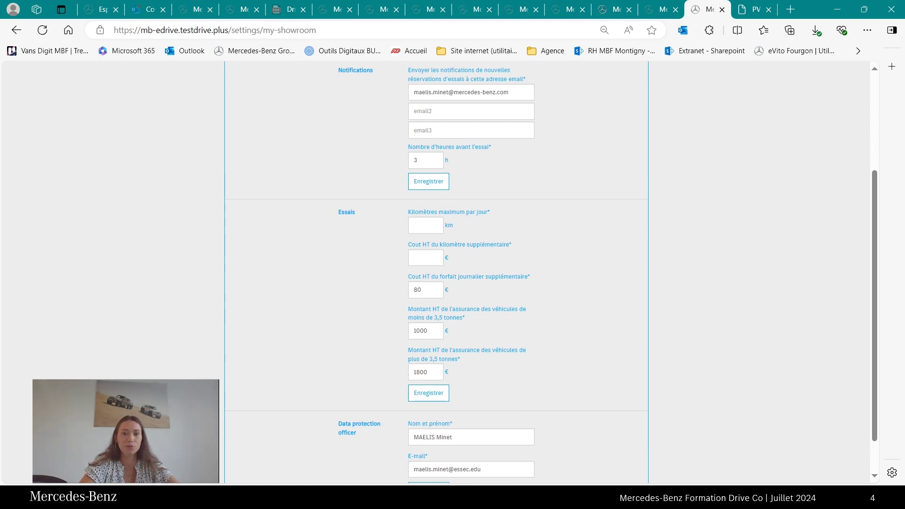
scroll(471, 272, down, 1)
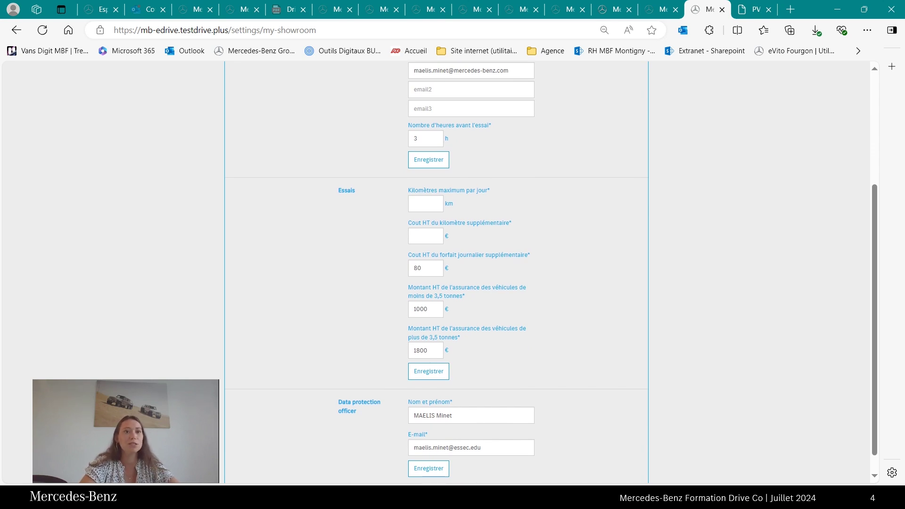
scroll(471, 272, down, 1)
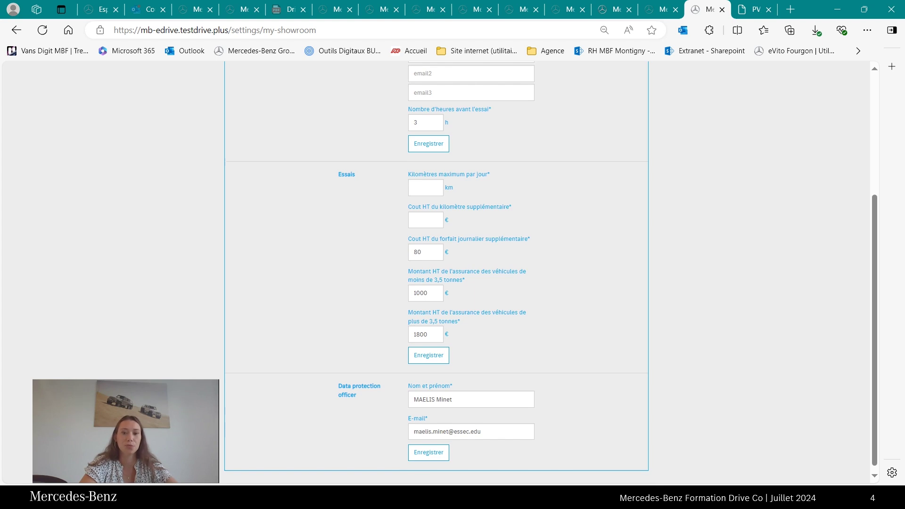
scroll(471, 272, down, 1)
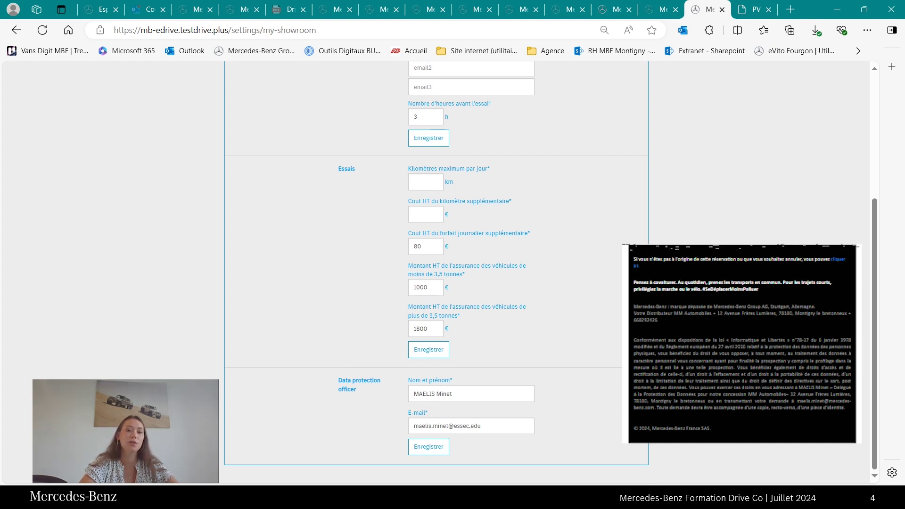
scroll(436, 283, up, 4)
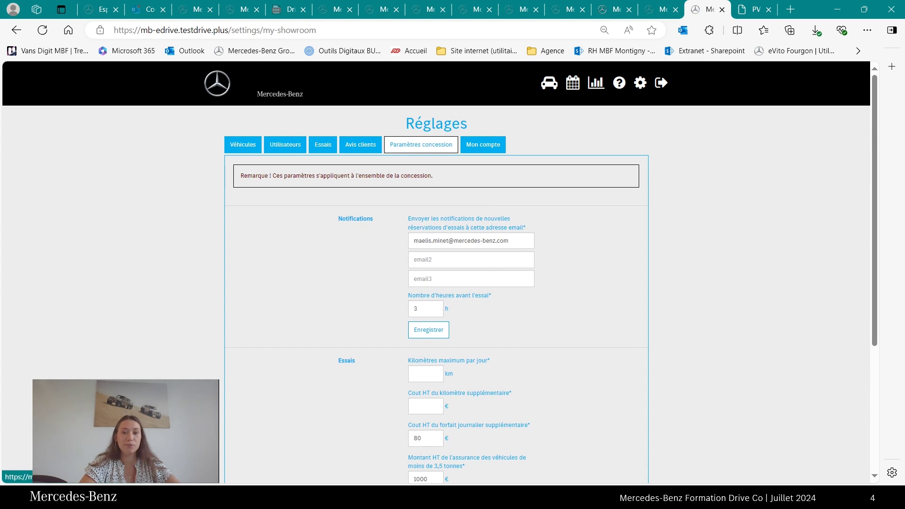
View the account settings with the new password field, and display the help and contact page.
click(483, 144)
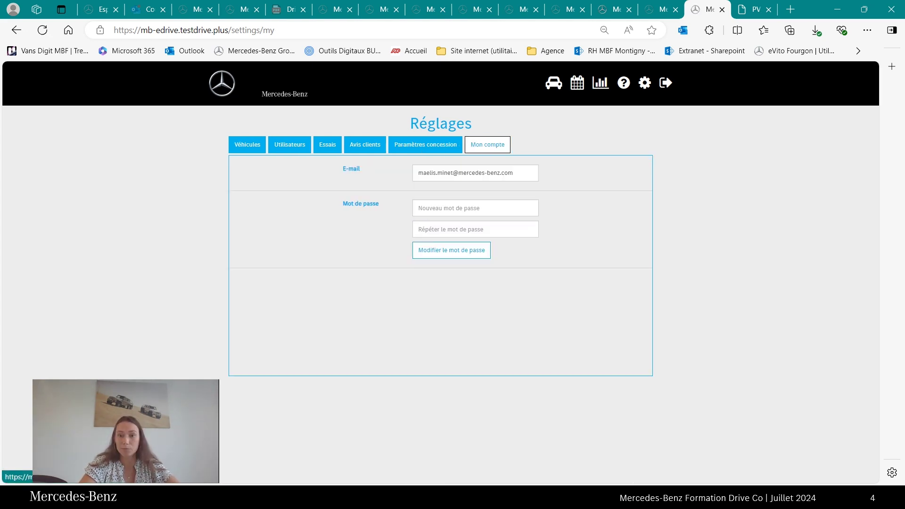
click(475, 208)
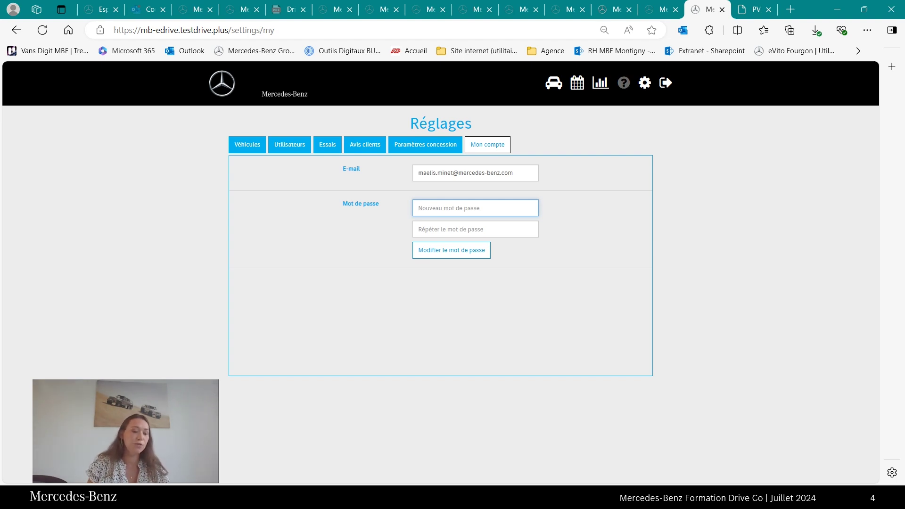
click(624, 83)
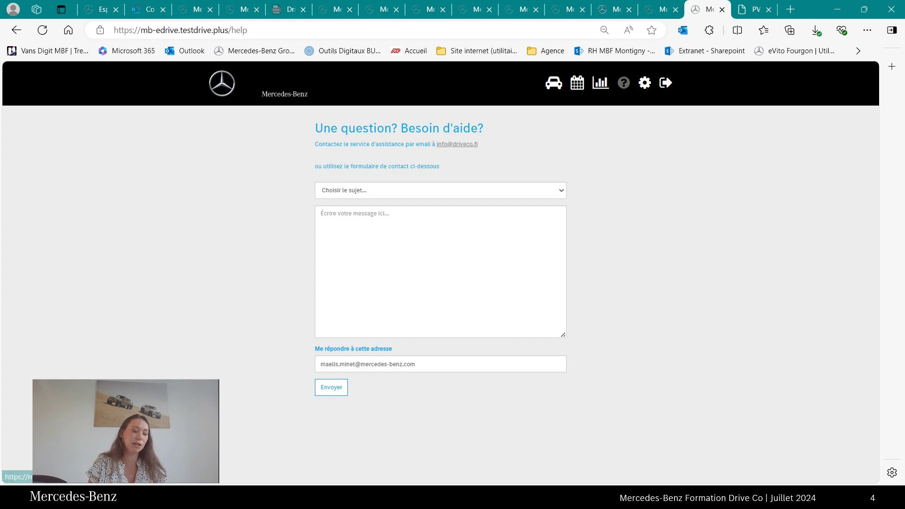